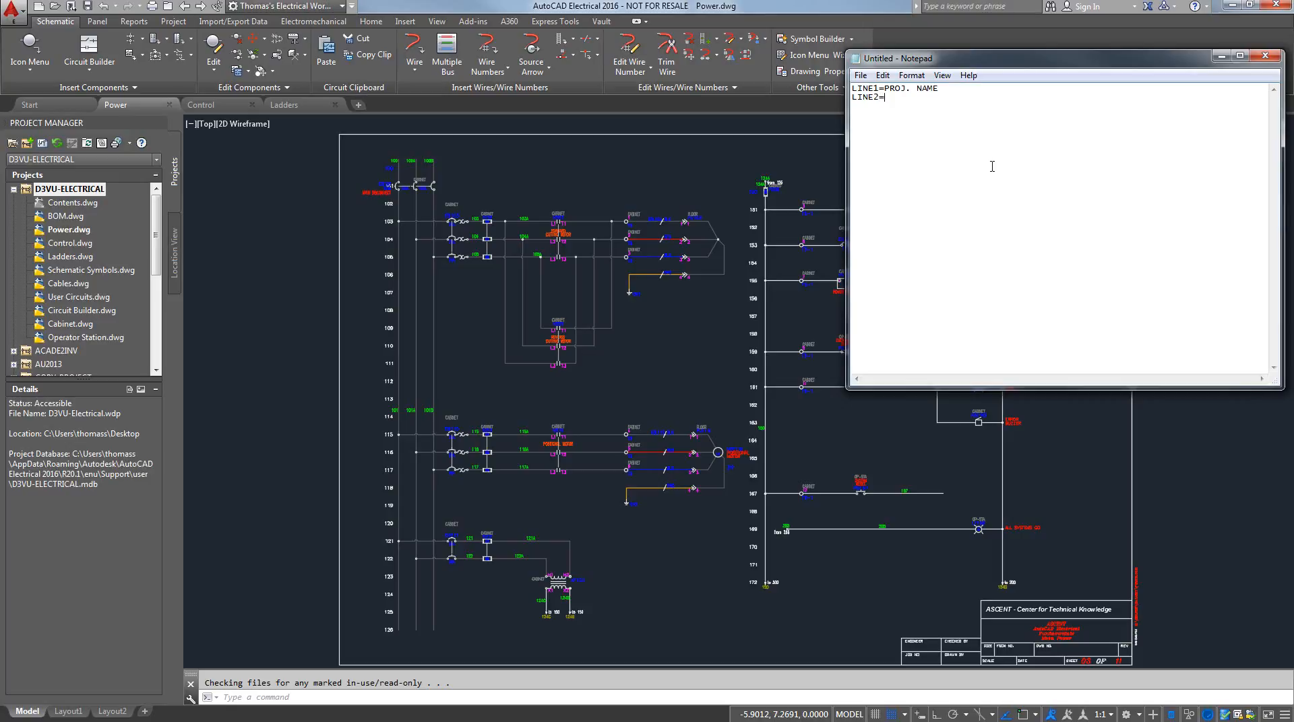
Complete the label definitions with LINE2=PROJ. LOC, LINE3=ENGINEER and LINE4=DRWN BY on separate lines
text(PROJ)
text(. LOC )
text(LINE3=EN)
text(GINEER )
text(LINE)
text(4=)
text(DRWN BY)
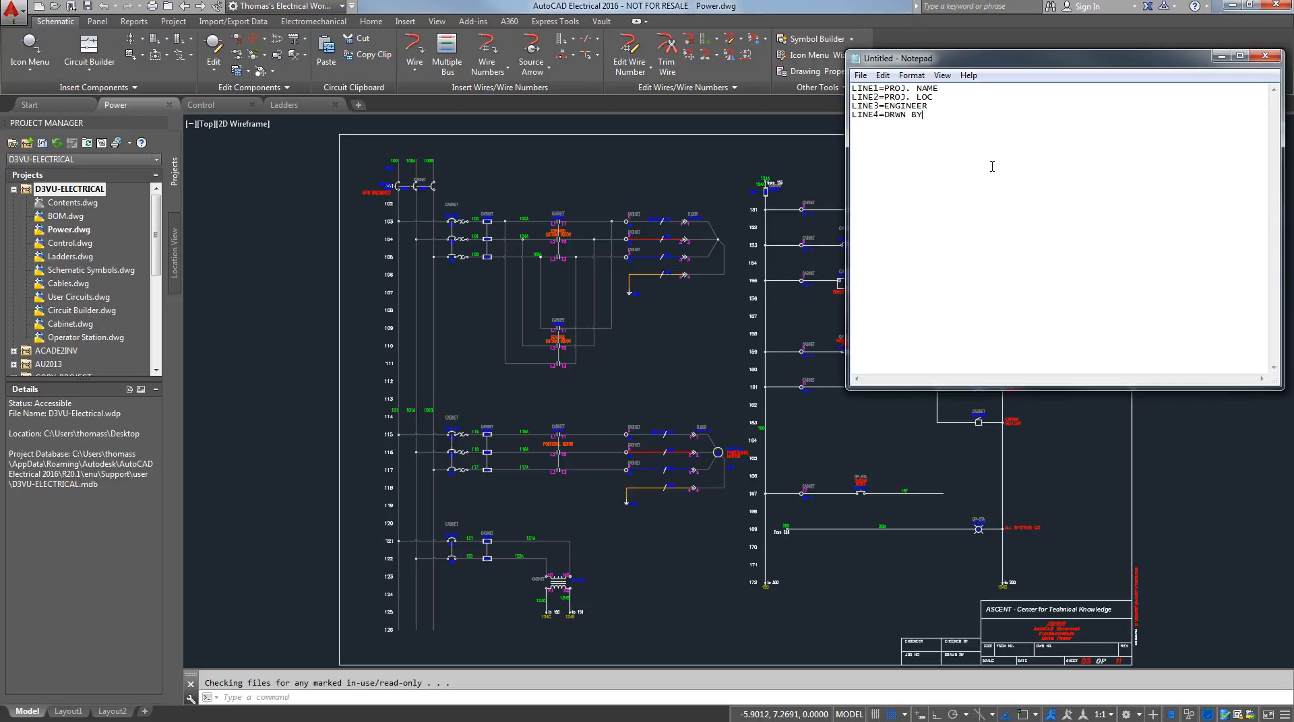
Save the text as DEFAULT_WDTITLE.WDL in the Support folder using the All Files type, and close the file
click(882, 74)
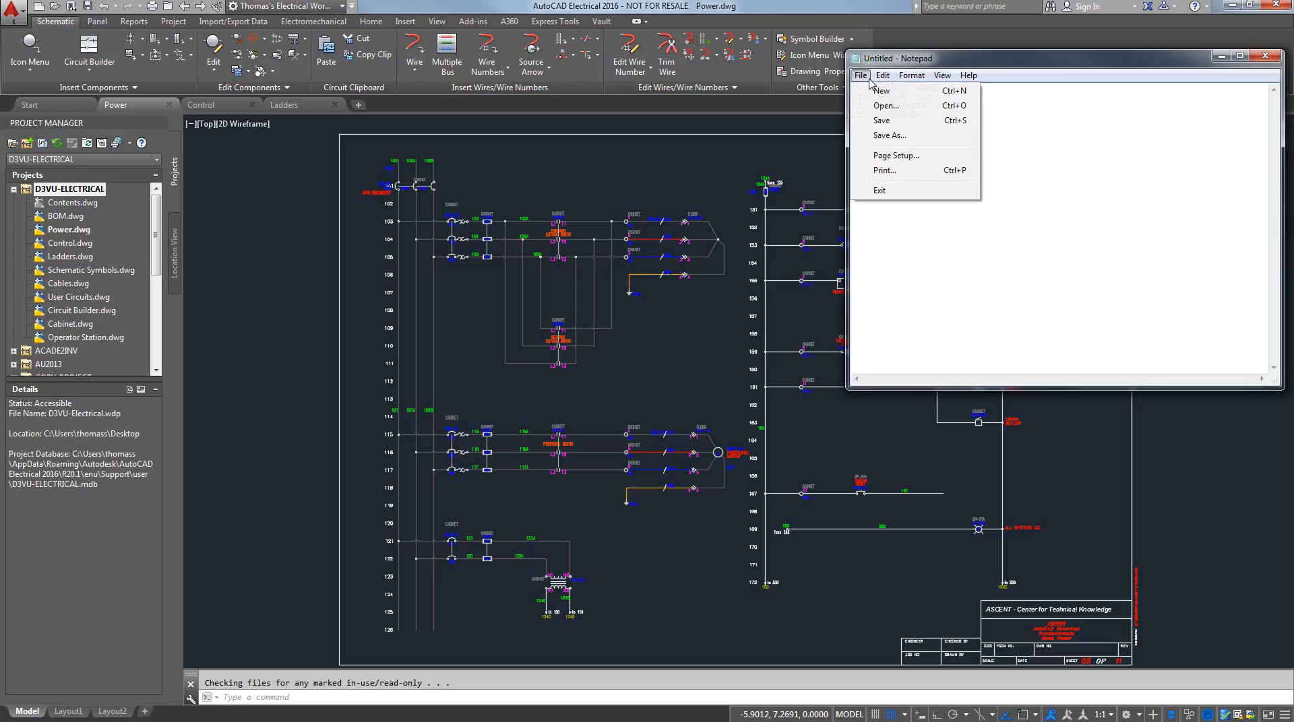
click(888, 137)
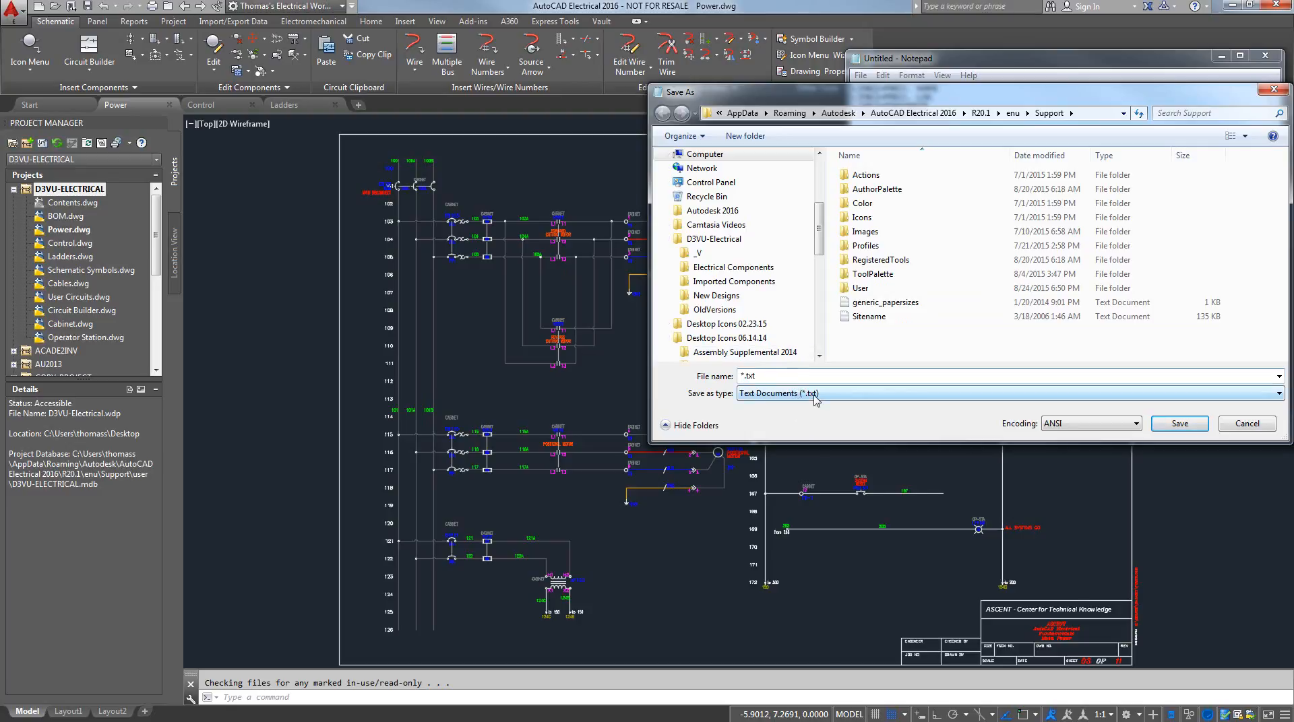
click(811, 396)
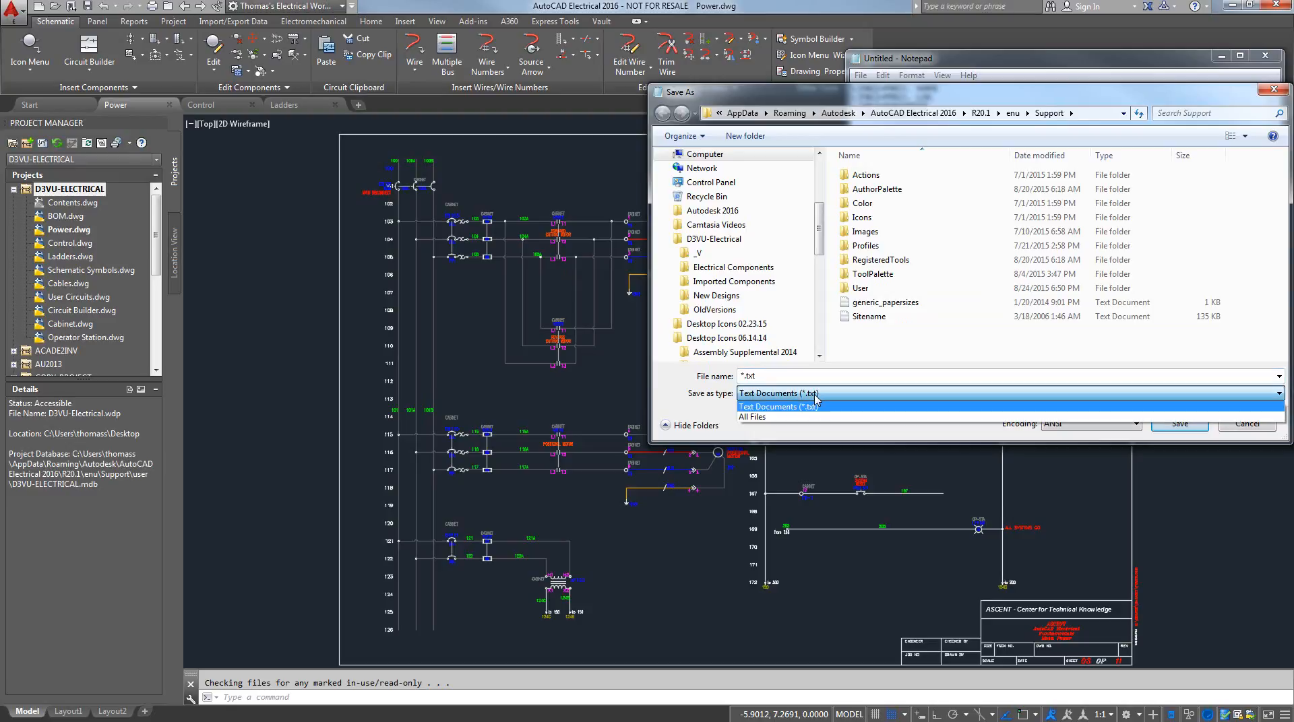
click(768, 417)
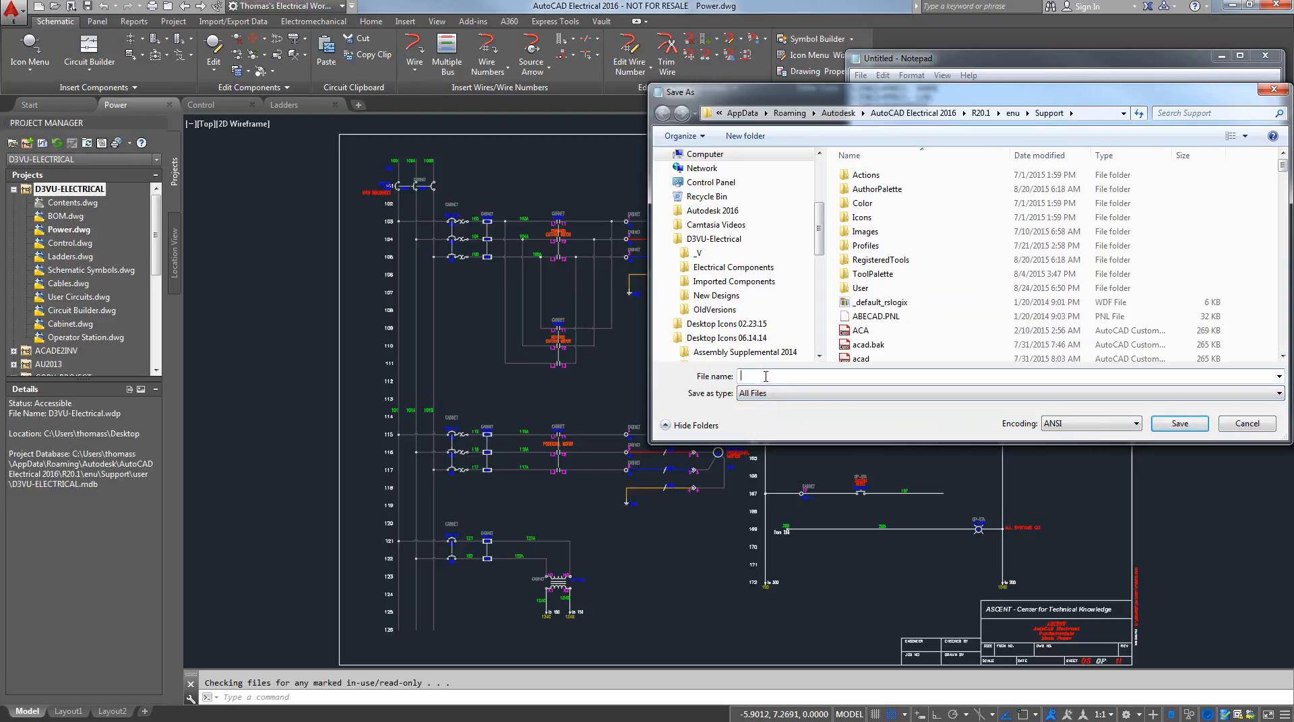
click(765, 376)
text(DEF)
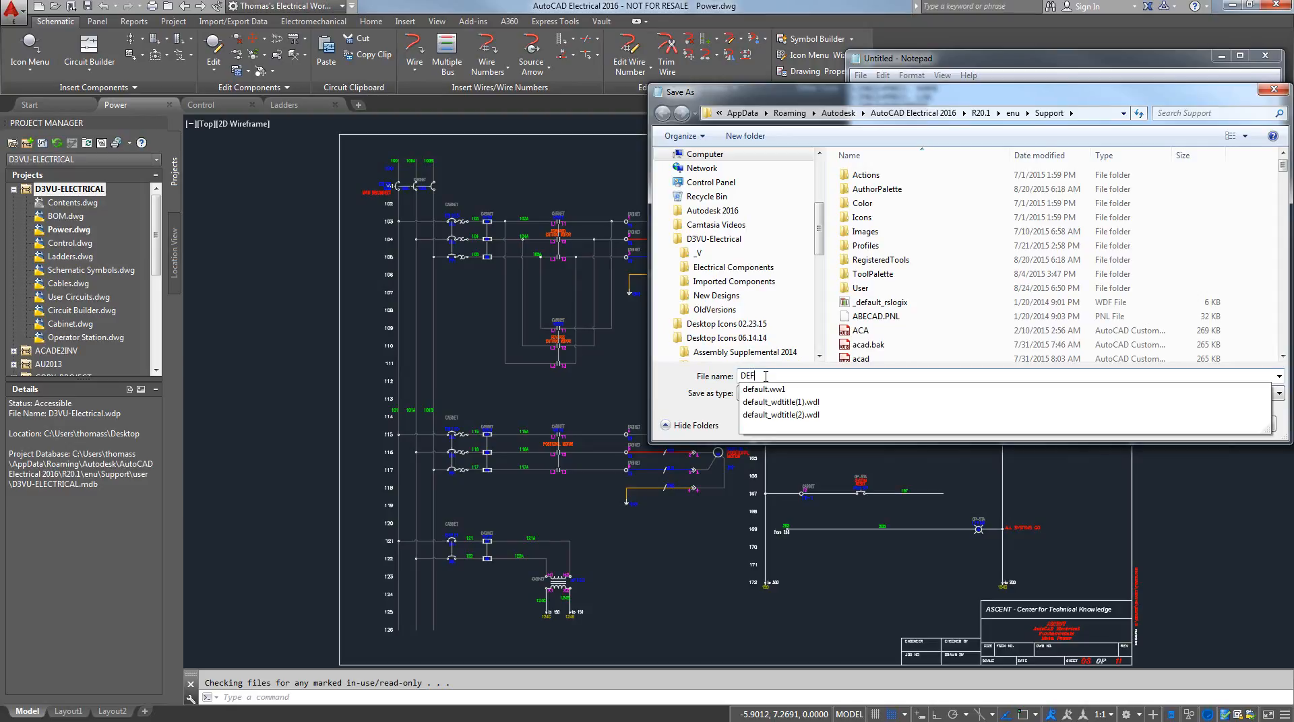
text(AULT_WDTTI)
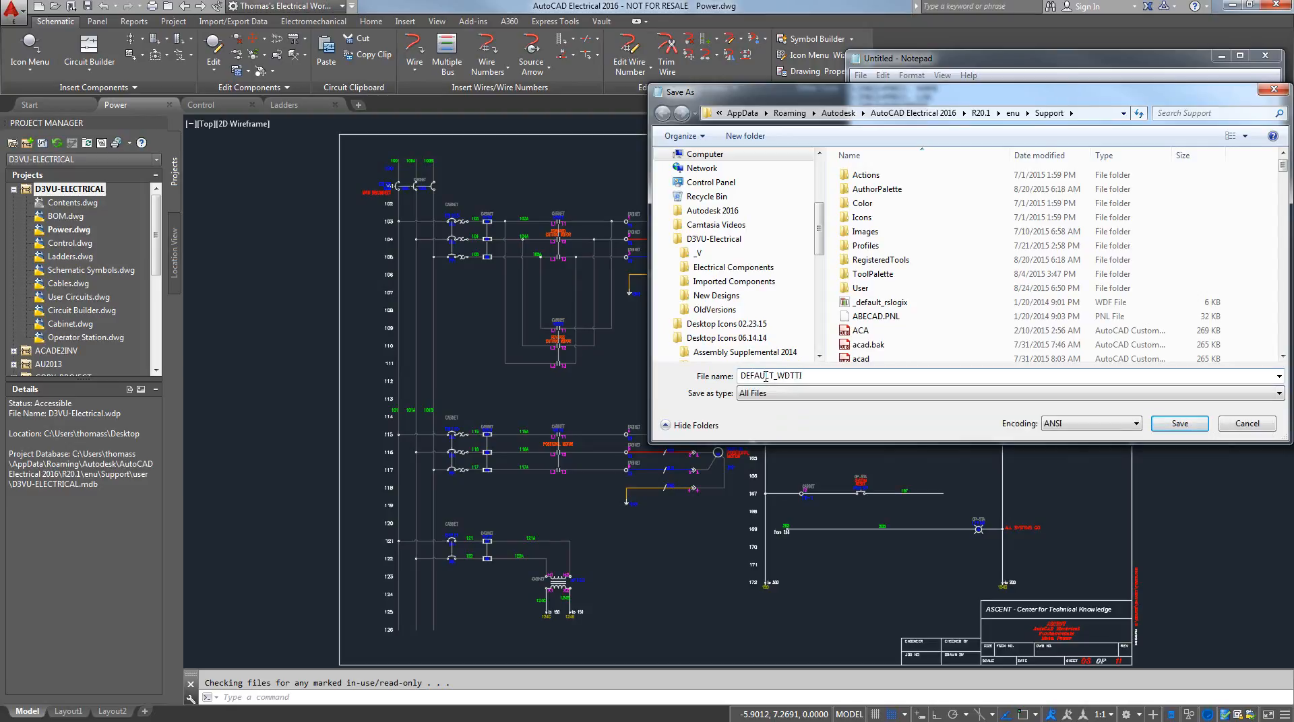
key(BackSpace)
key(BackSpace)
text(ITL)
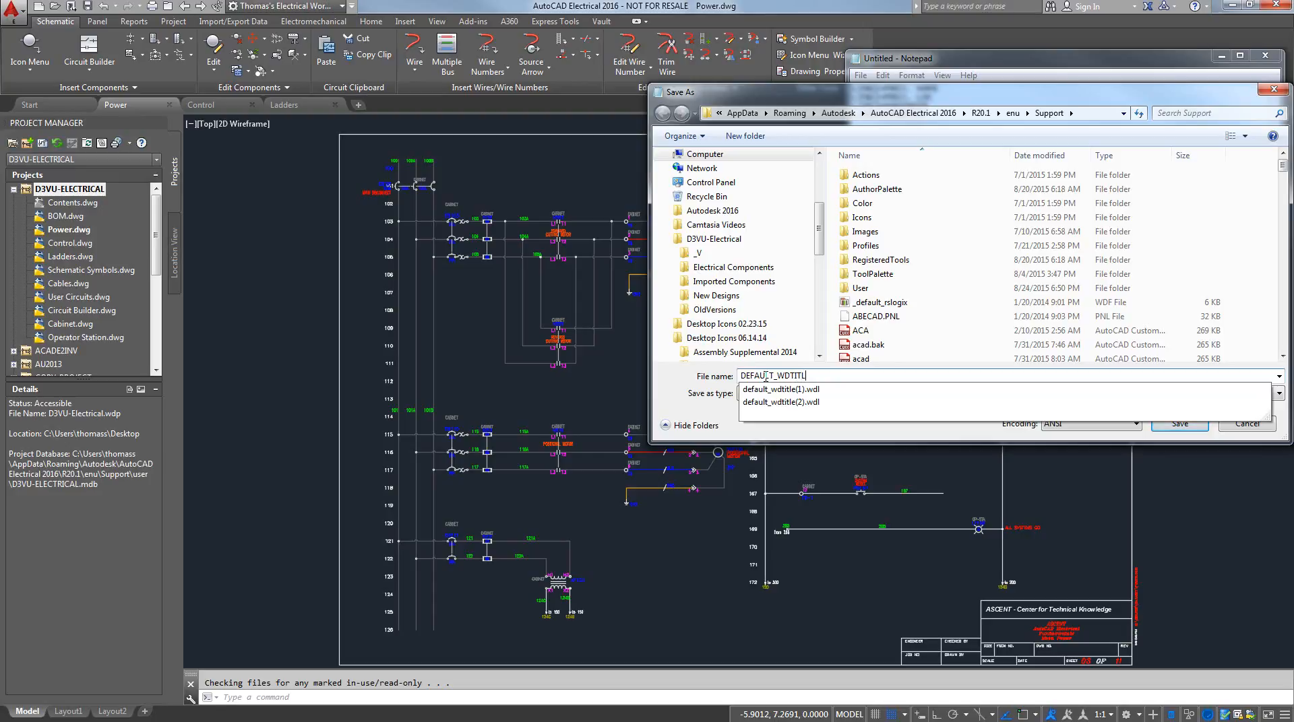
text(E.WDL)
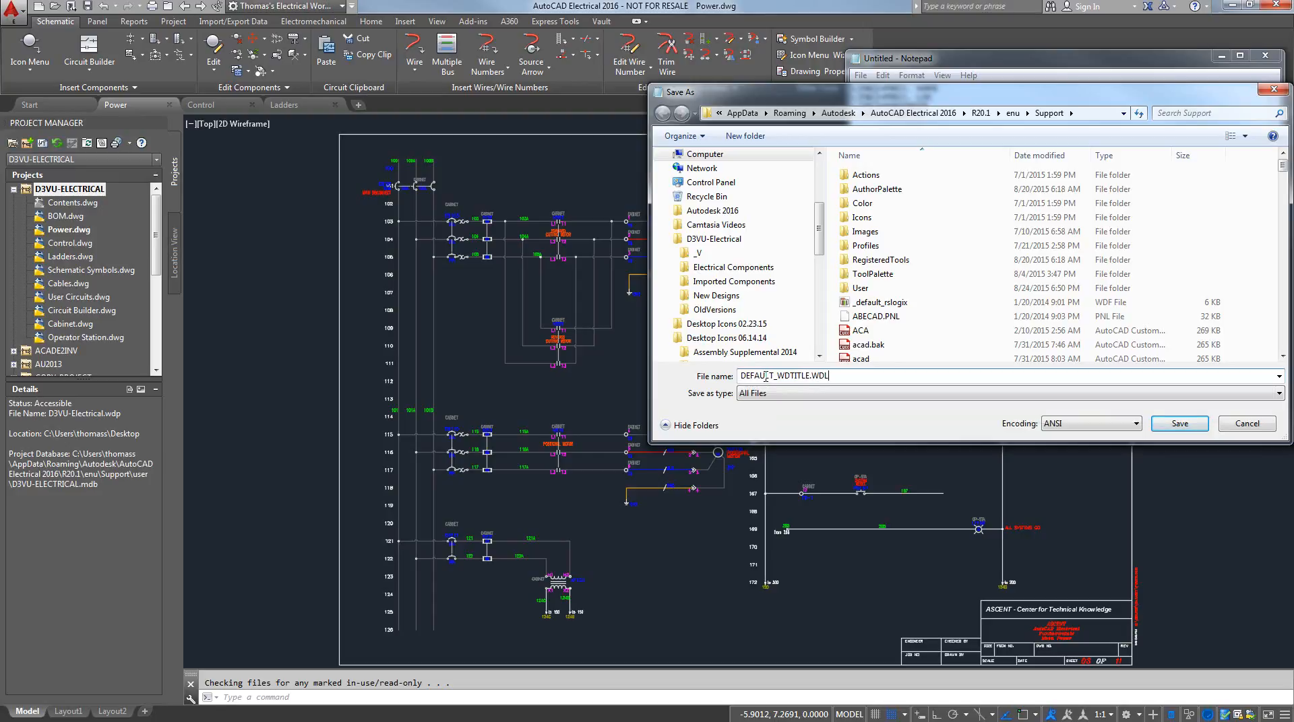
click(1179, 424)
click(1265, 55)
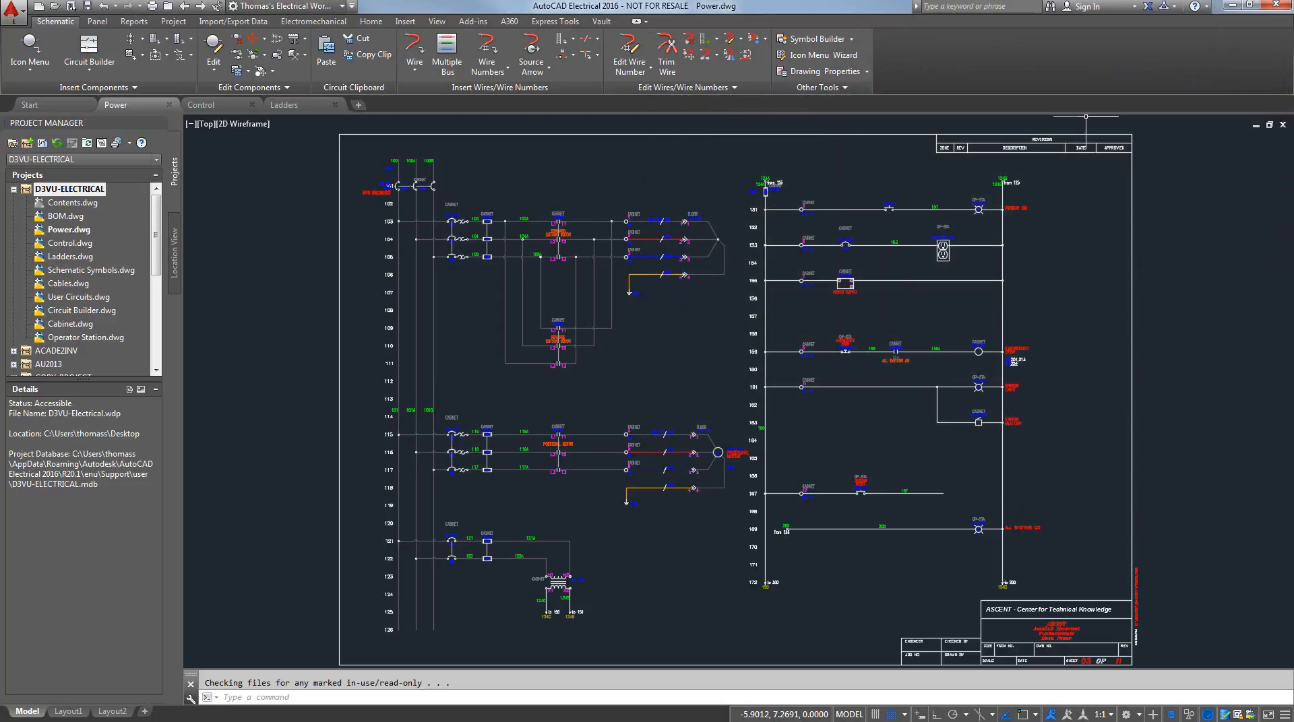
Check the line labels in the D3VU-ELECTRICAL project's description and cancel without changes
right_click(42, 189)
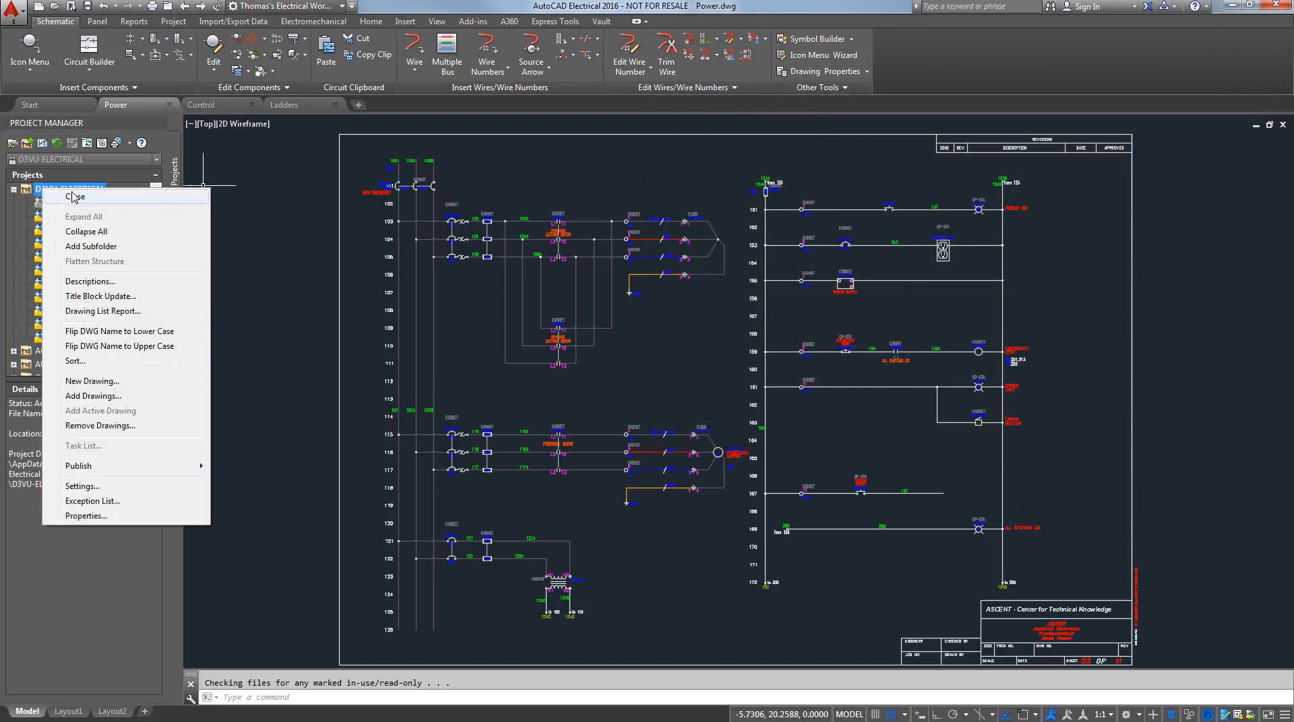
click(90, 281)
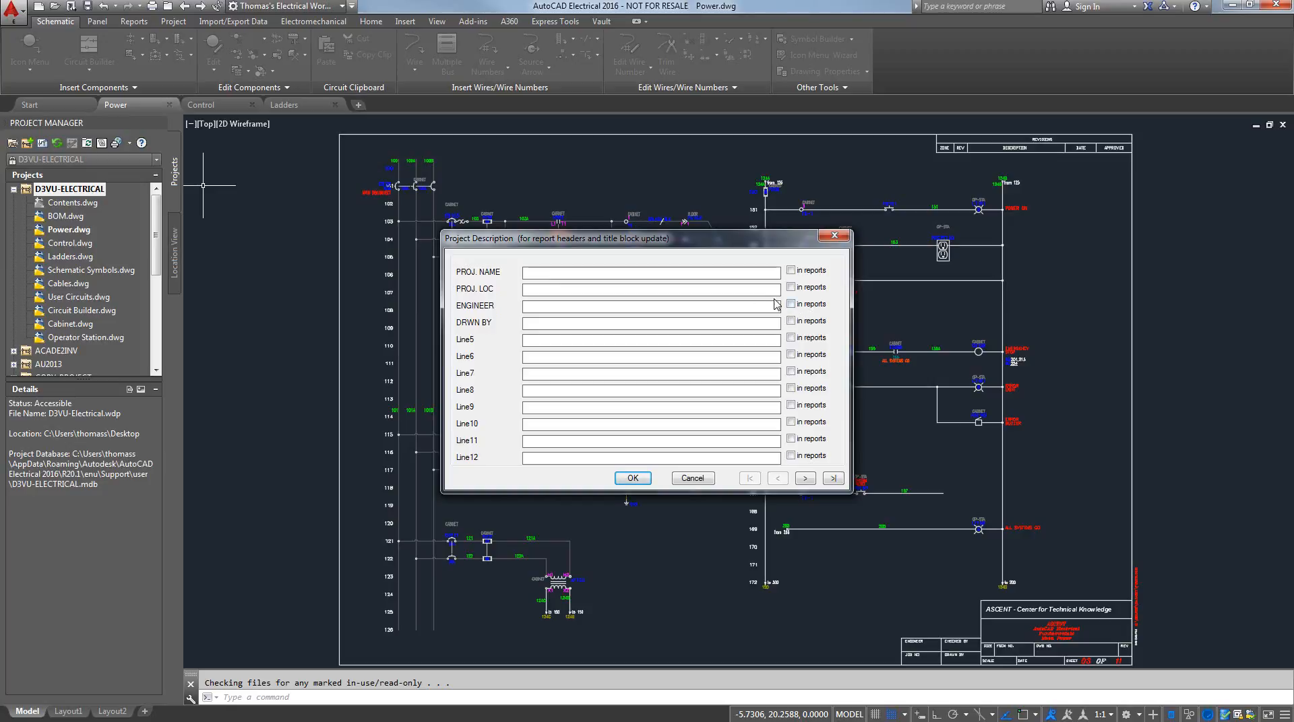
click(692, 478)
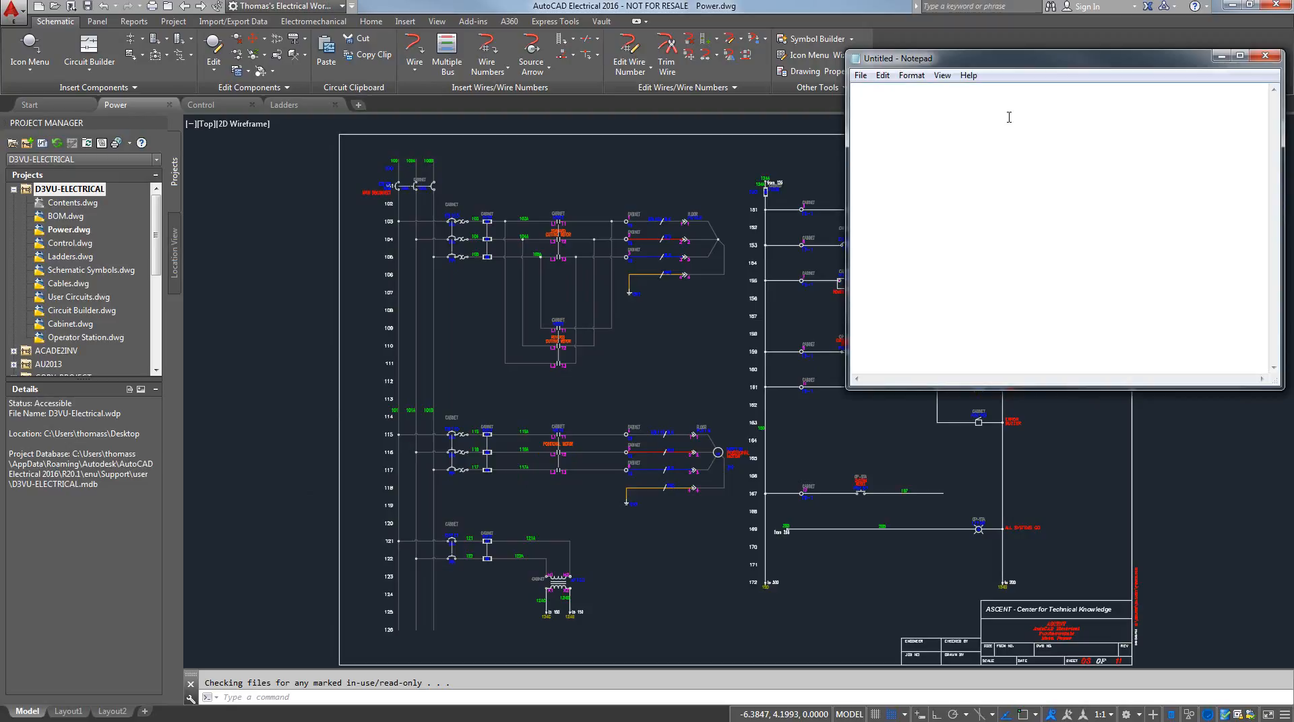
Enter the family code mapping "LT, LITE" in the blank Notepad document
text(LT, LITE)
Save the mapping as WD_FAM.DAT in the Support folder's User subfolder using the All Files type, and close the file
click(860, 77)
mouse_move(860, 75)
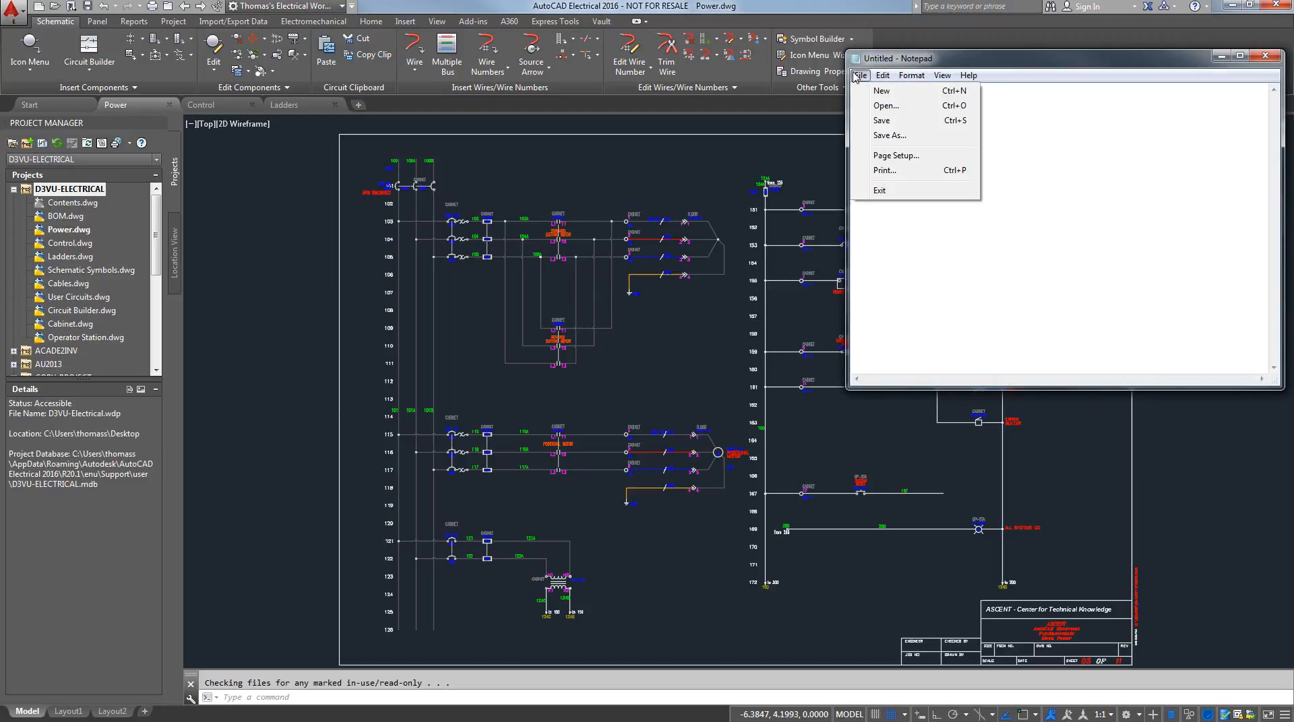
click(880, 121)
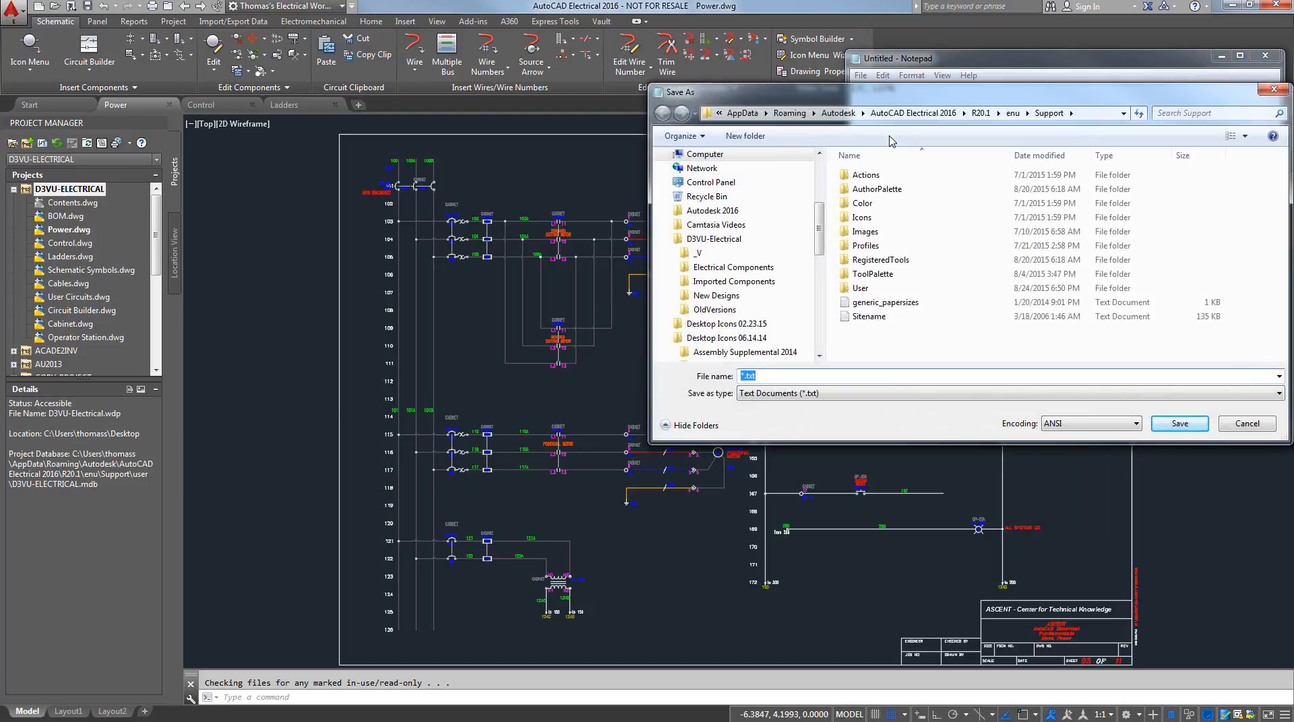
double_click(860, 288)
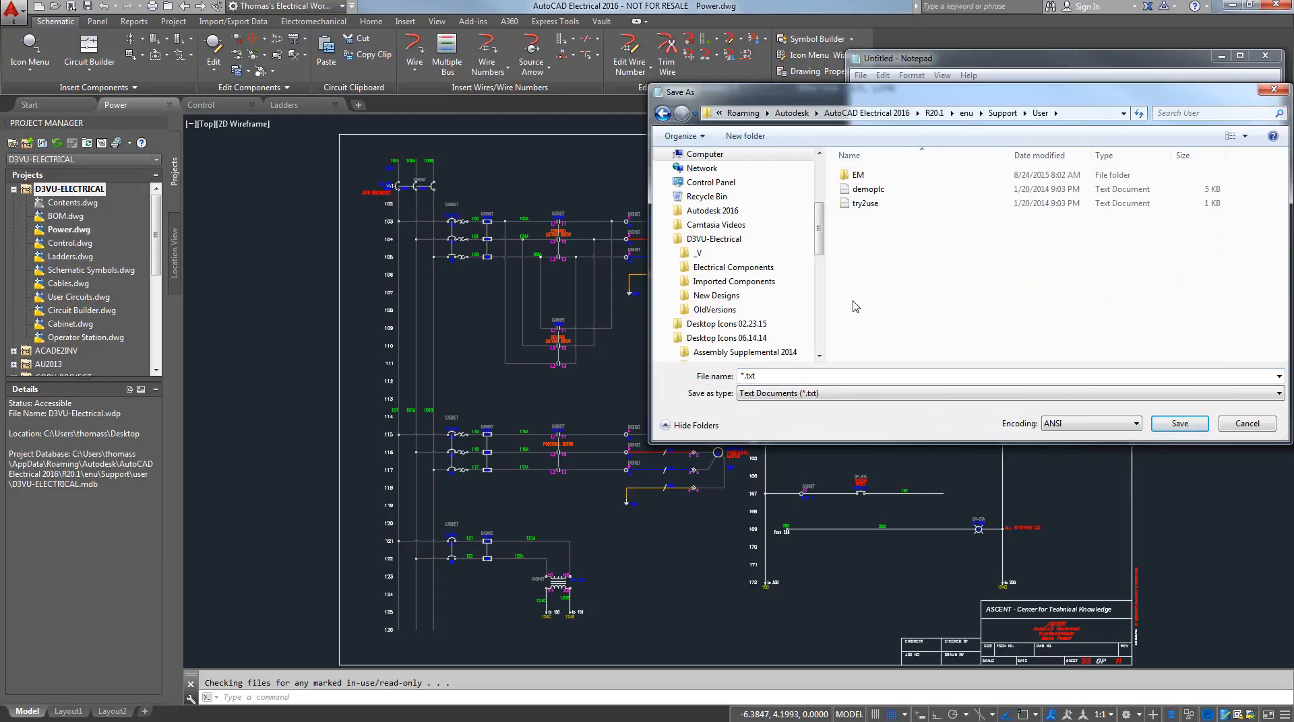
click(815, 394)
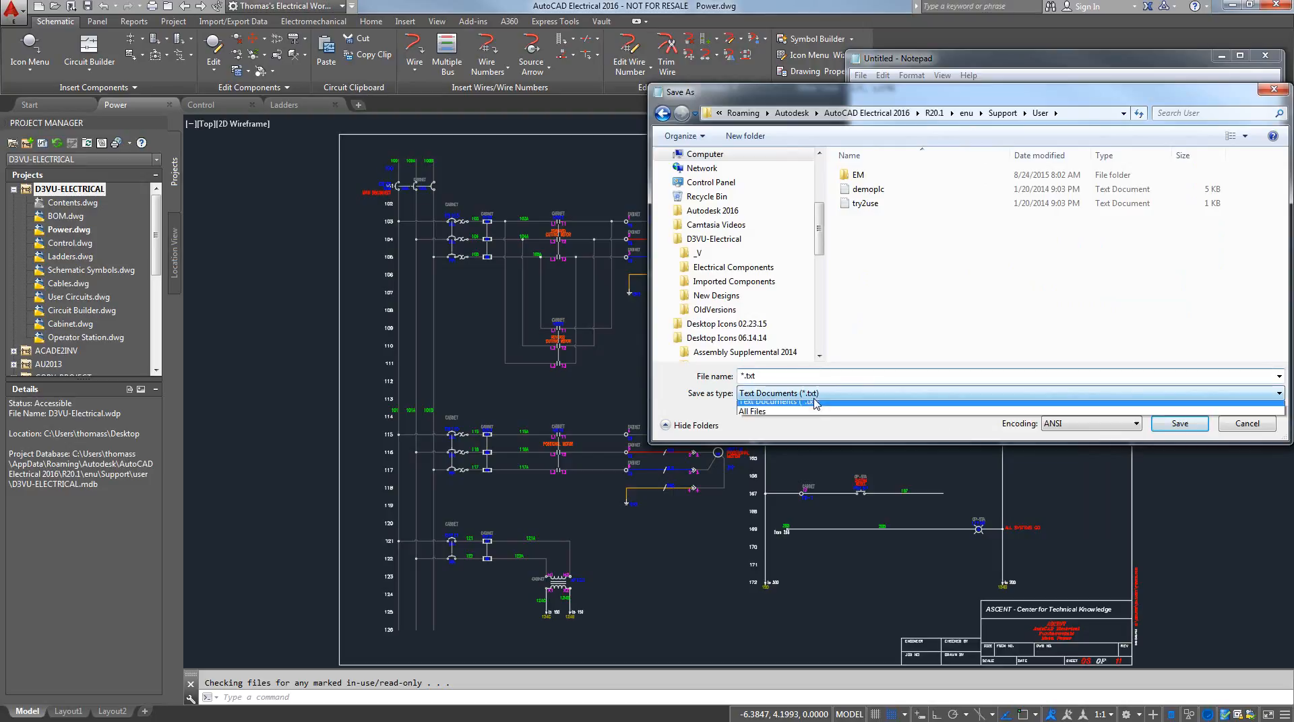
click(789, 418)
click(772, 376)
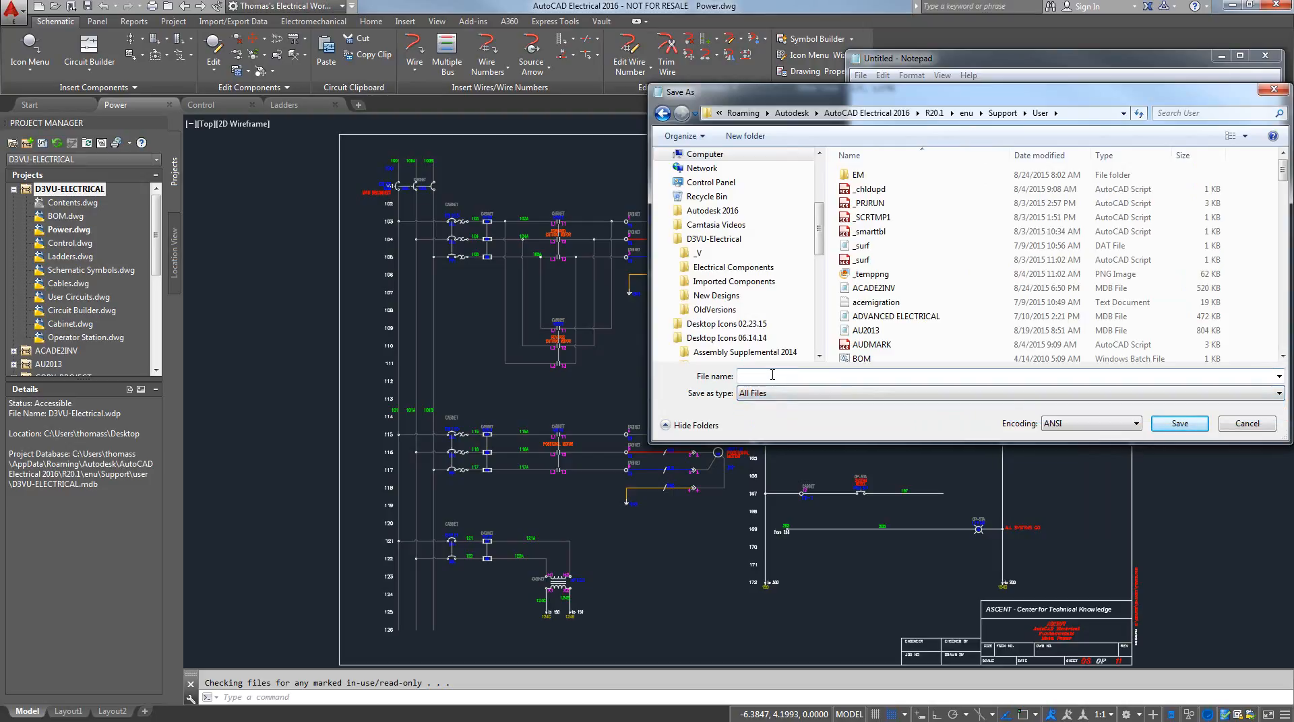
text(WD)
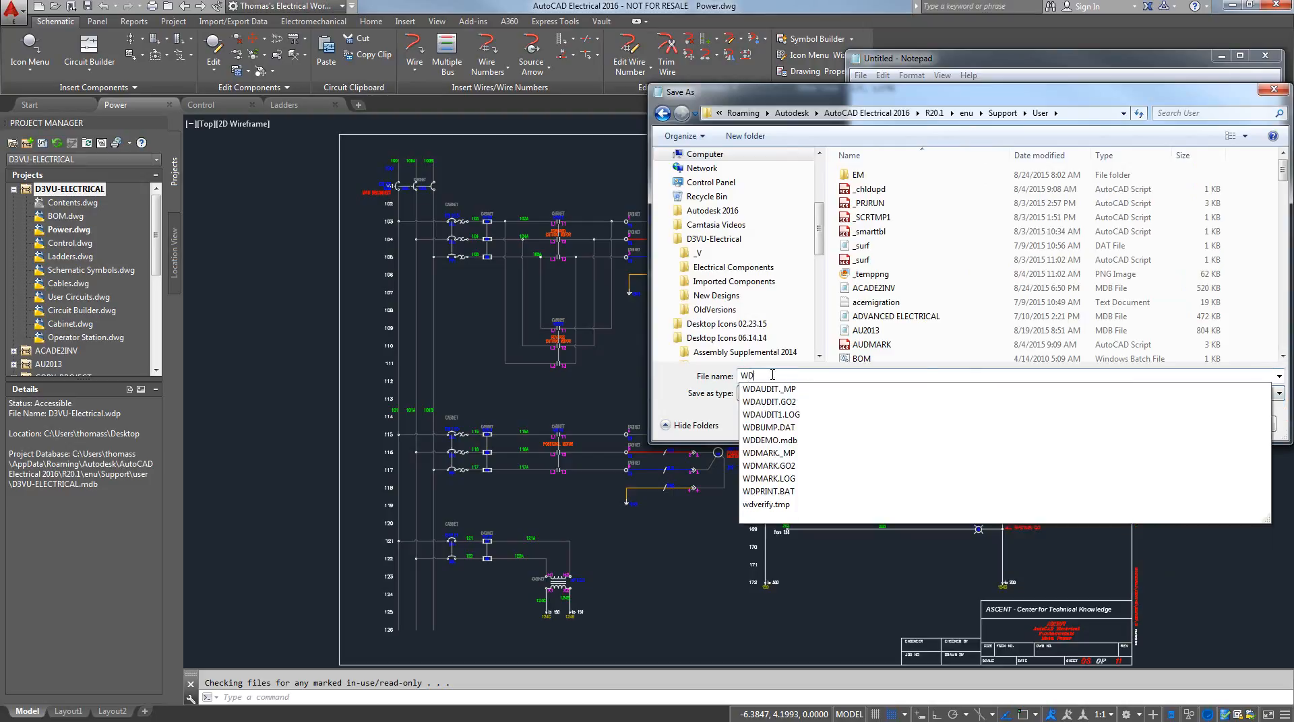
text(_FAM.DAT)
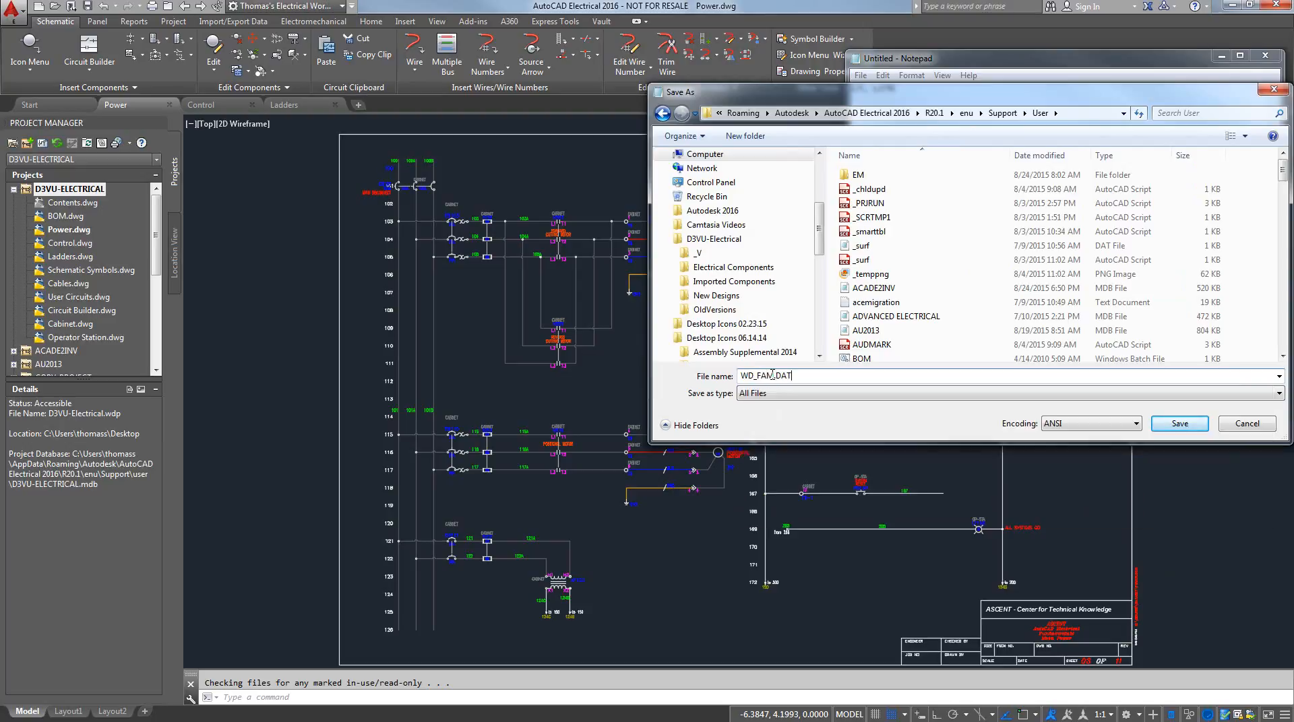
click(1172, 424)
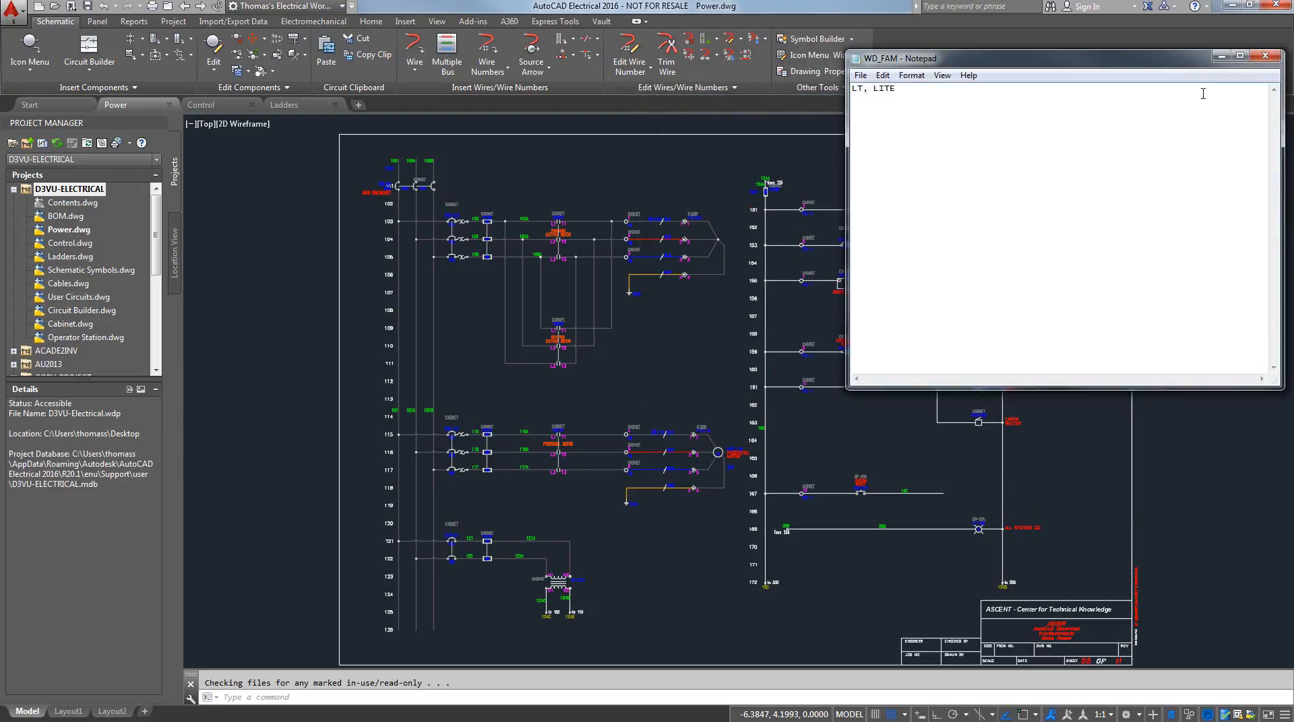
click(1268, 57)
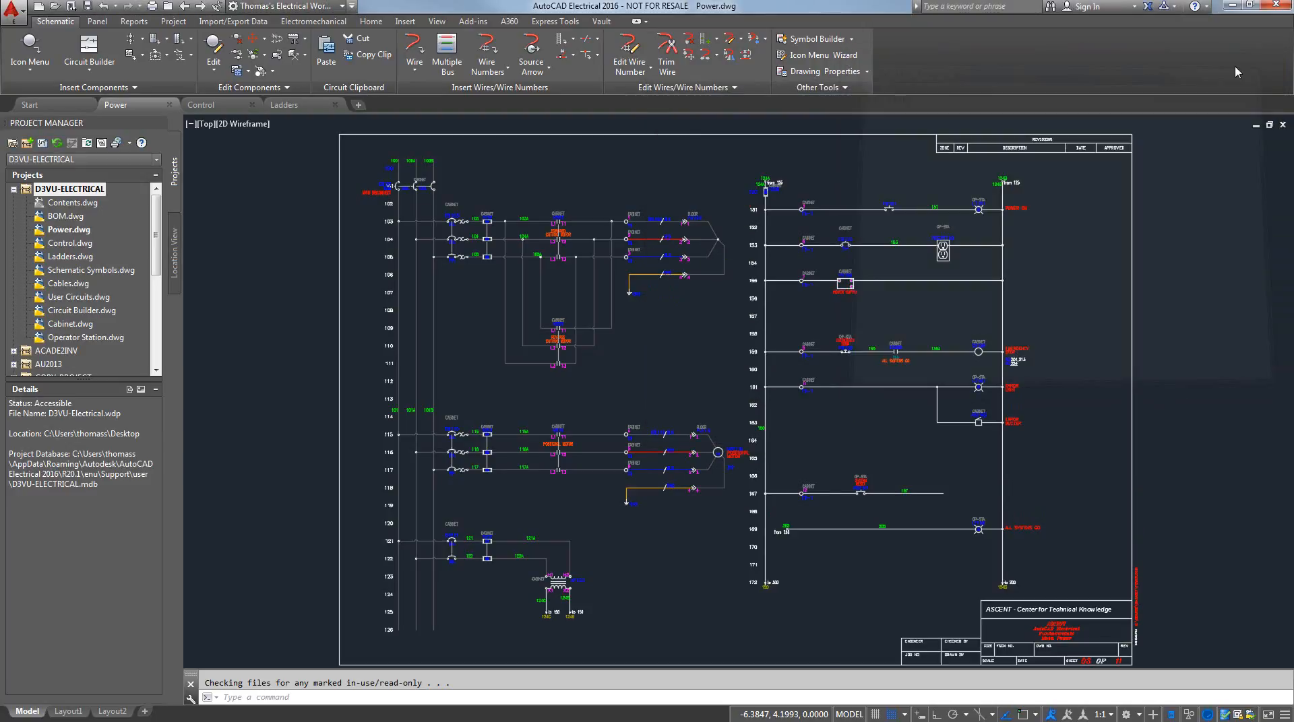
Close and reopen the D3VU-ELECTRICAL project, and expand its drawing list
right_click(57, 191)
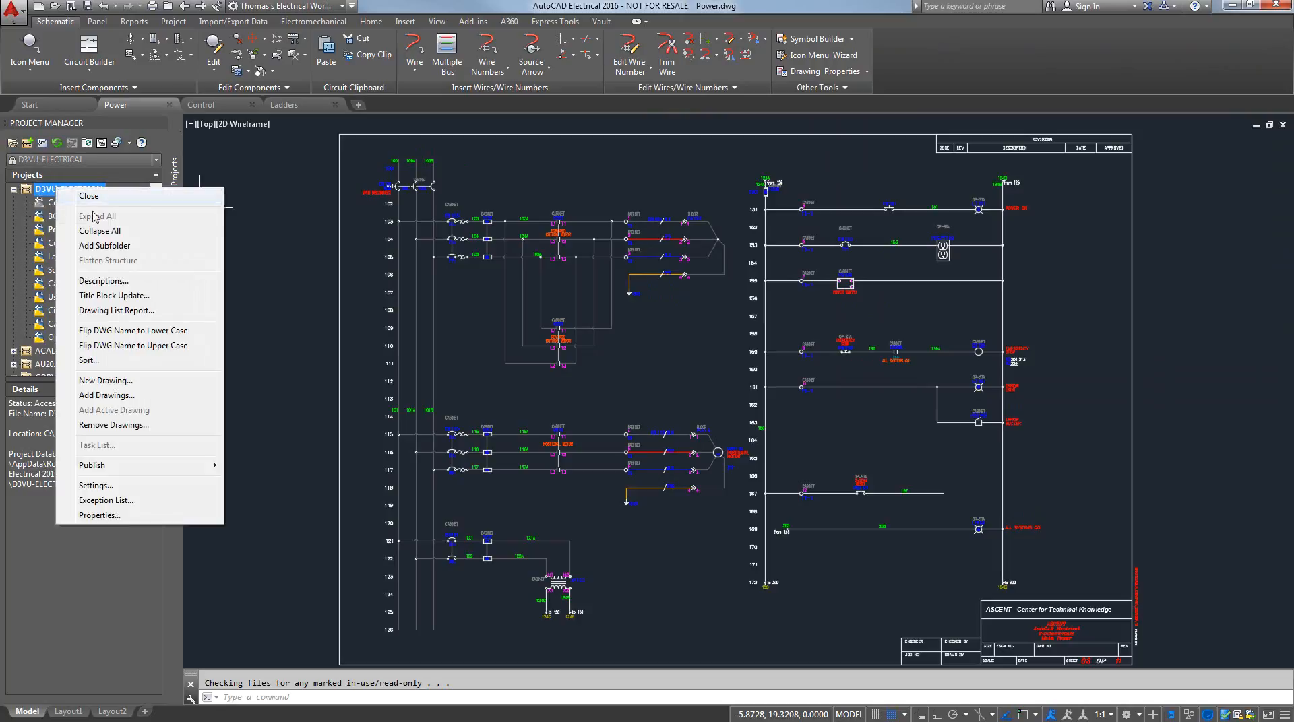
click(88, 196)
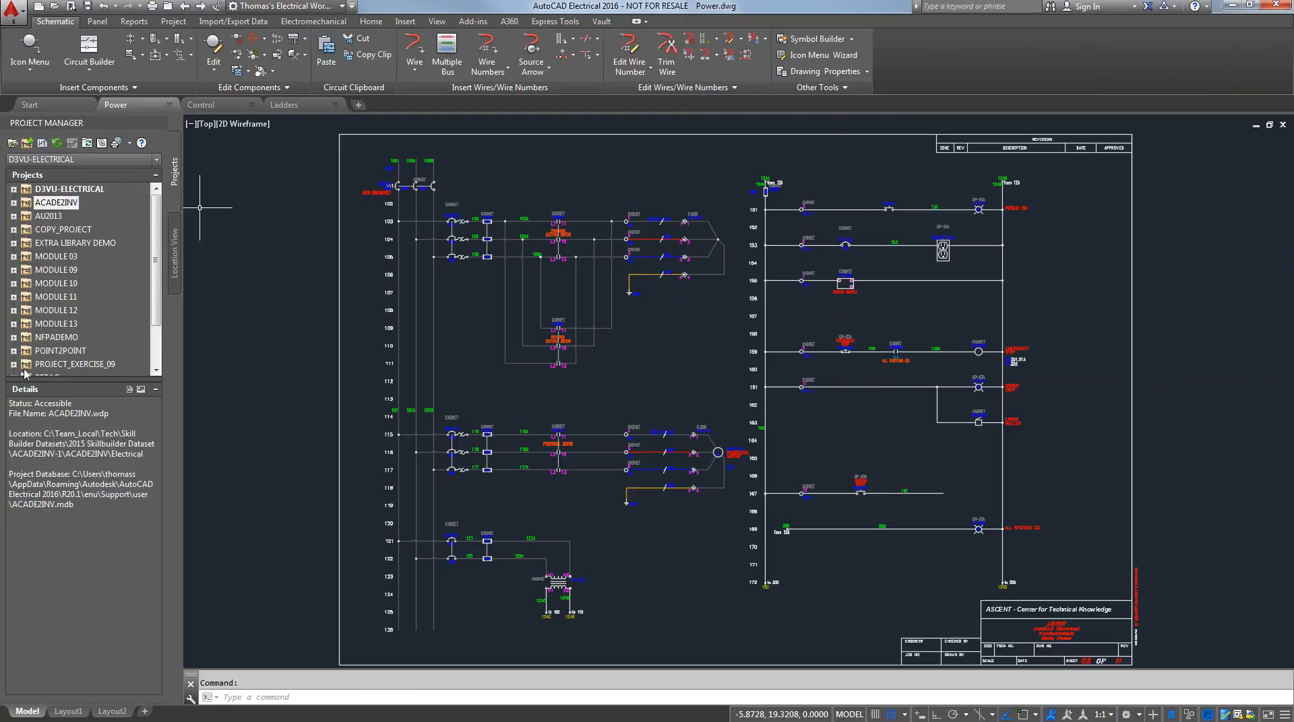
click(14, 189)
Insert a pilot light on rung 155 between the power supply and the 124B rail, accepting the default component data
click(29, 47)
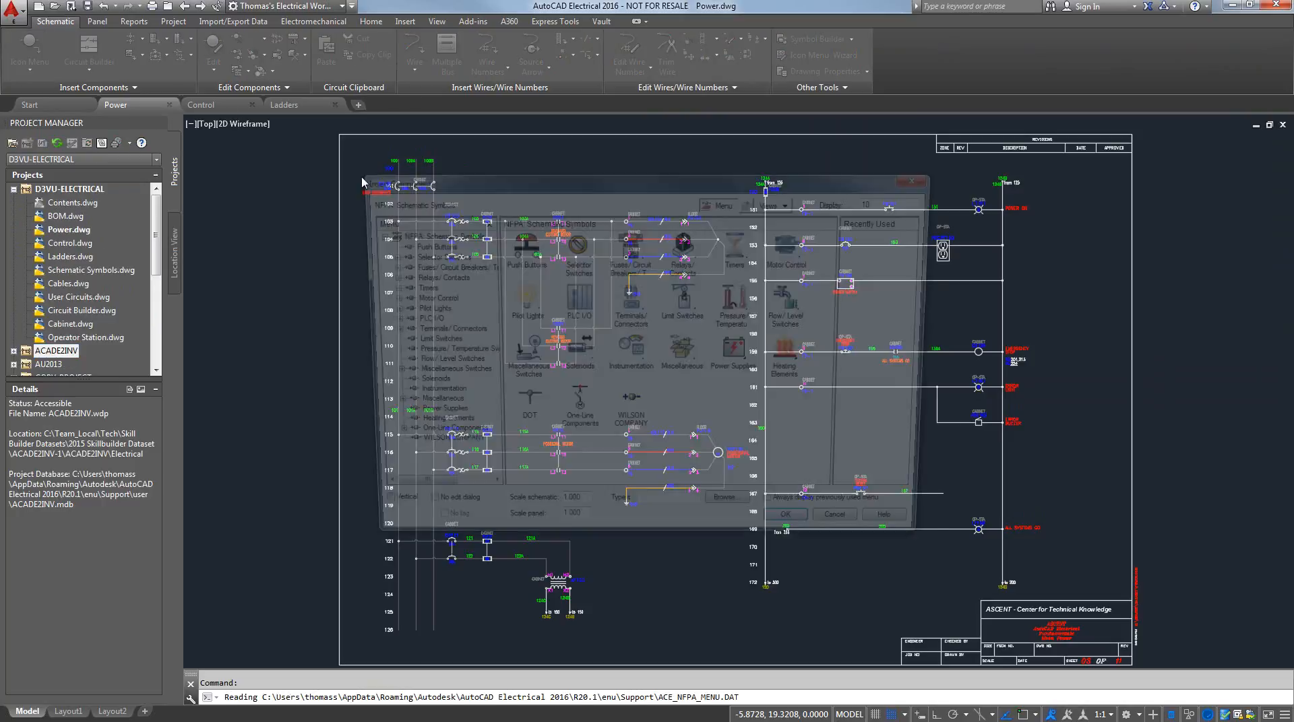
click(513, 304)
click(519, 244)
scroll(1027, 222, up, 4)
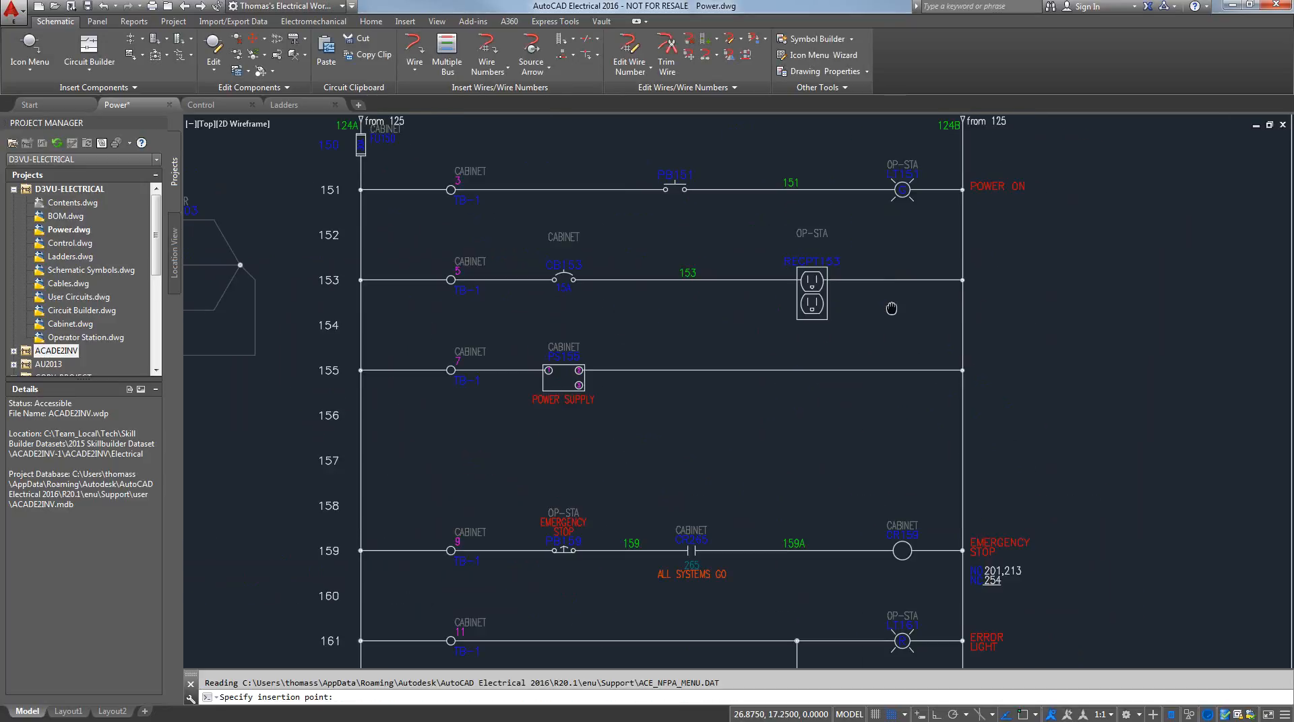
click(887, 371)
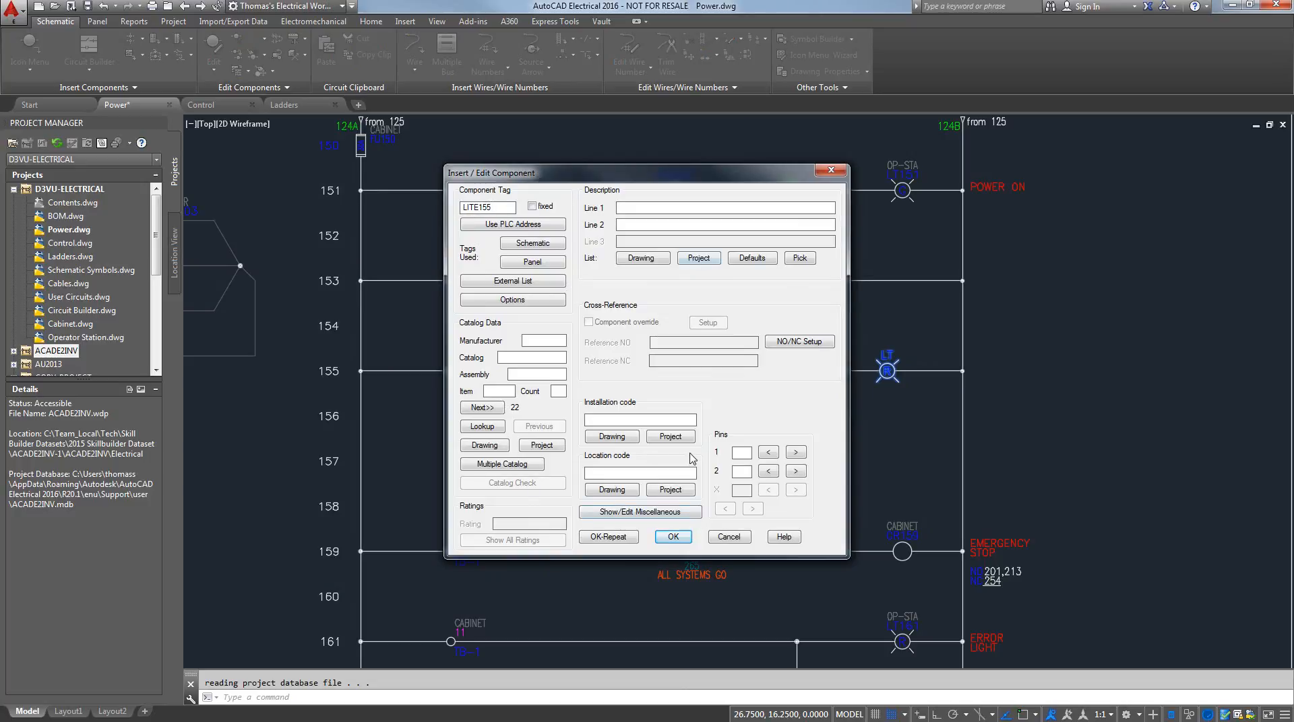
click(673, 536)
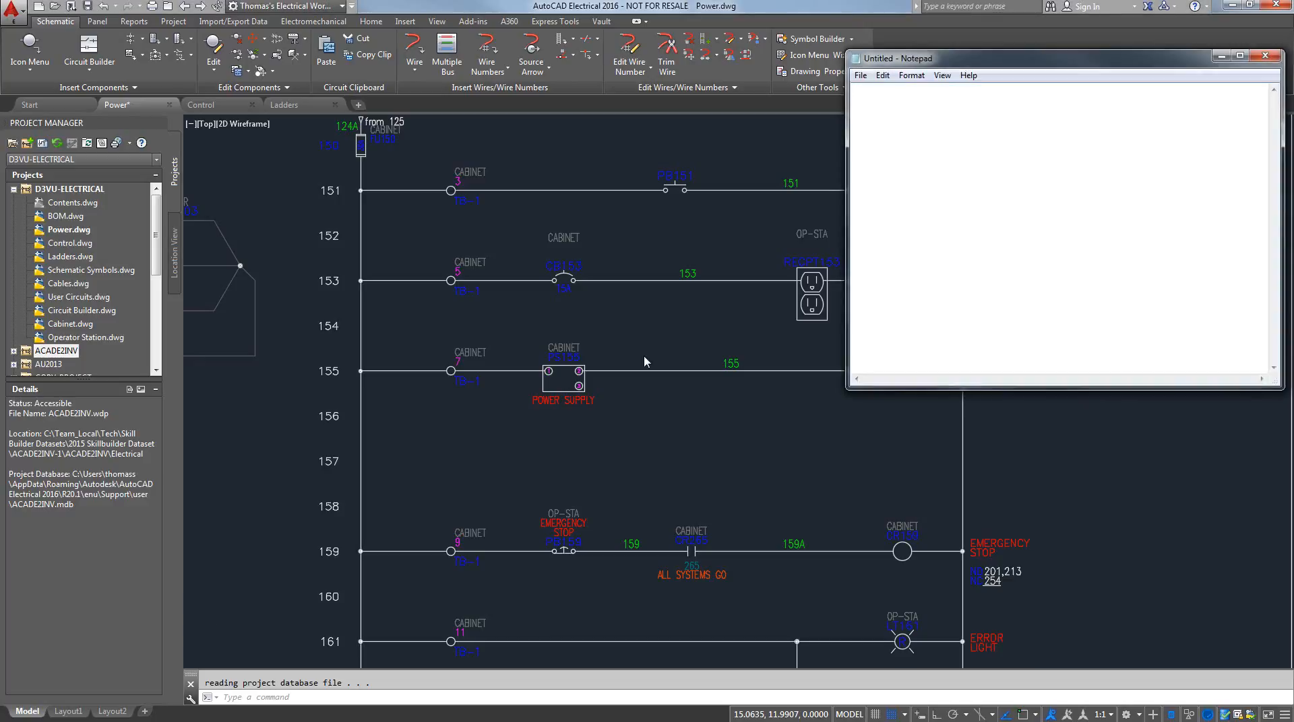
List the location codes OP-STA, MCP, JB-1 and JB-2 on separate lines in the blank Notepad document
text(STA)
text(MCP )
text(JB)
text(-1 )
text(JB)
text(-2)
Save the location list as D3VU-Electrical.loc on the Desktop using the All Files type, and close the file
click(860, 74)
click(886, 137)
drag(820, 243, 820, 199)
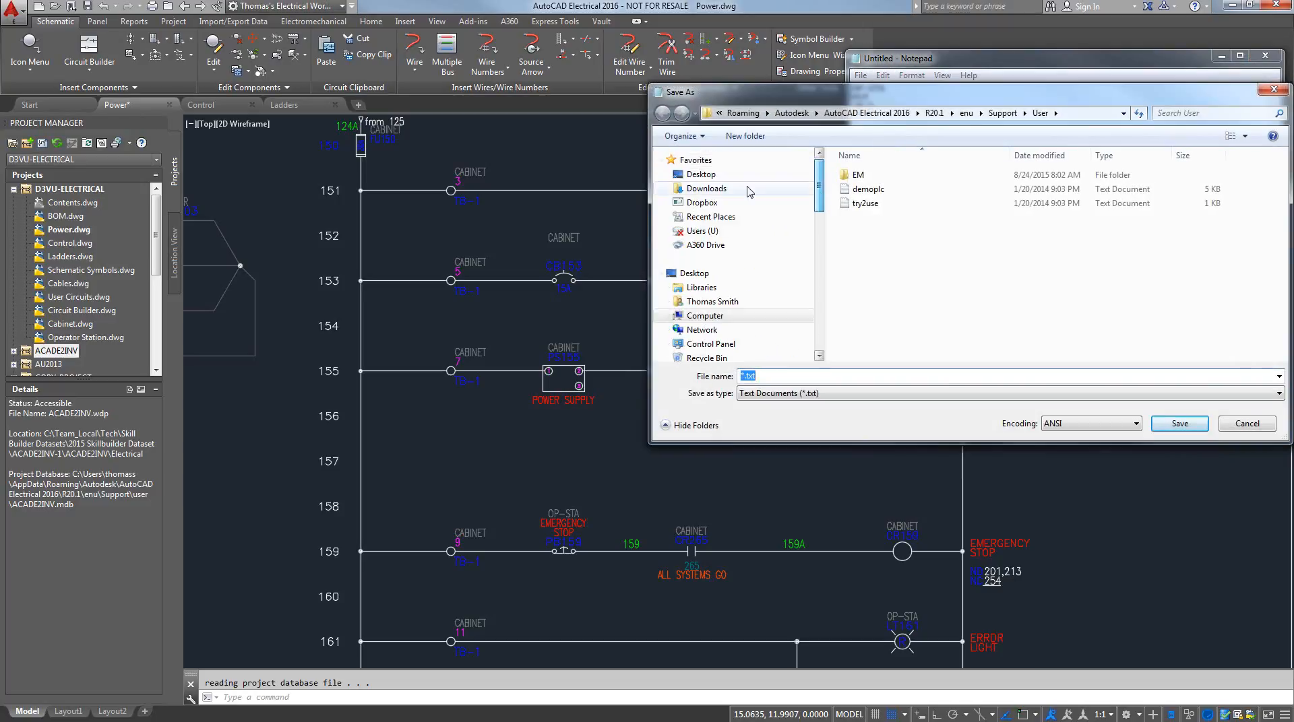
click(701, 174)
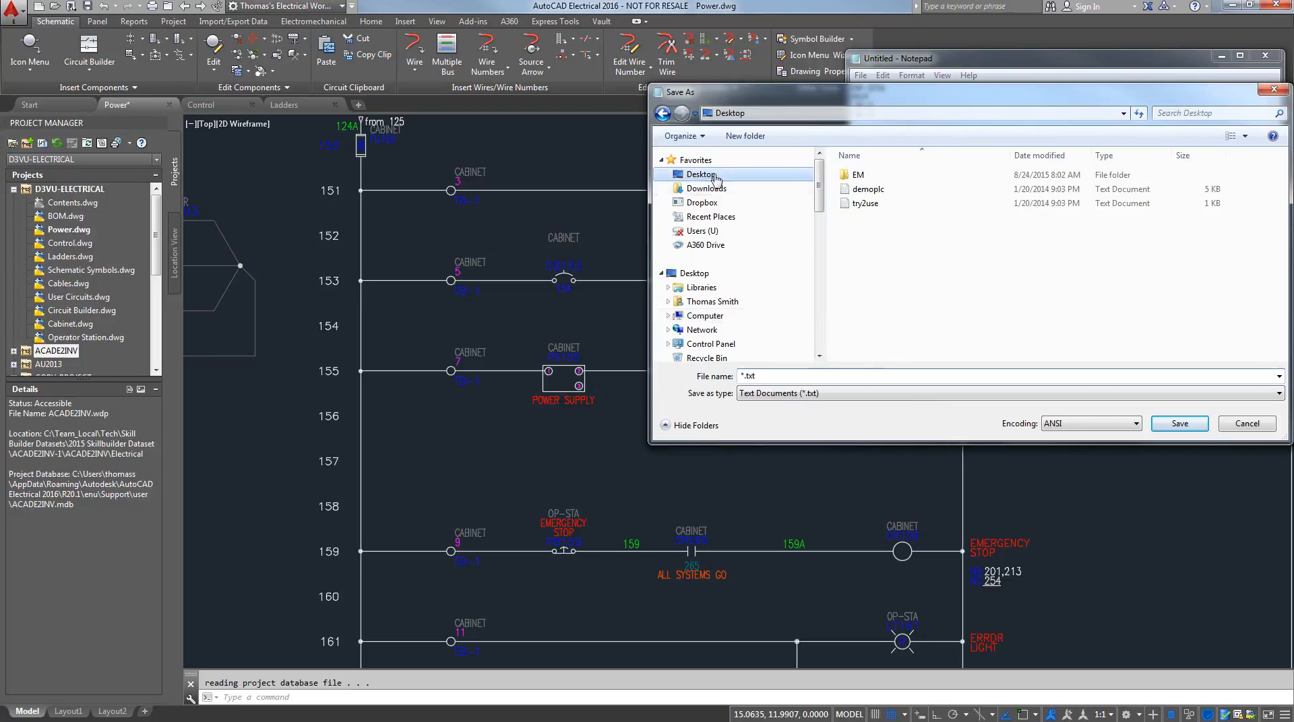
click(826, 395)
click(802, 412)
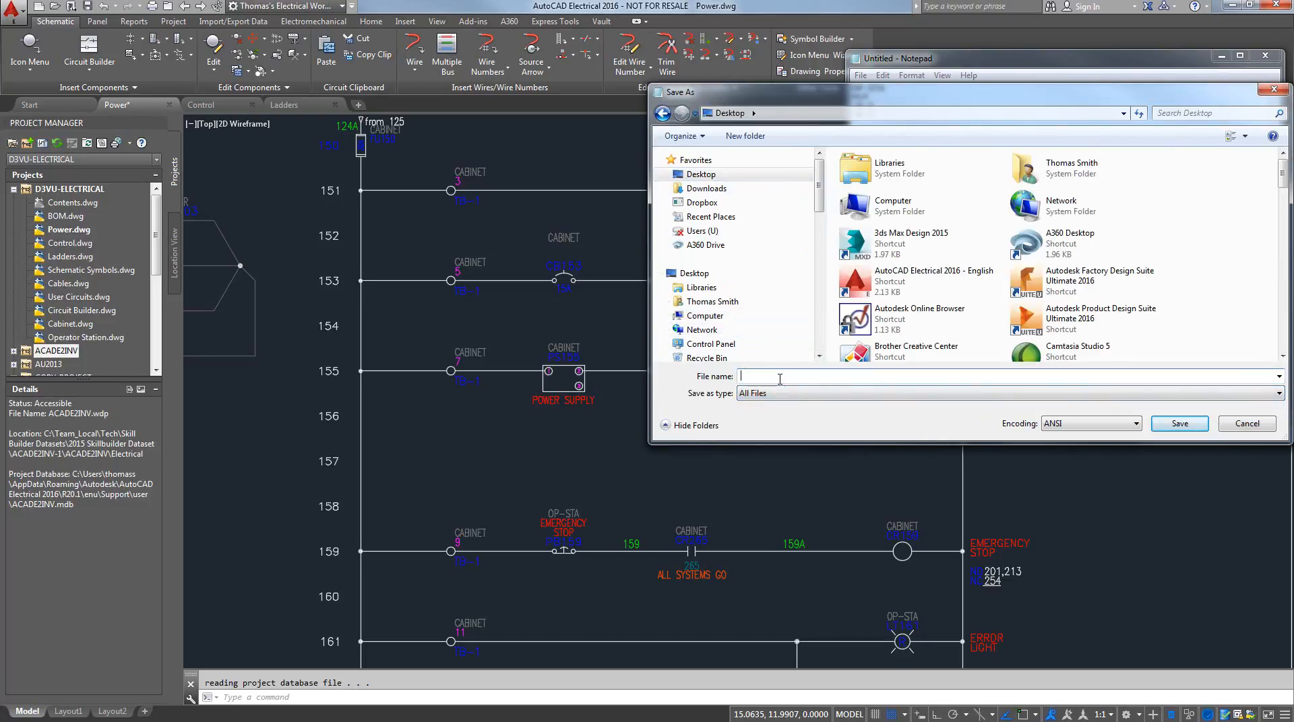
text(d3)
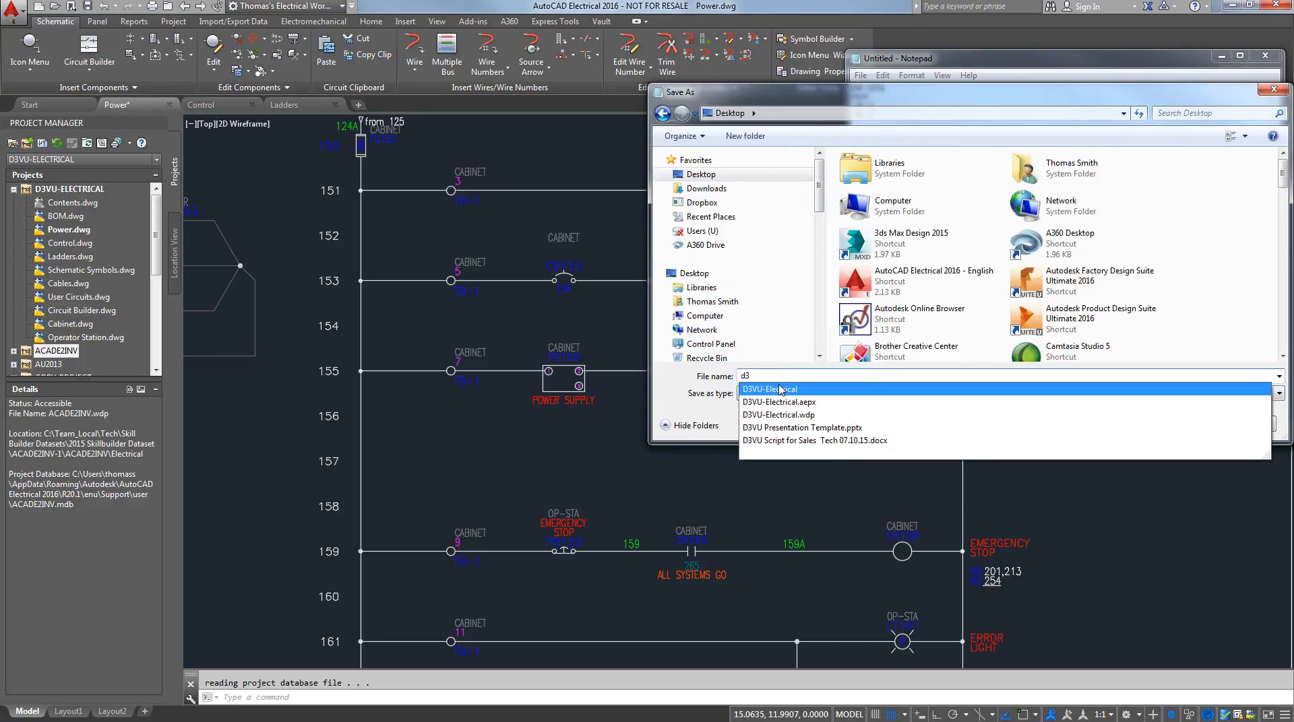
click(780, 390)
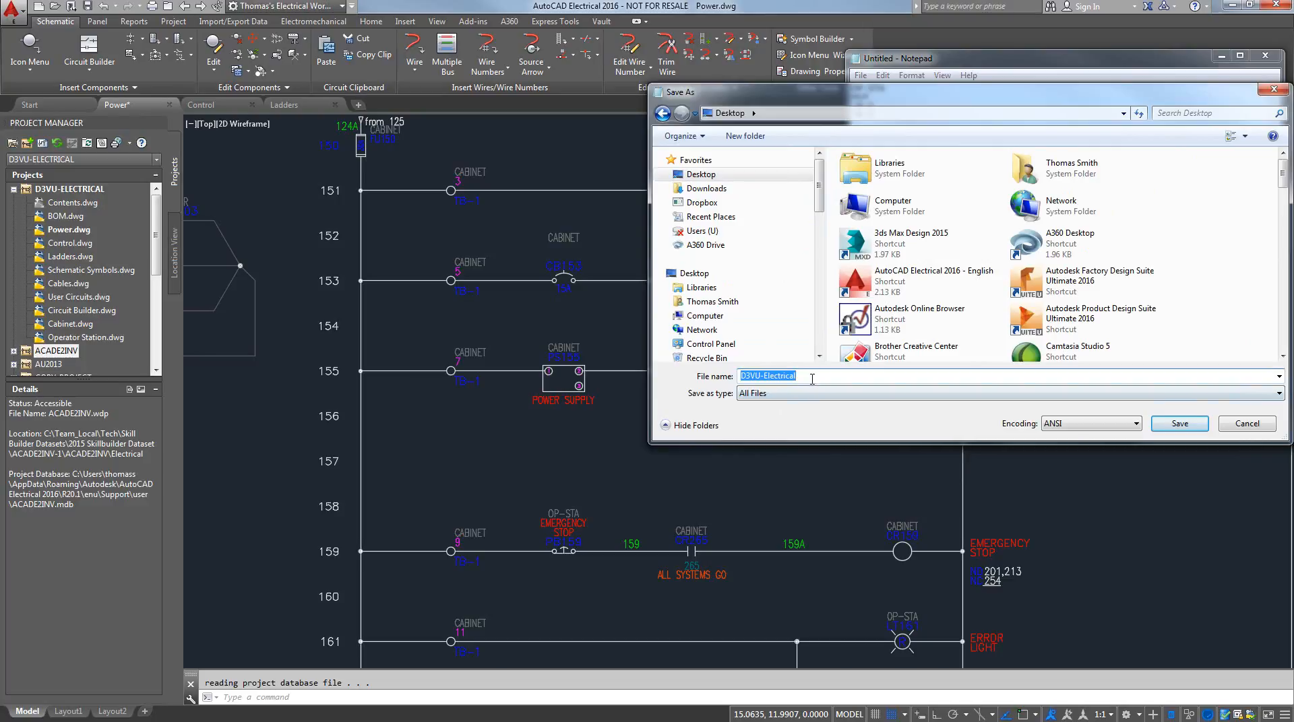
click(812, 378)
text(.loc)
click(1189, 425)
click(1265, 56)
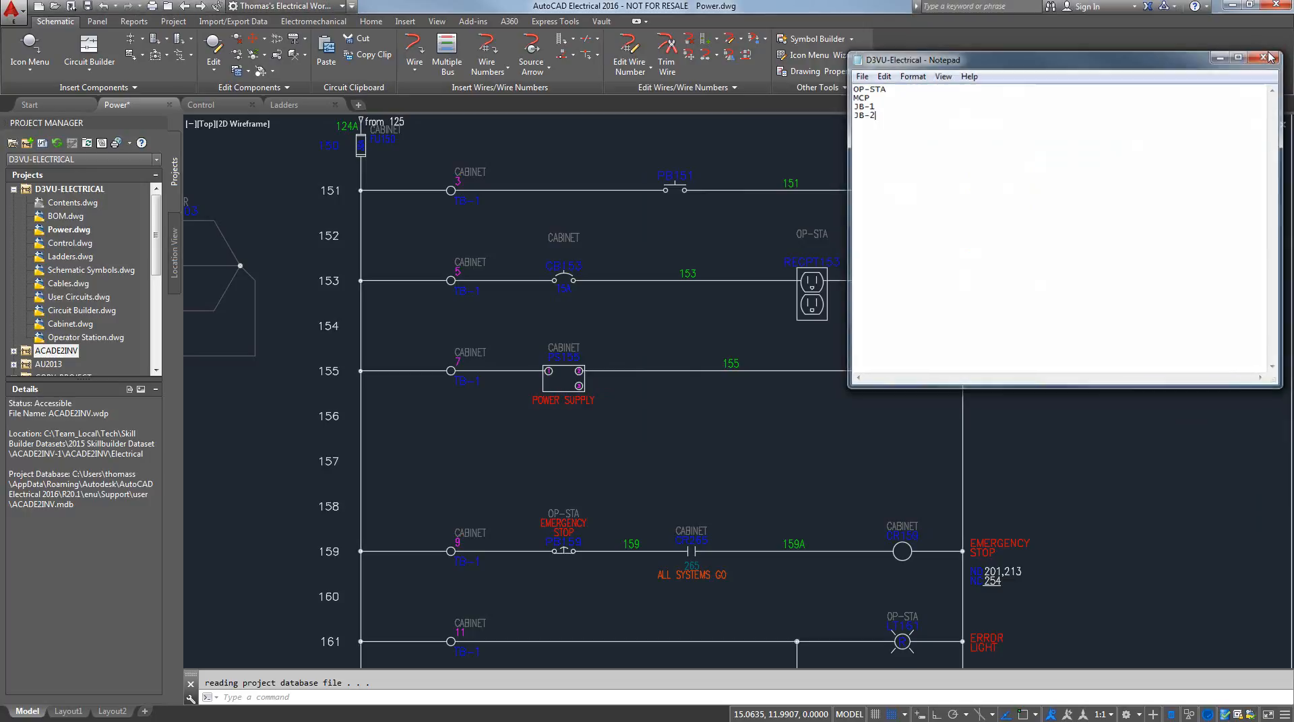
Insert a normally open push button on rung 153 between the receptacle and the 124B rail
click(41, 42)
click(519, 300)
click(519, 247)
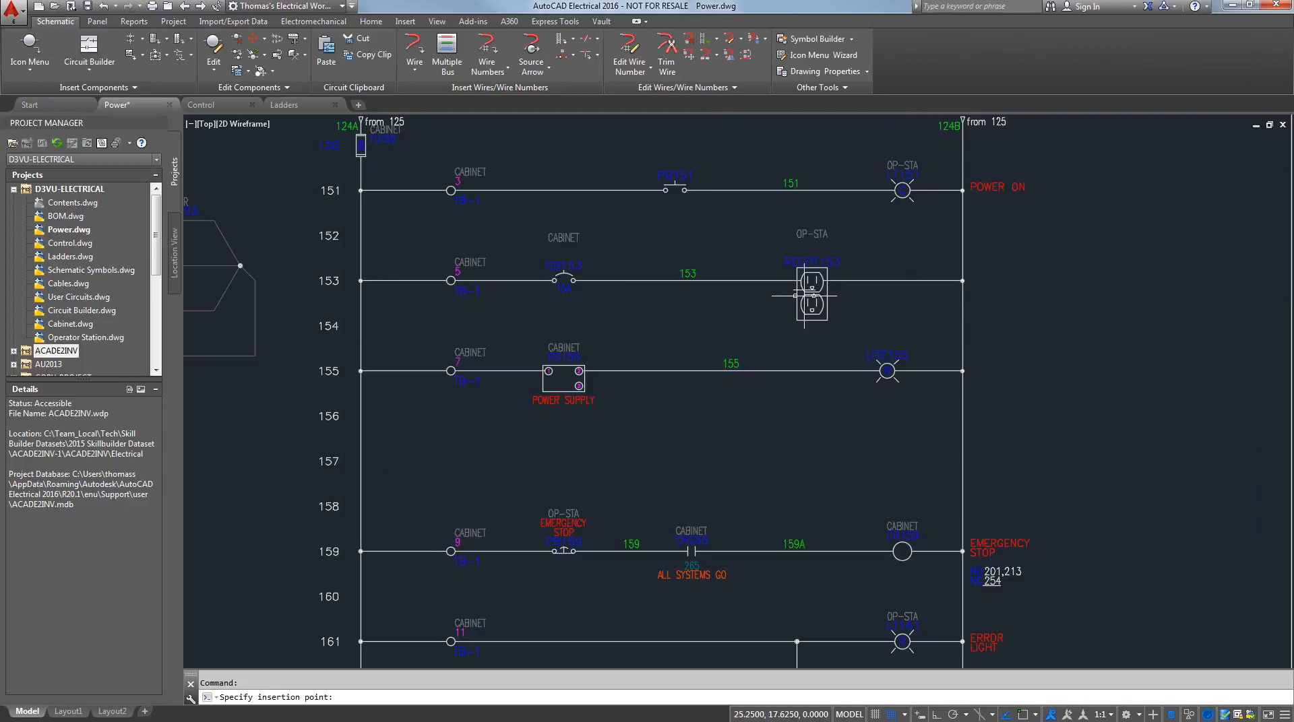
click(894, 280)
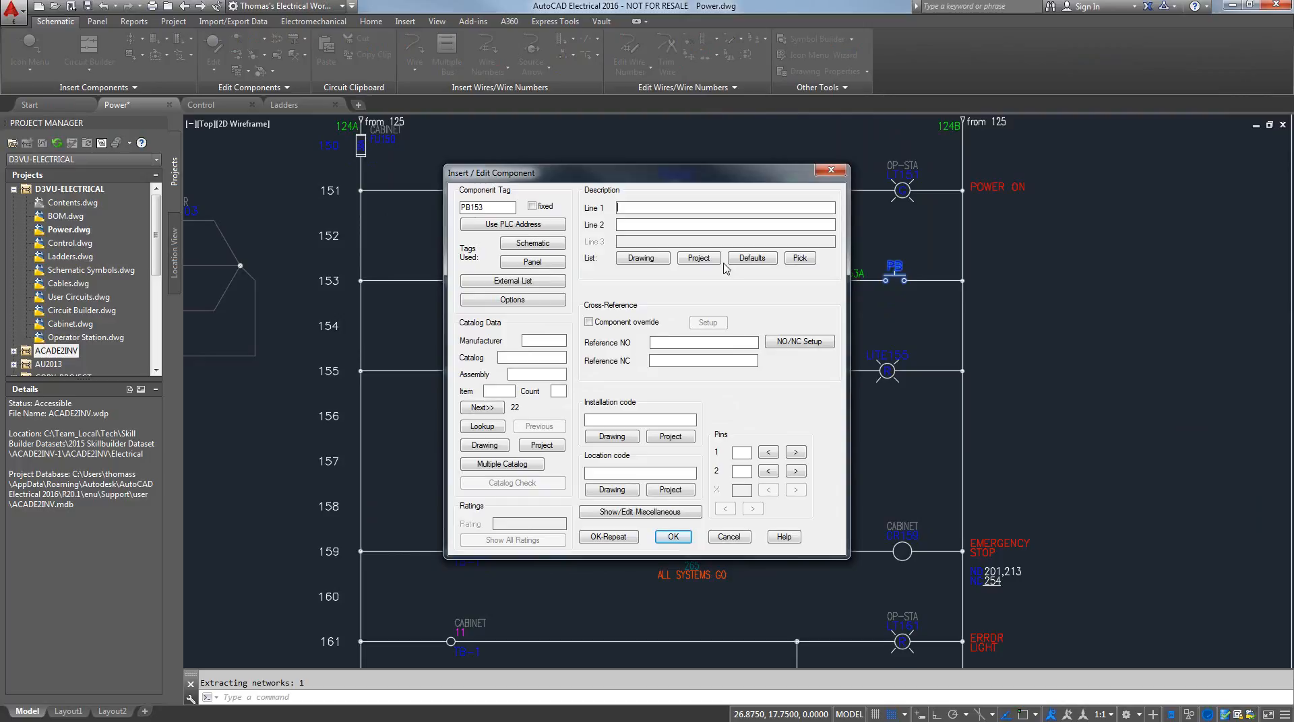
Assign location code CABINET to the rung 153 push button from the project locations with the external list included, and accept the component
click(670, 491)
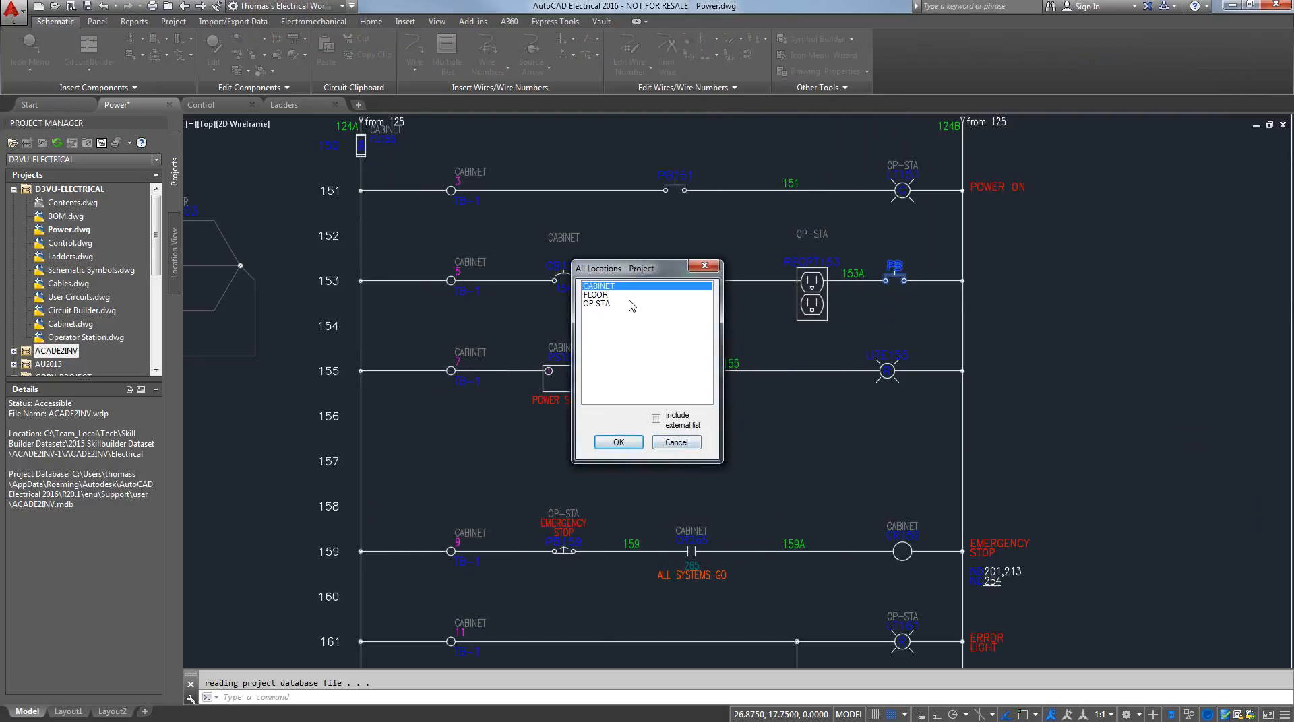
click(657, 419)
click(633, 443)
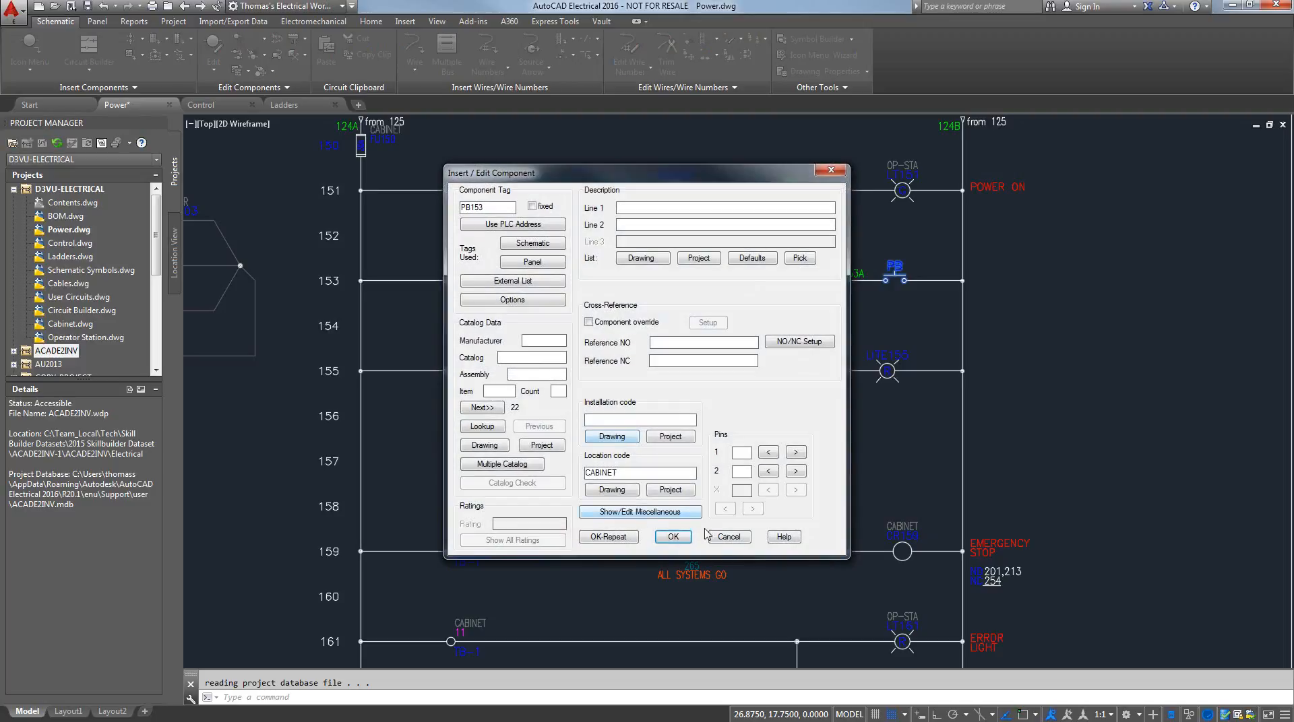
click(673, 537)
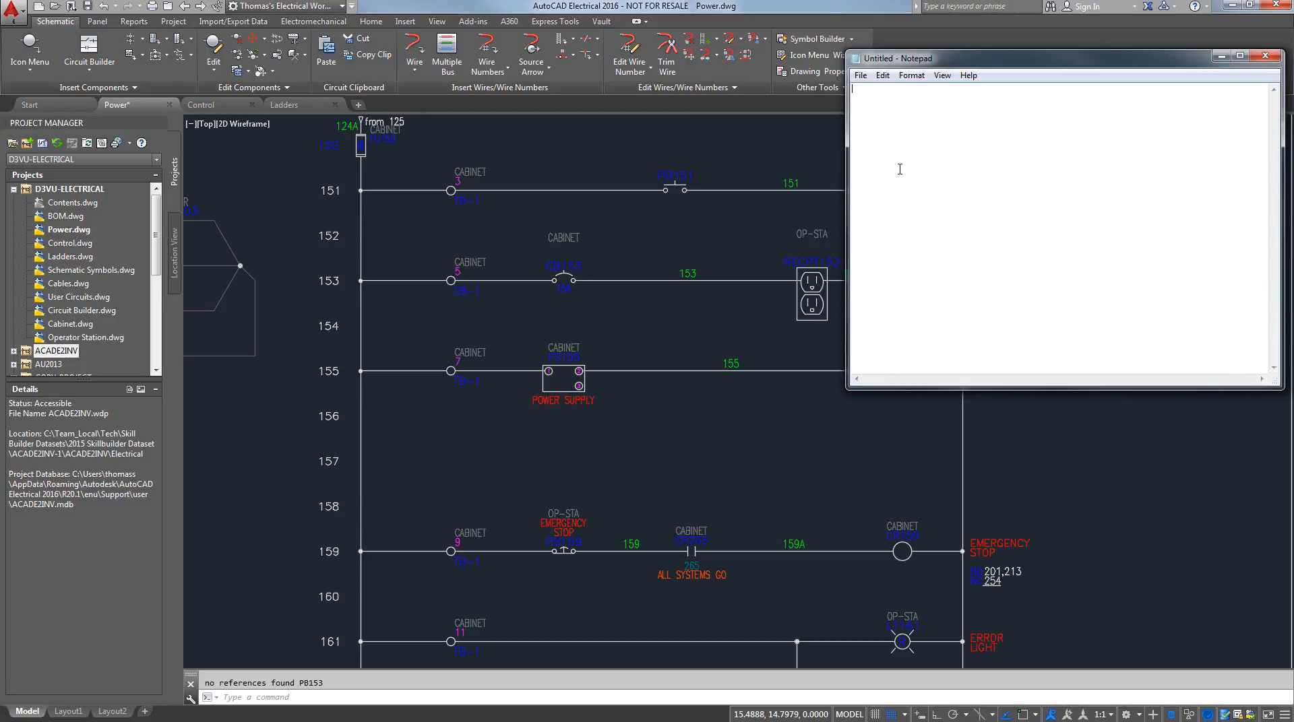
List the default descriptions EMERGENCY STOP, SYSTEM|START and SYSTEM|OFF on separate lines in the blank Notepad document
text(EMERGEENCY STO)
text(SYSTEM|ASTART)
text(SYSTEM)
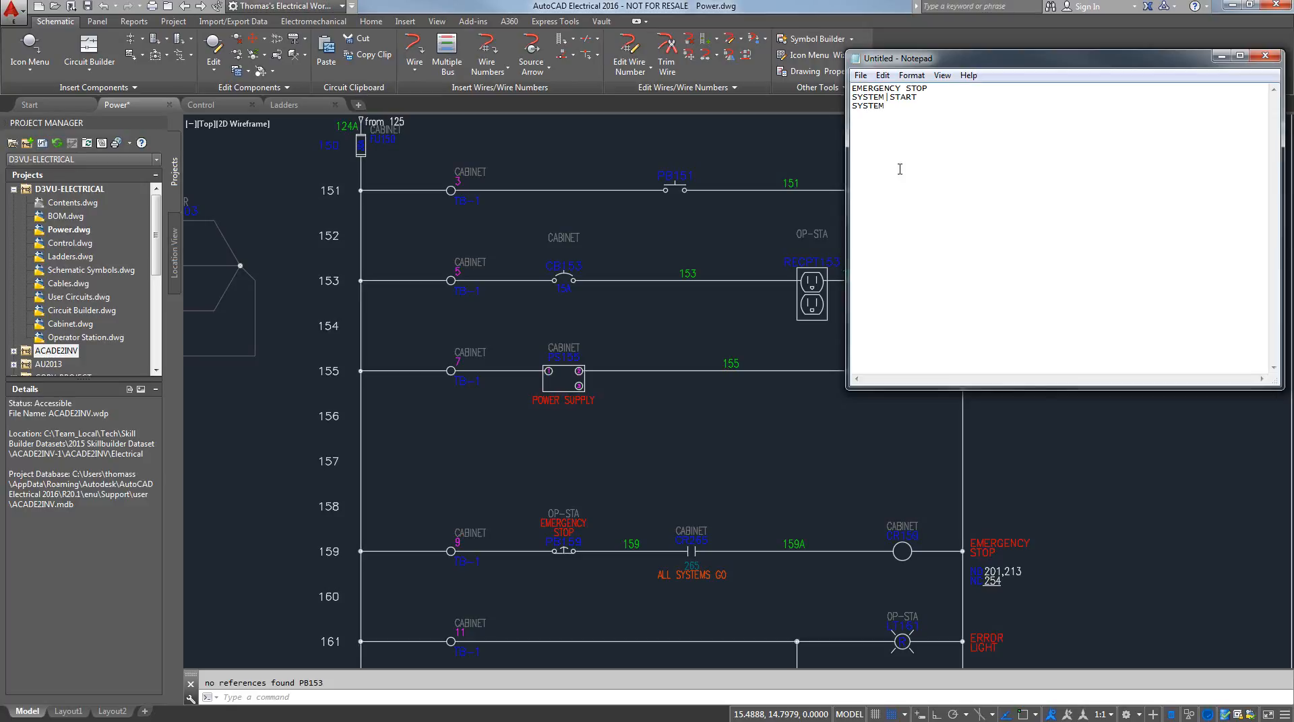
text(|OFF)
Start saving the description list under a new name and browse to the User folder inside AutoCAD Electrical's Support folder
click(882, 76)
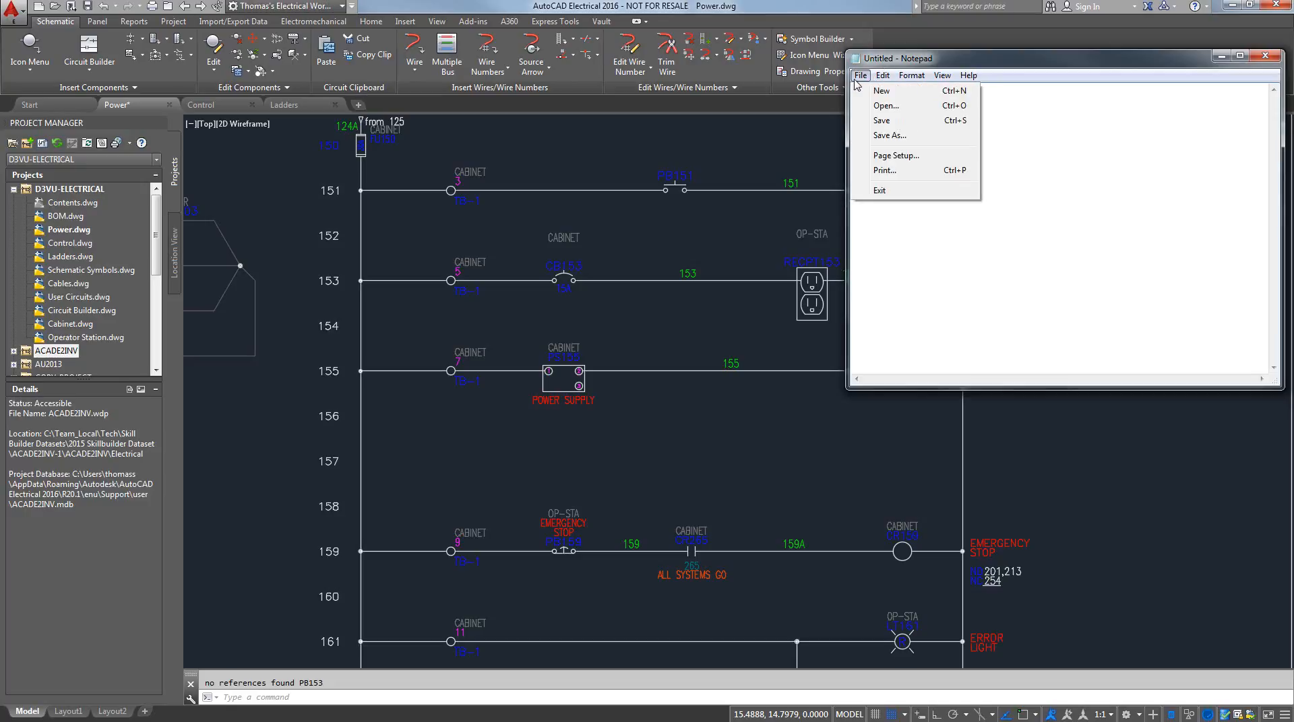
click(874, 135)
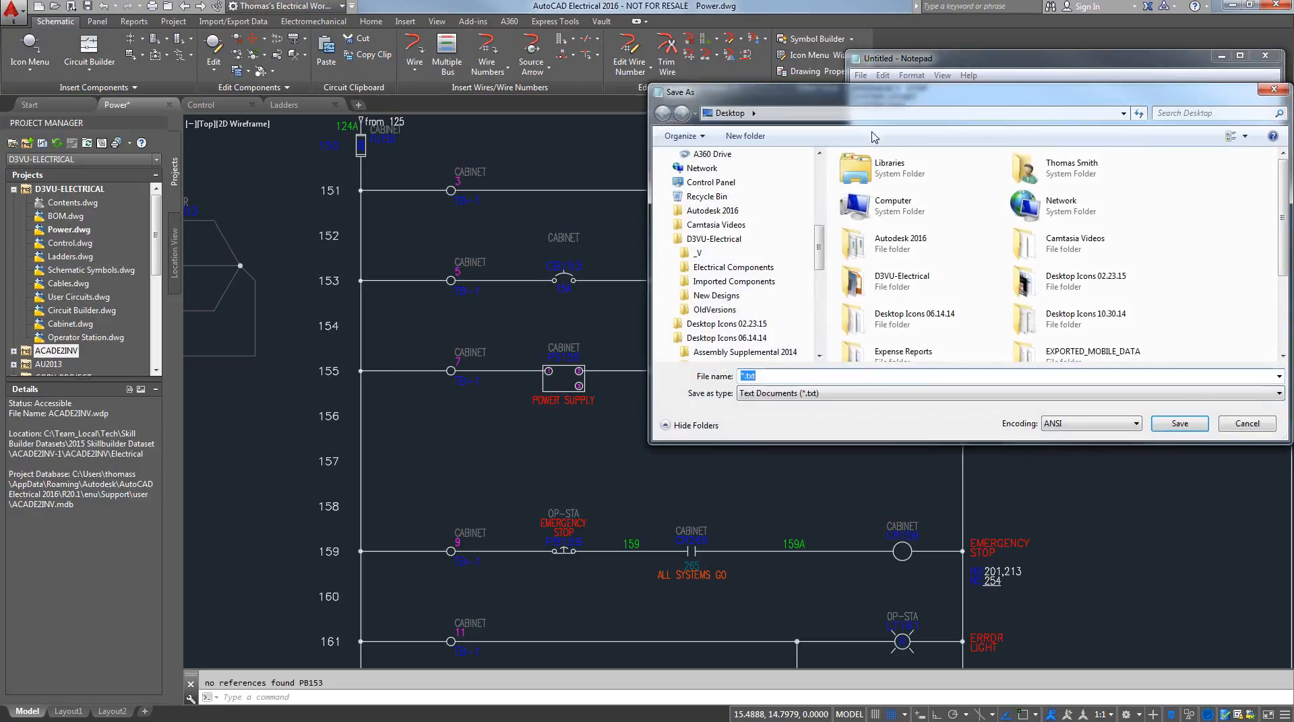
drag(1283, 217, 1273, 290)
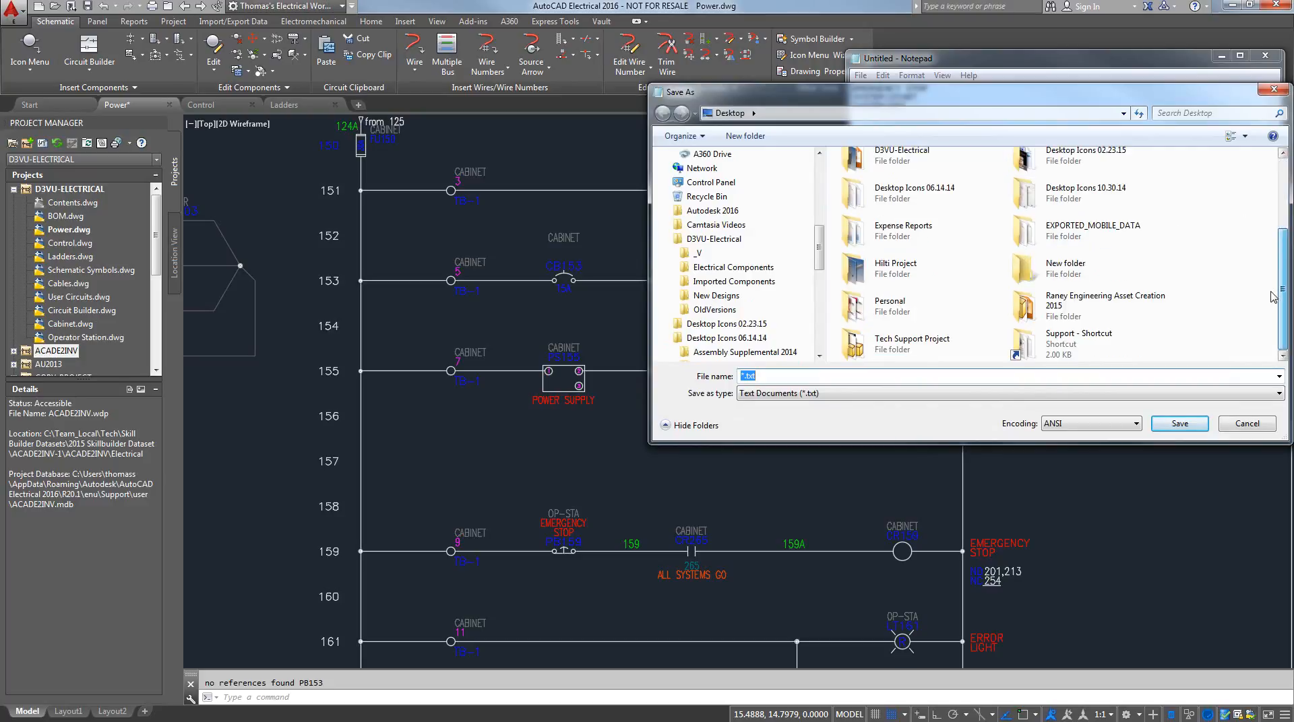
double_click(1025, 342)
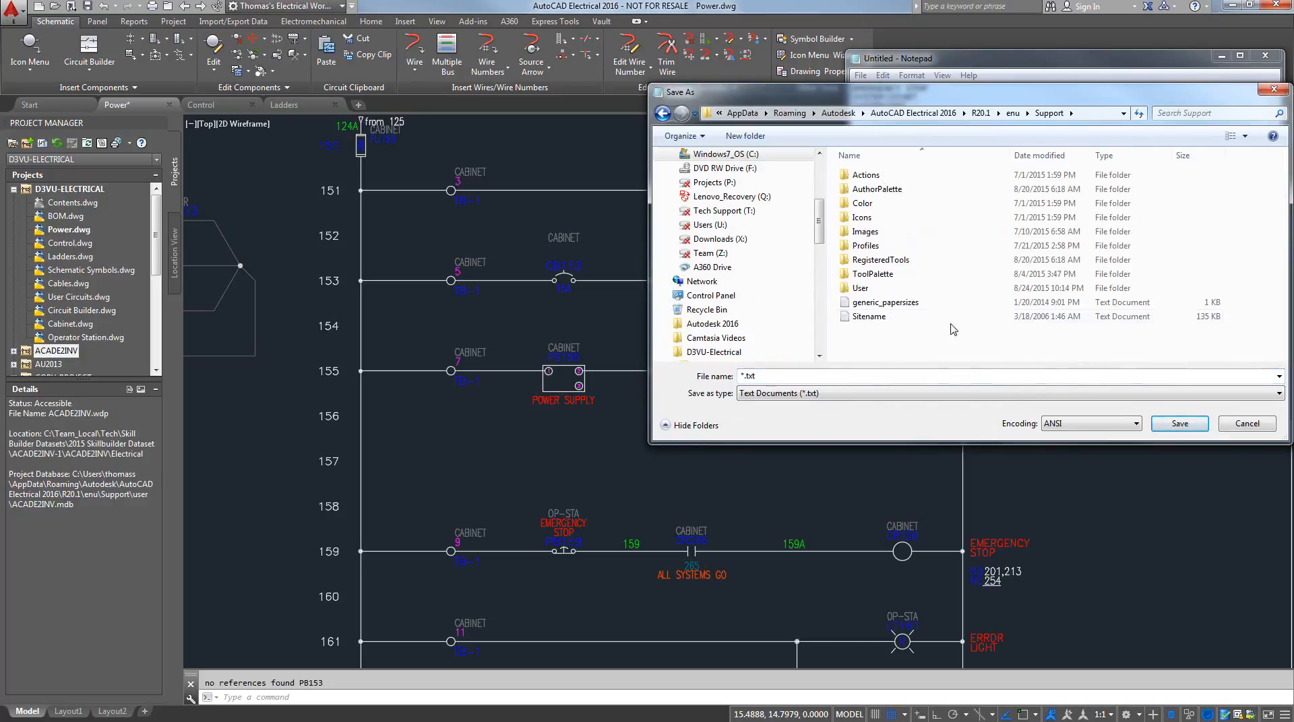
double_click(860, 287)
Save the description list as WD_DESC.WDD using the All Files type, and close the file
click(803, 393)
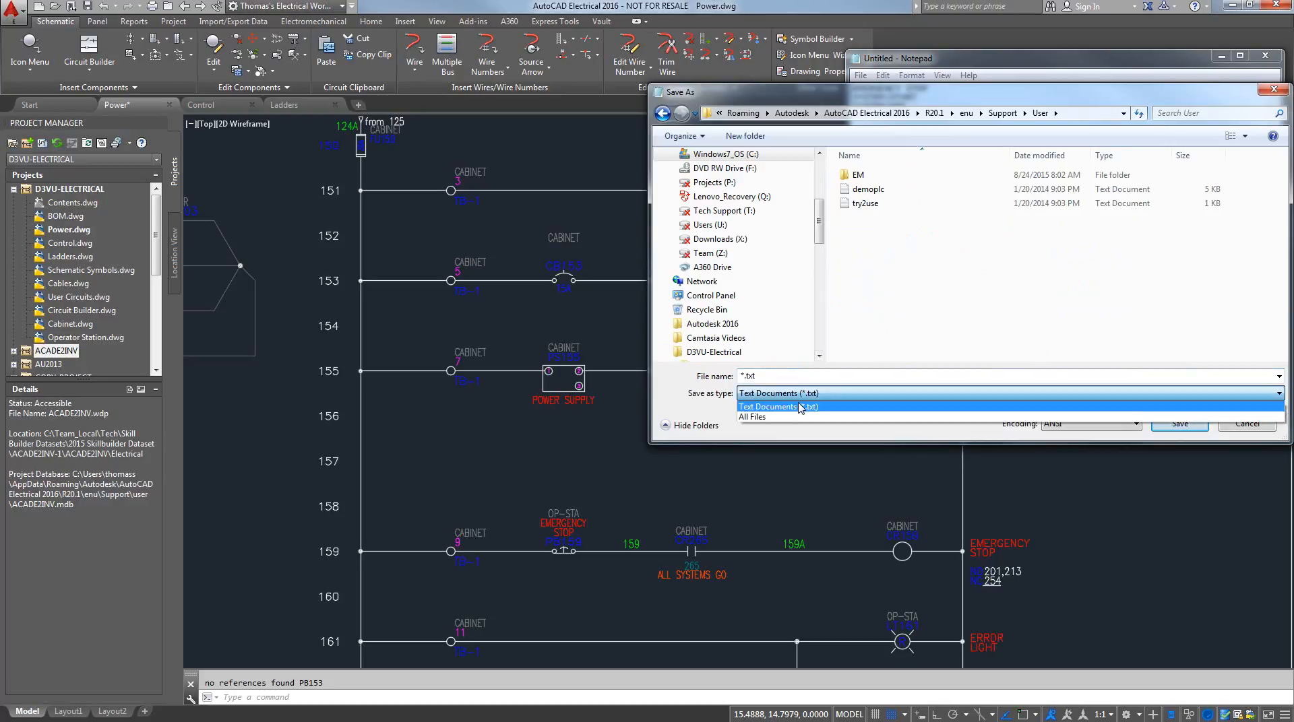
click(788, 409)
click(787, 377)
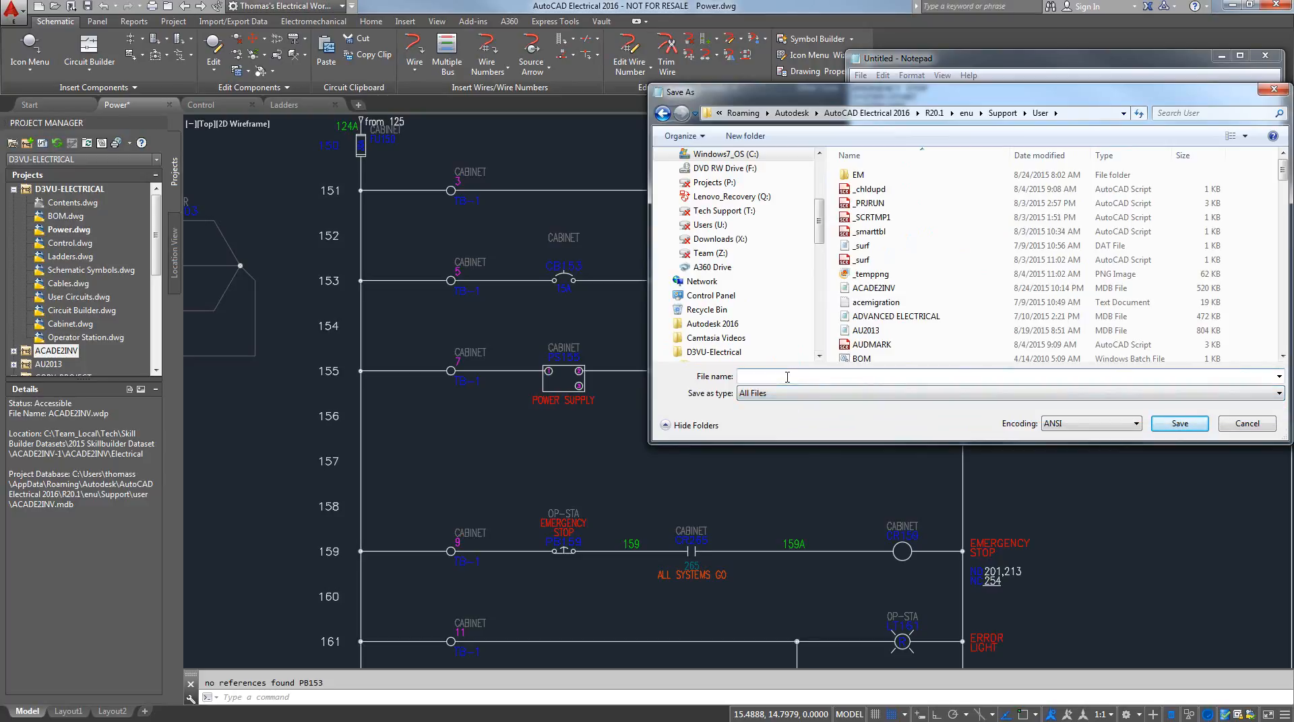
text(WD_)
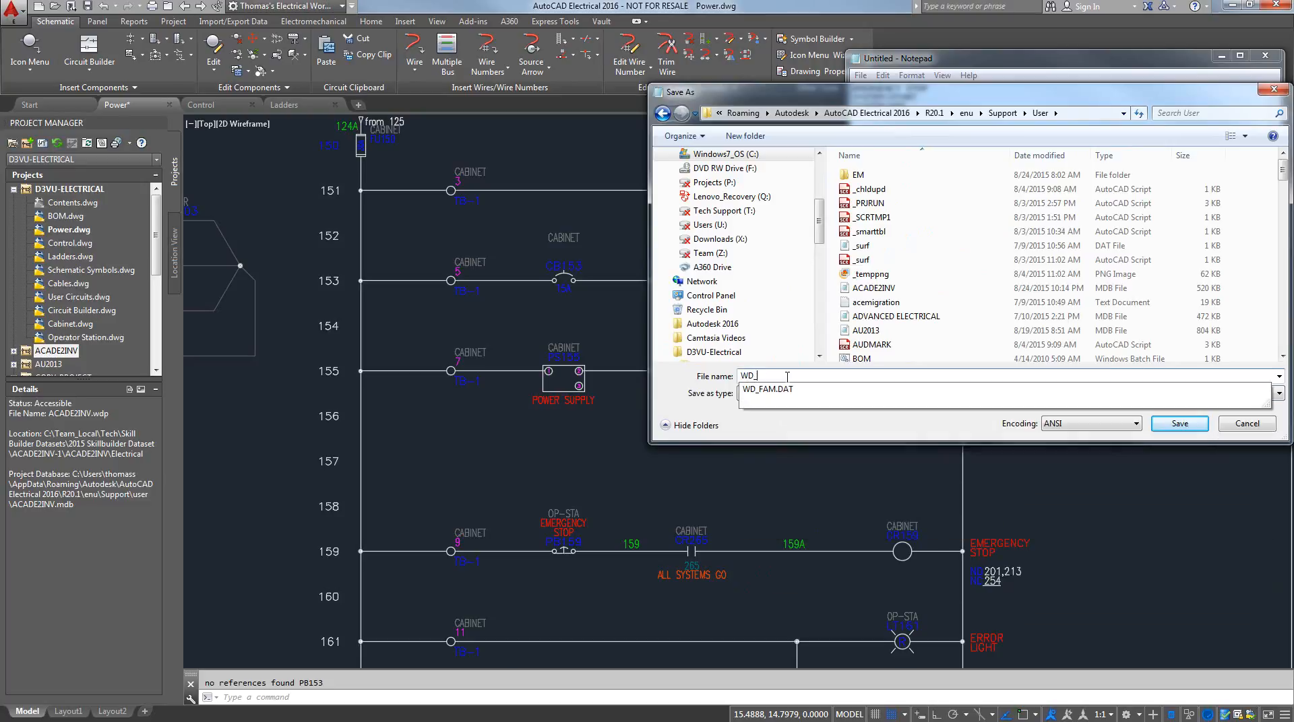
text(DESC)
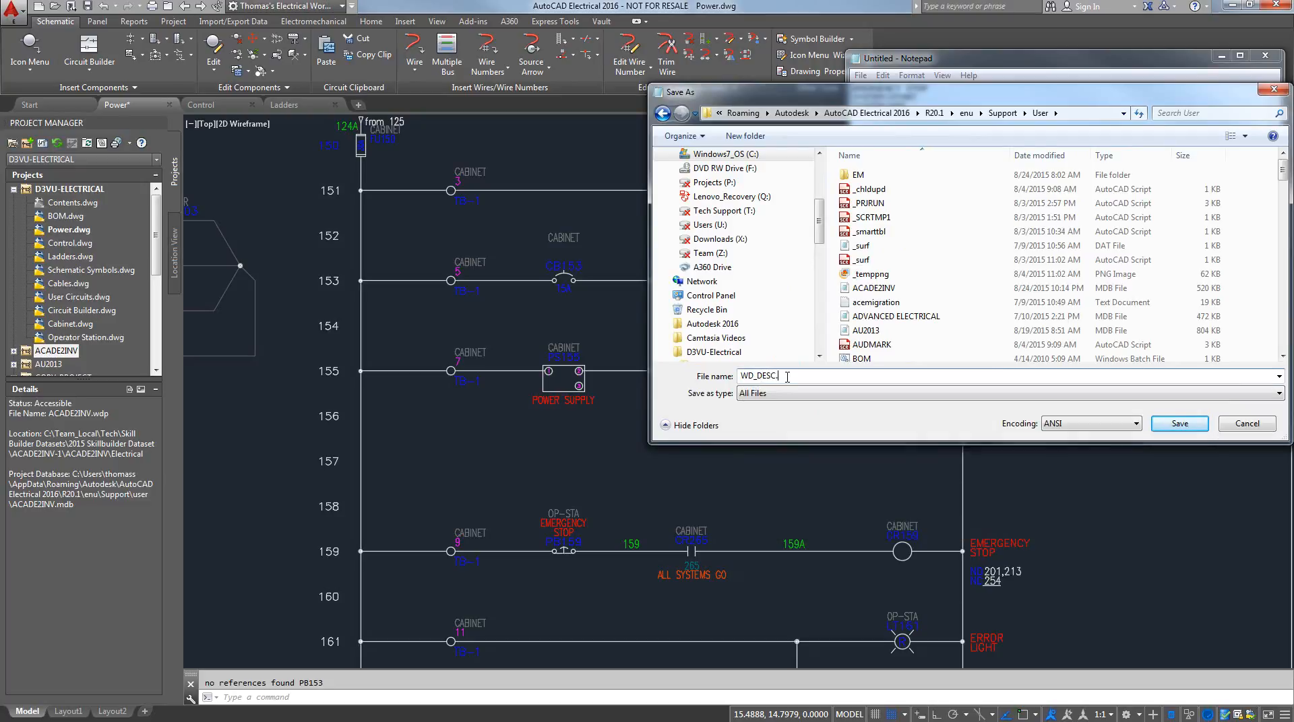
text(.WDD)
click(1179, 423)
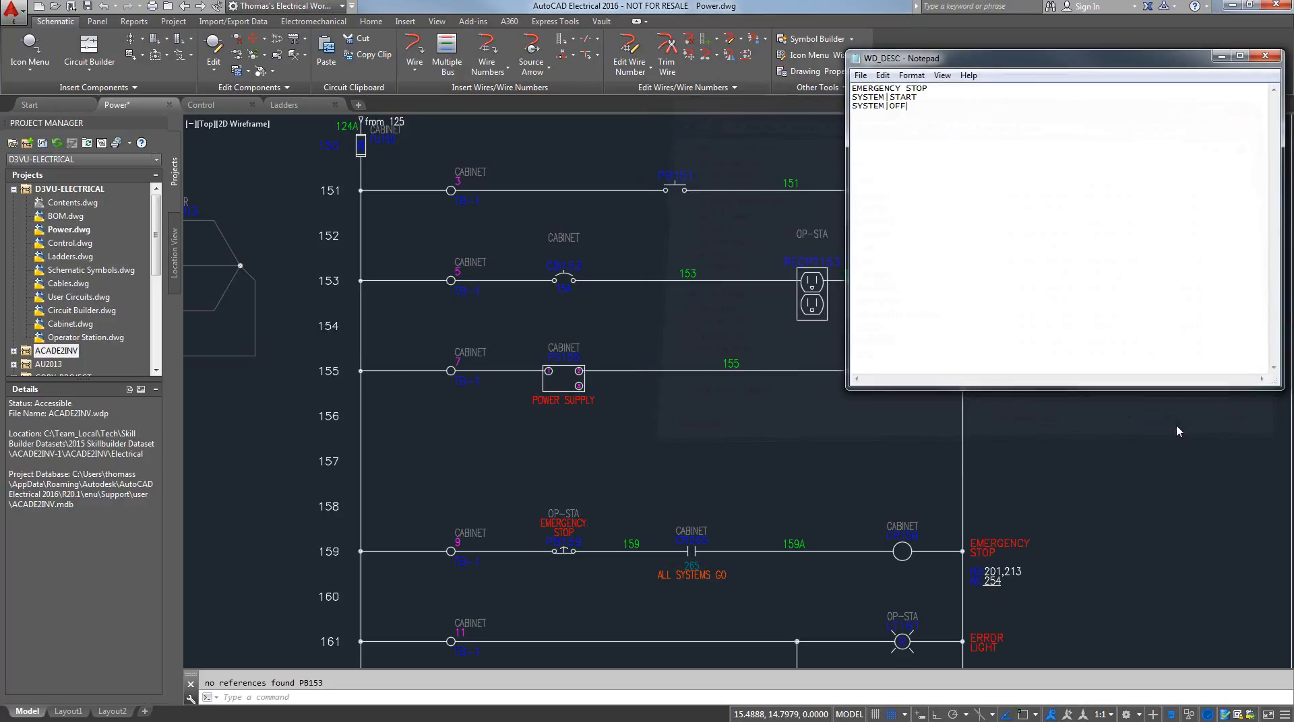
click(1265, 55)
Insert a normally open push button on rung 155 between the power supply and the pilot light
click(30, 45)
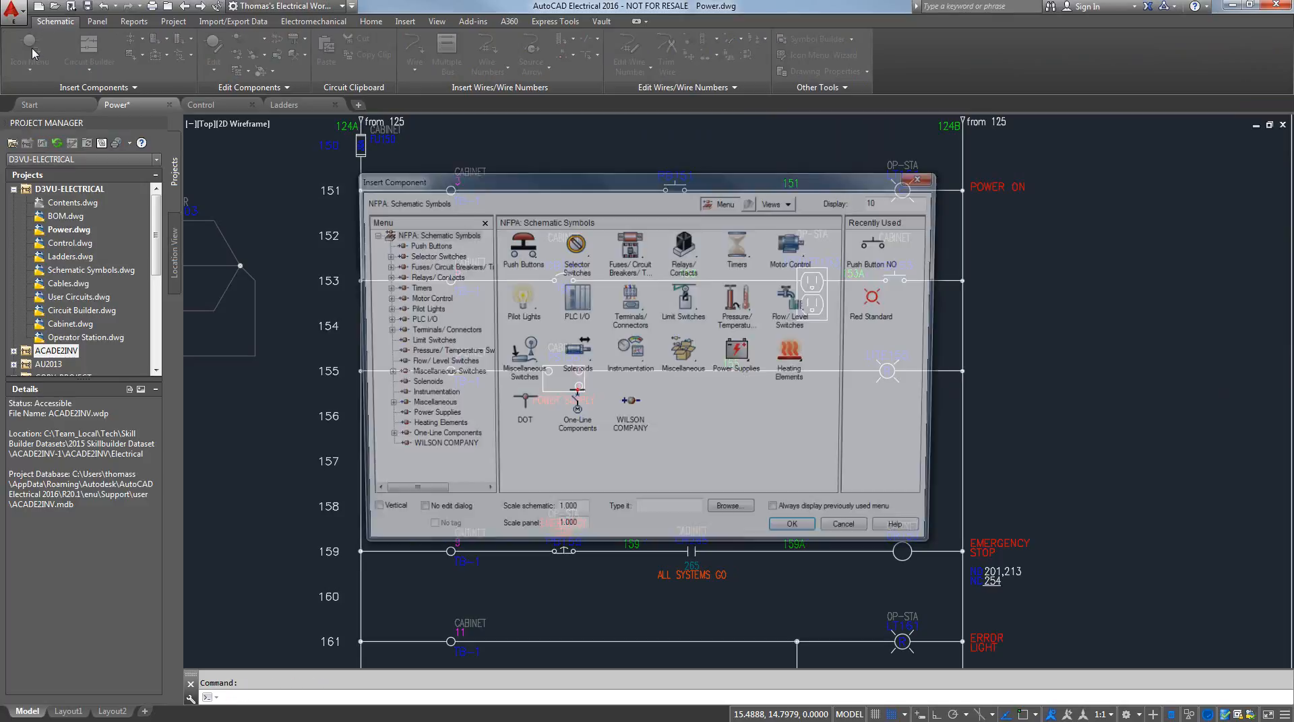
click(880, 266)
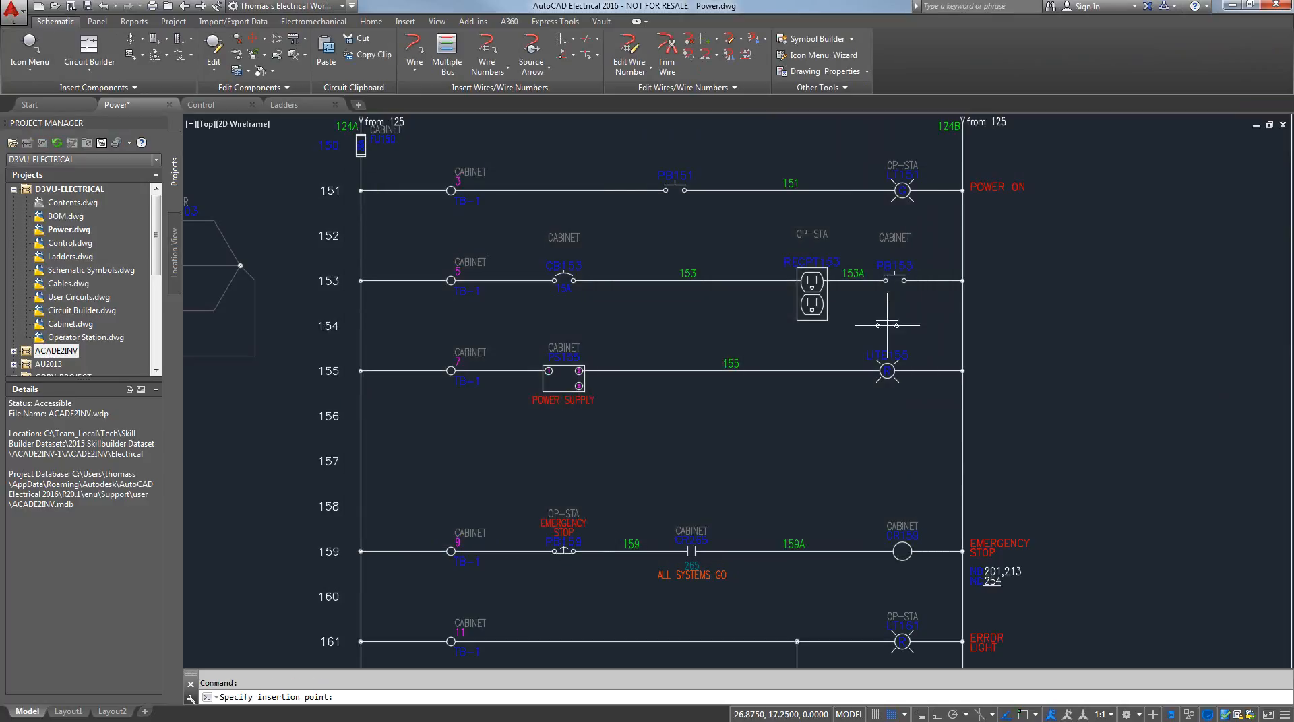
click(730, 370)
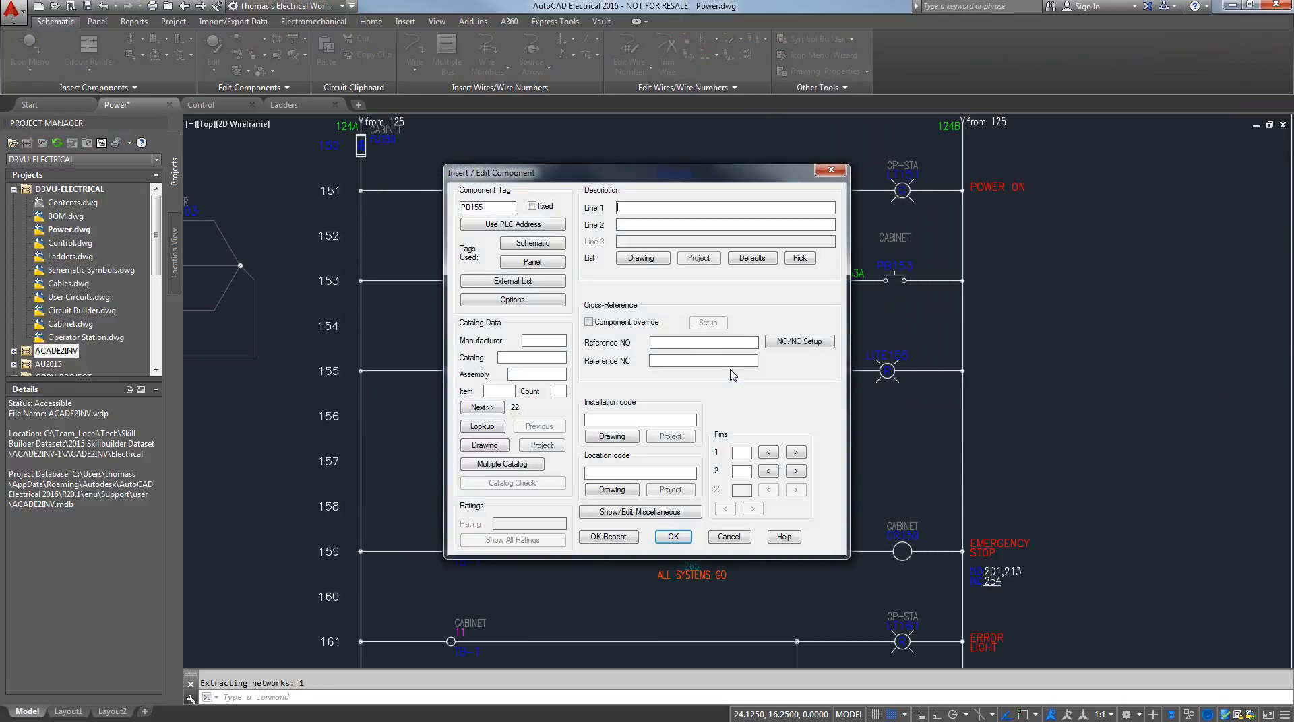
Fill the rung 155 push button's description with EMERGENCY STOP from the default descriptions
click(758, 260)
click(458, 239)
click(750, 496)
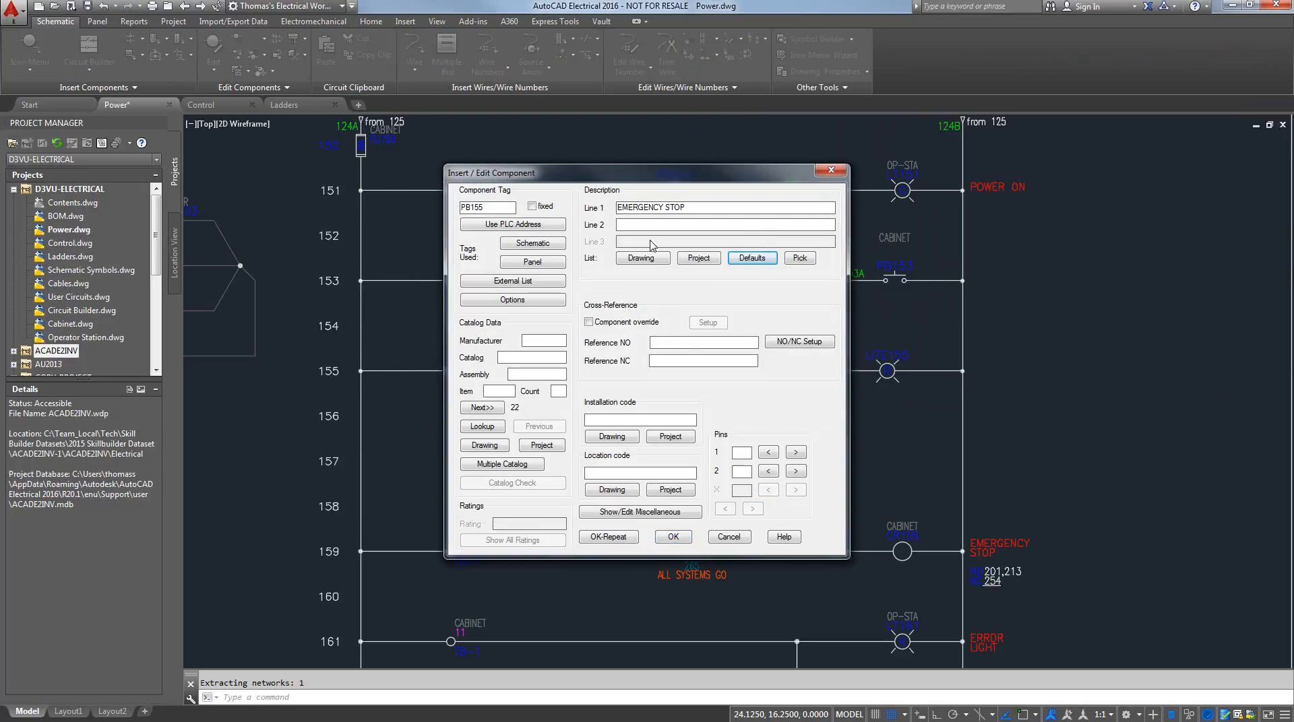
Set the push button's description to SYSTEM and START from the default descriptions, and accept the component
click(752, 260)
click(463, 247)
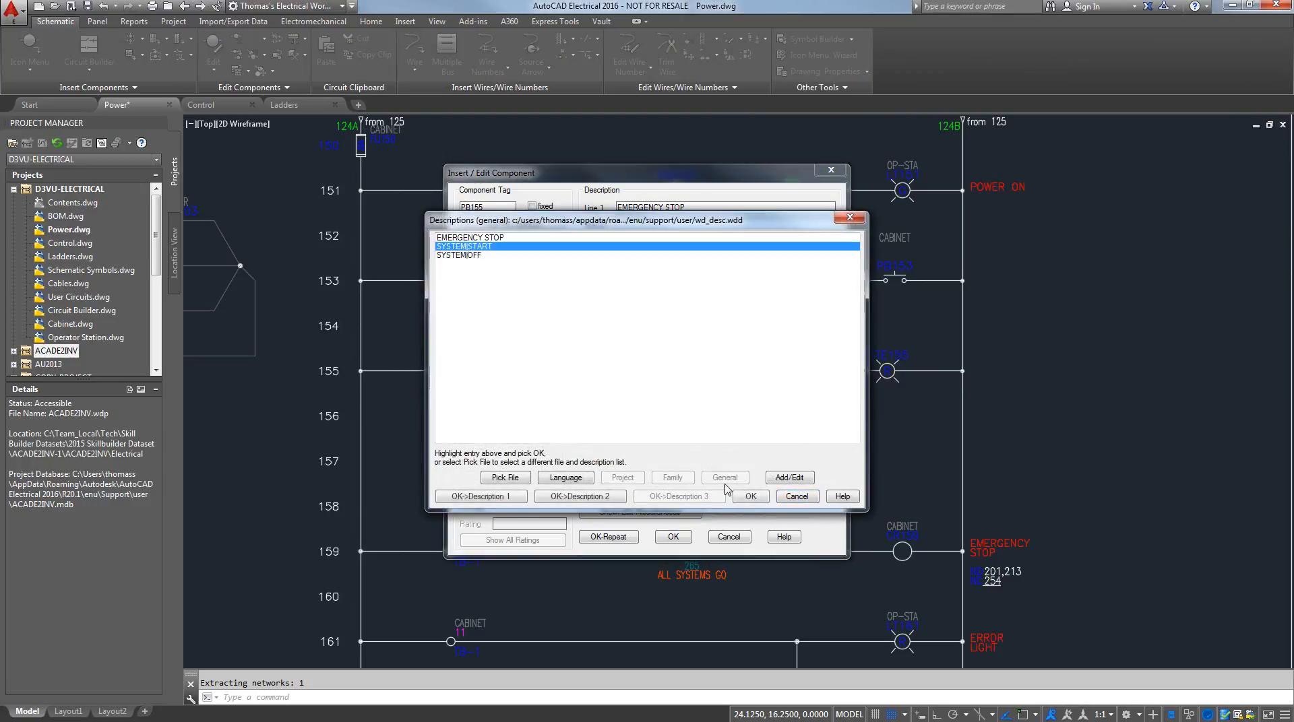
click(749, 496)
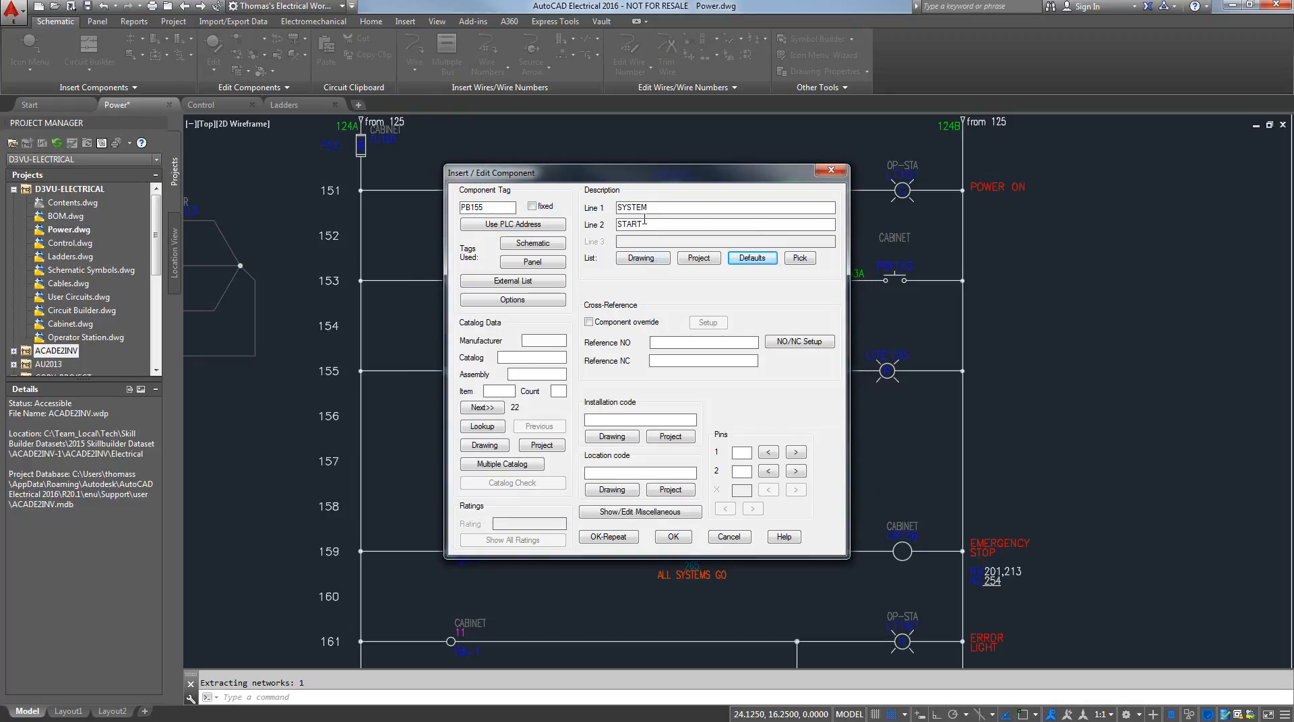
click(673, 536)
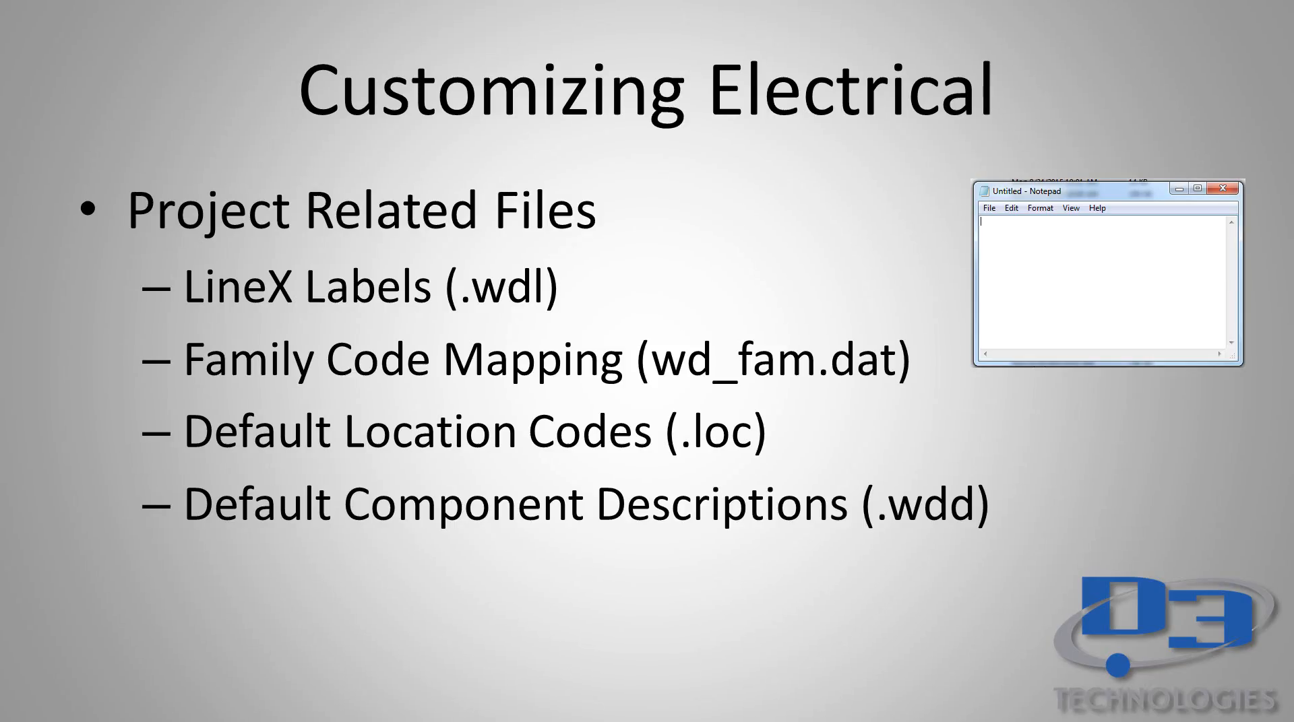
click(861, 307)
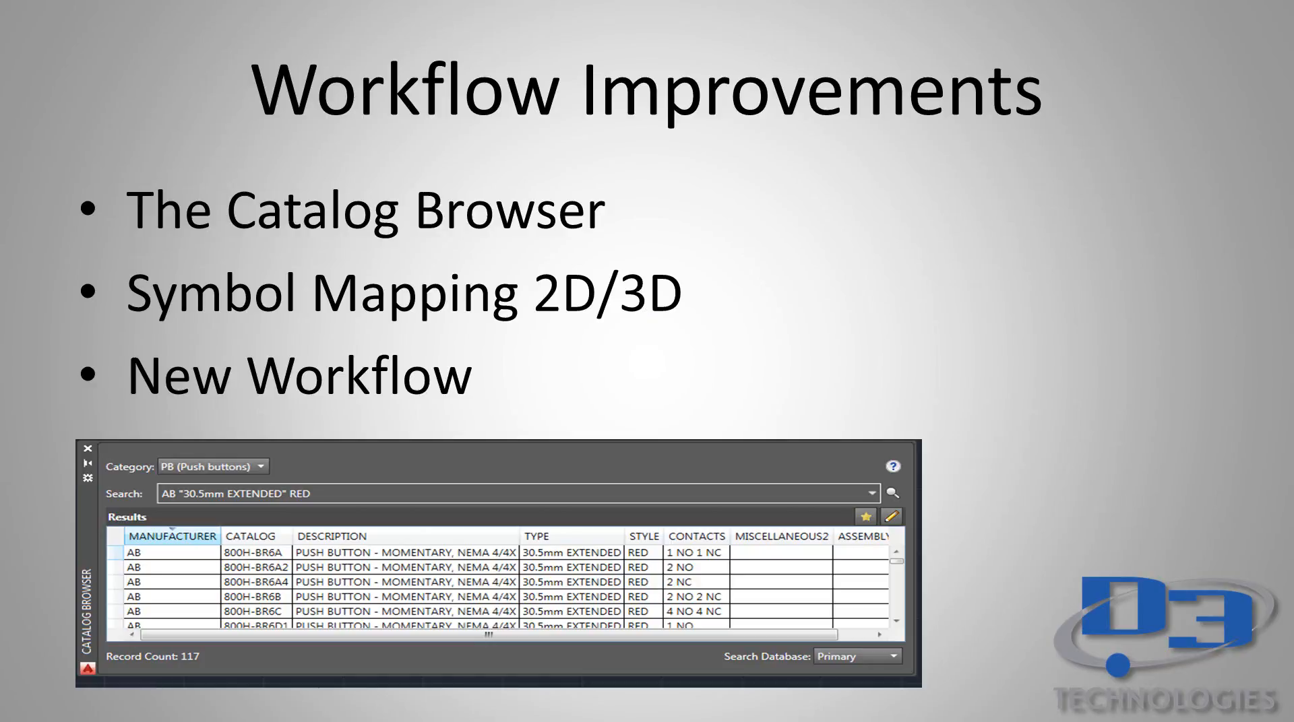
key(alt+Tab)
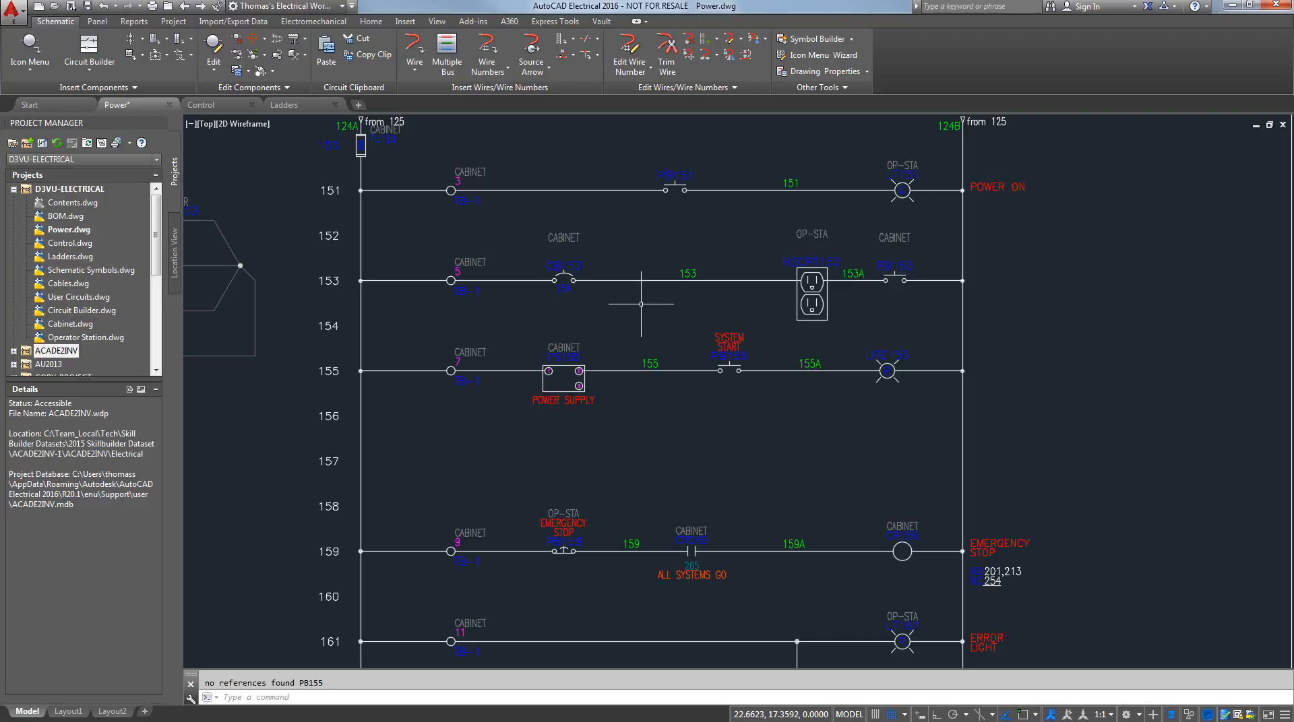
Open the Catalog Browser and search the PB (Push buttons) category for AB
middle_click(648, 304)
middle_click(649, 304)
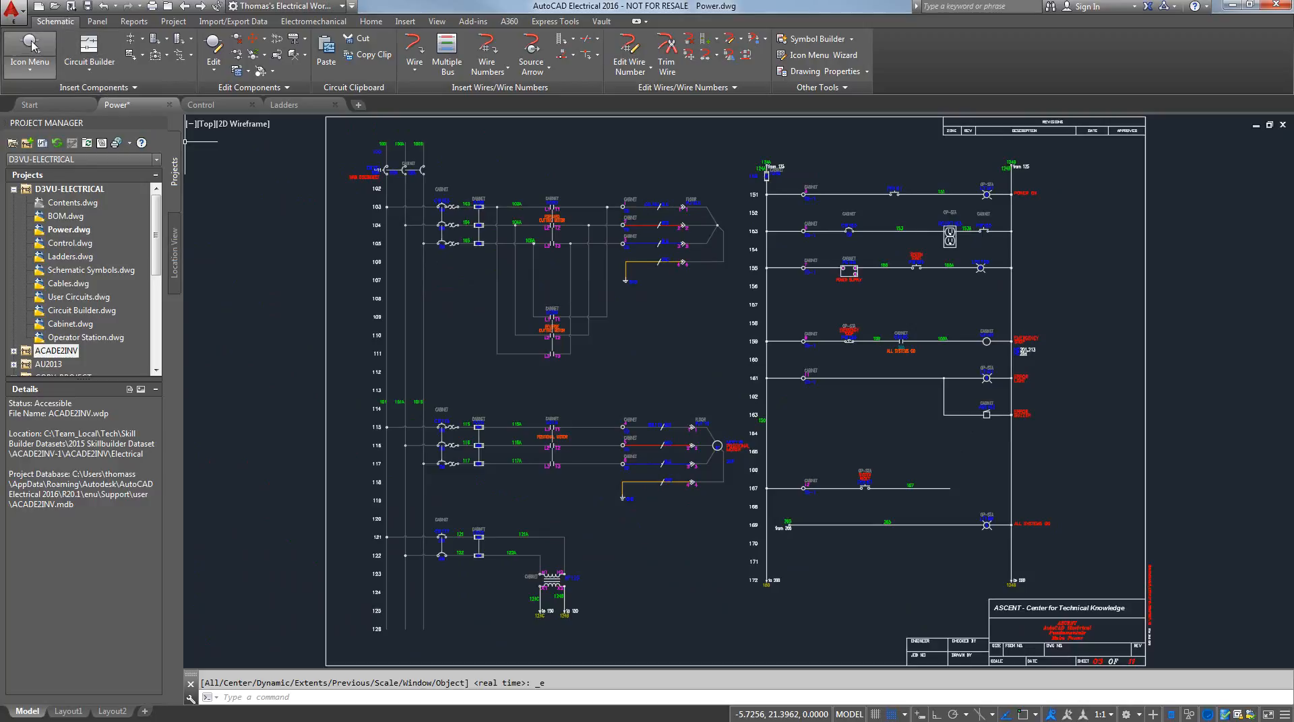
click(25, 77)
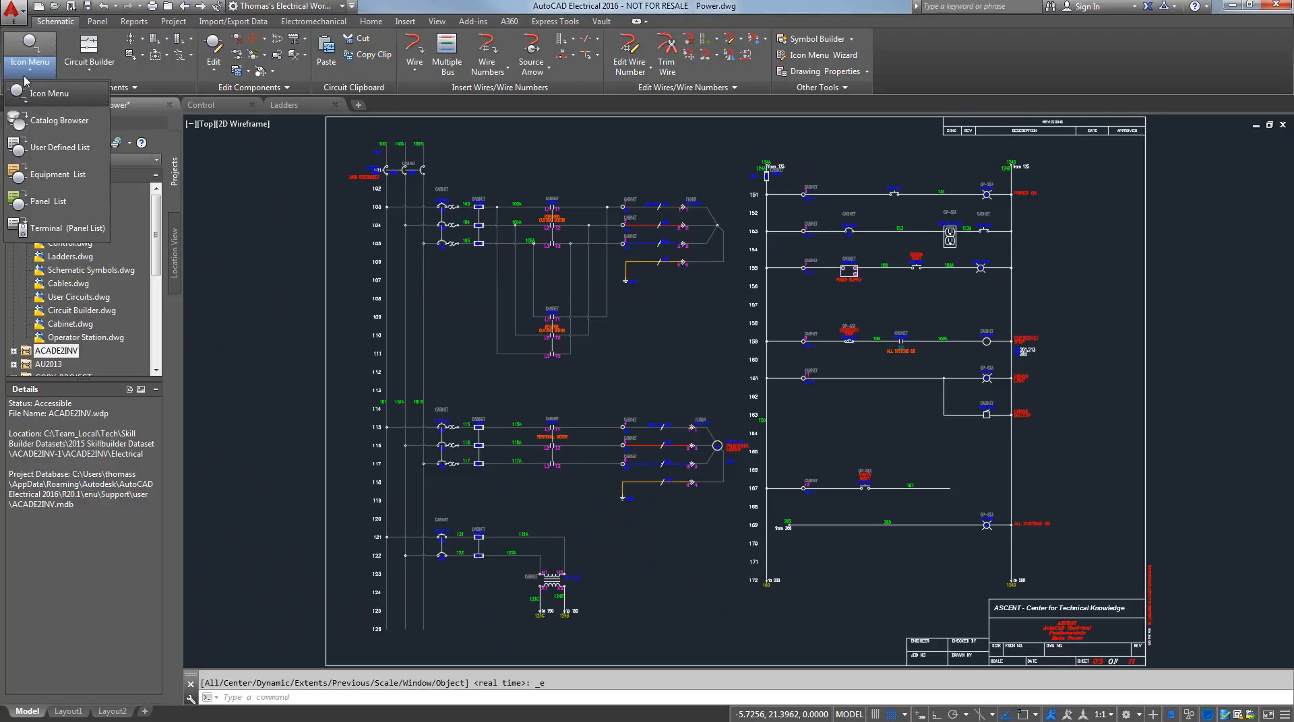
click(59, 127)
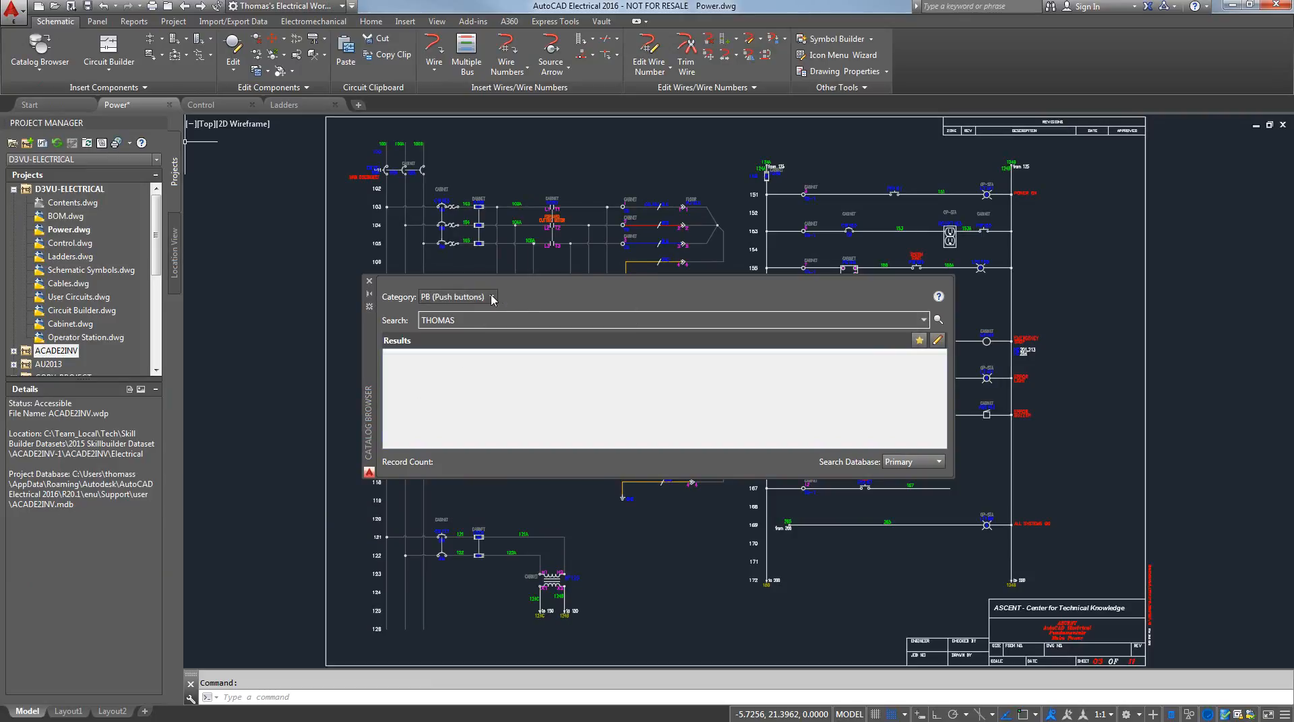
click(493, 299)
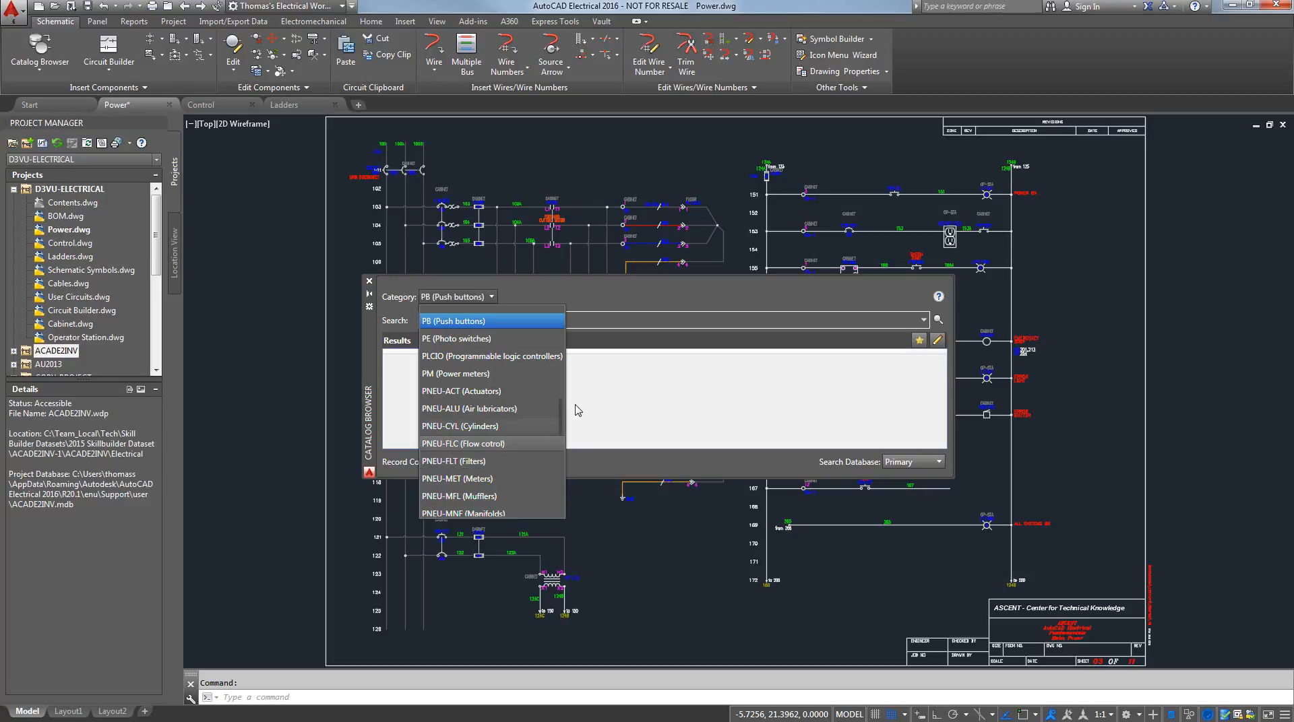
click(587, 327)
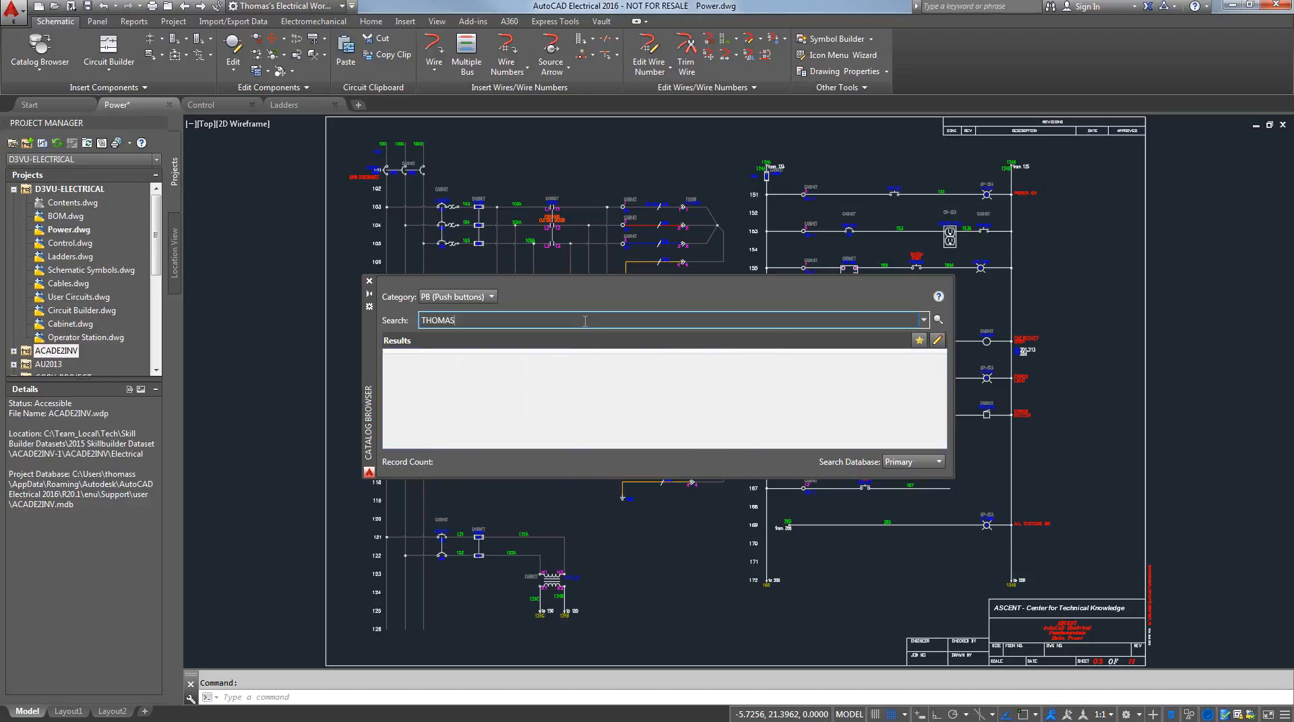
drag(461, 331, 408, 328)
text(AB)
key(Return)
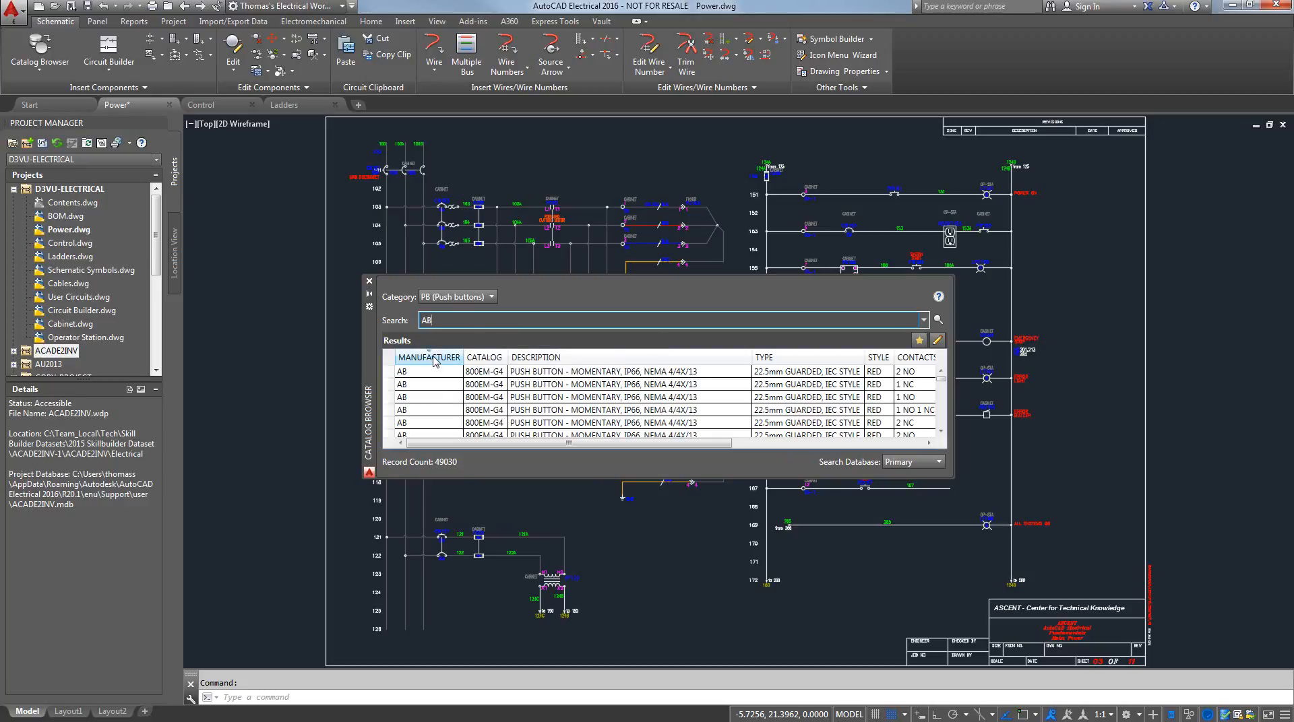
Check the column options for the catalog results, and sort the results by catalog number in descending order
drag(611, 446, 535, 445)
right_click(597, 358)
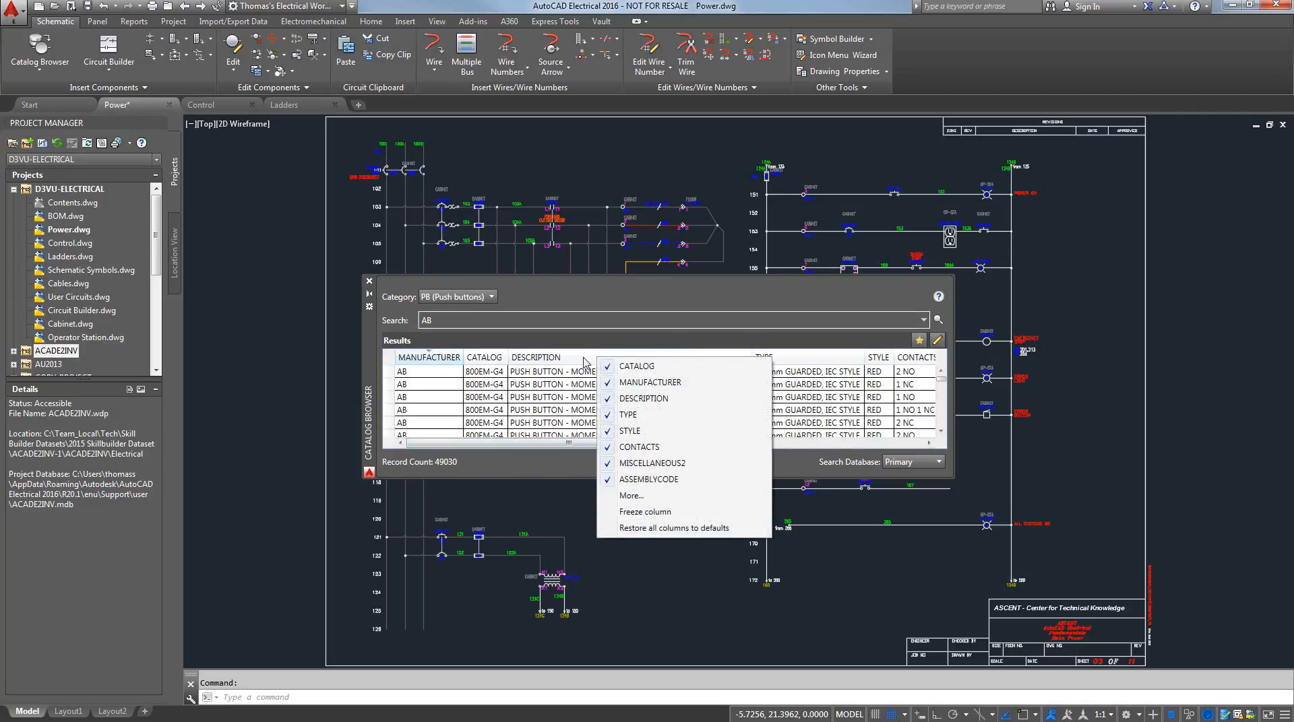
click(450, 357)
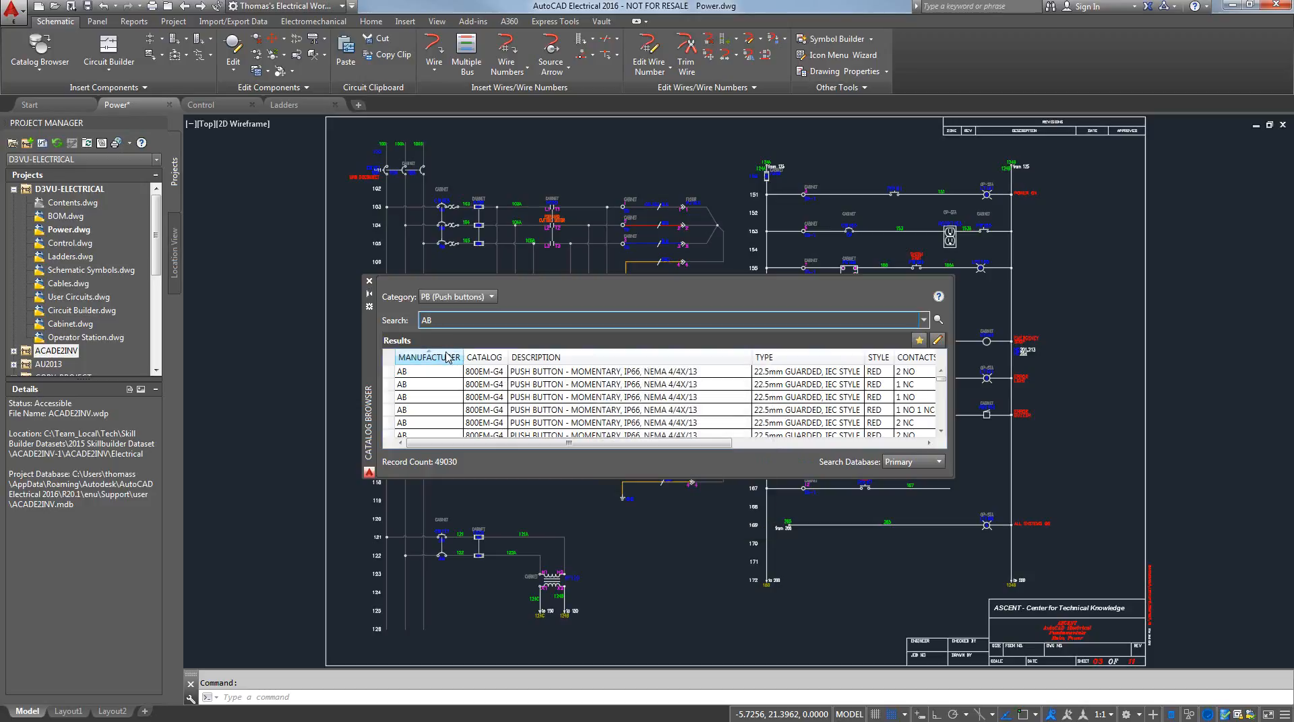
click(481, 362)
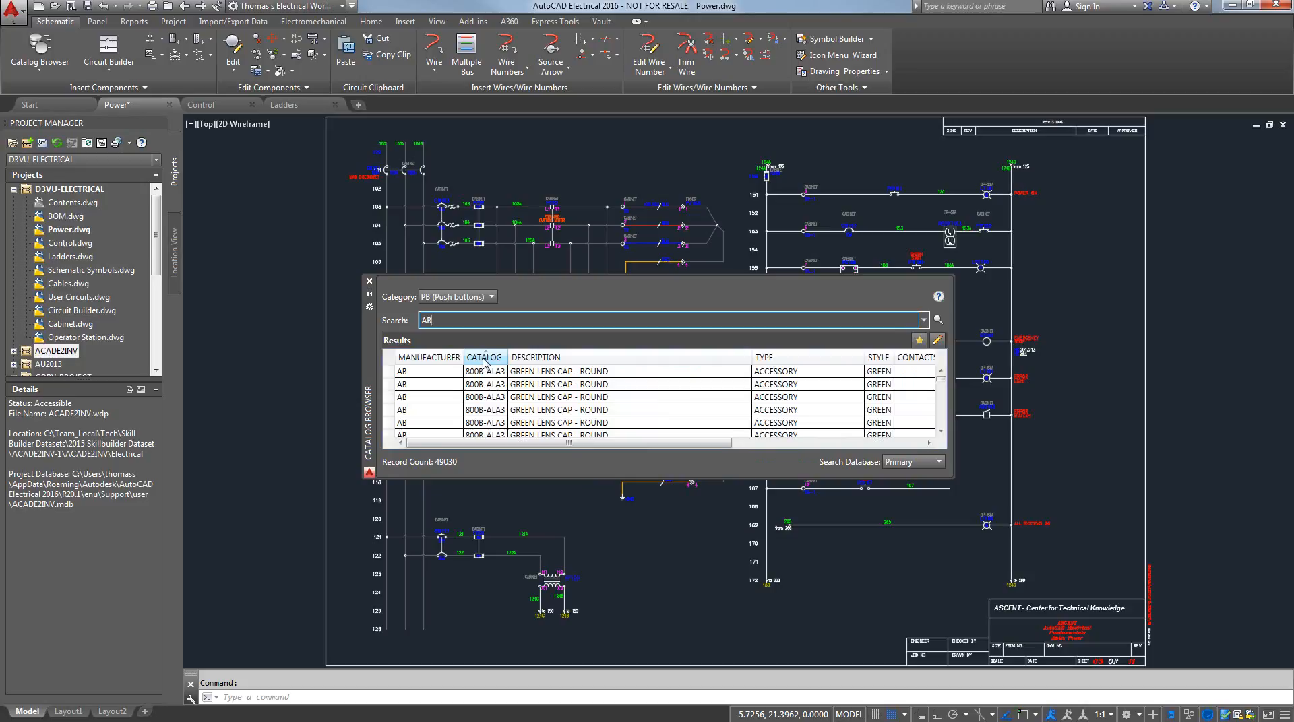
click(484, 362)
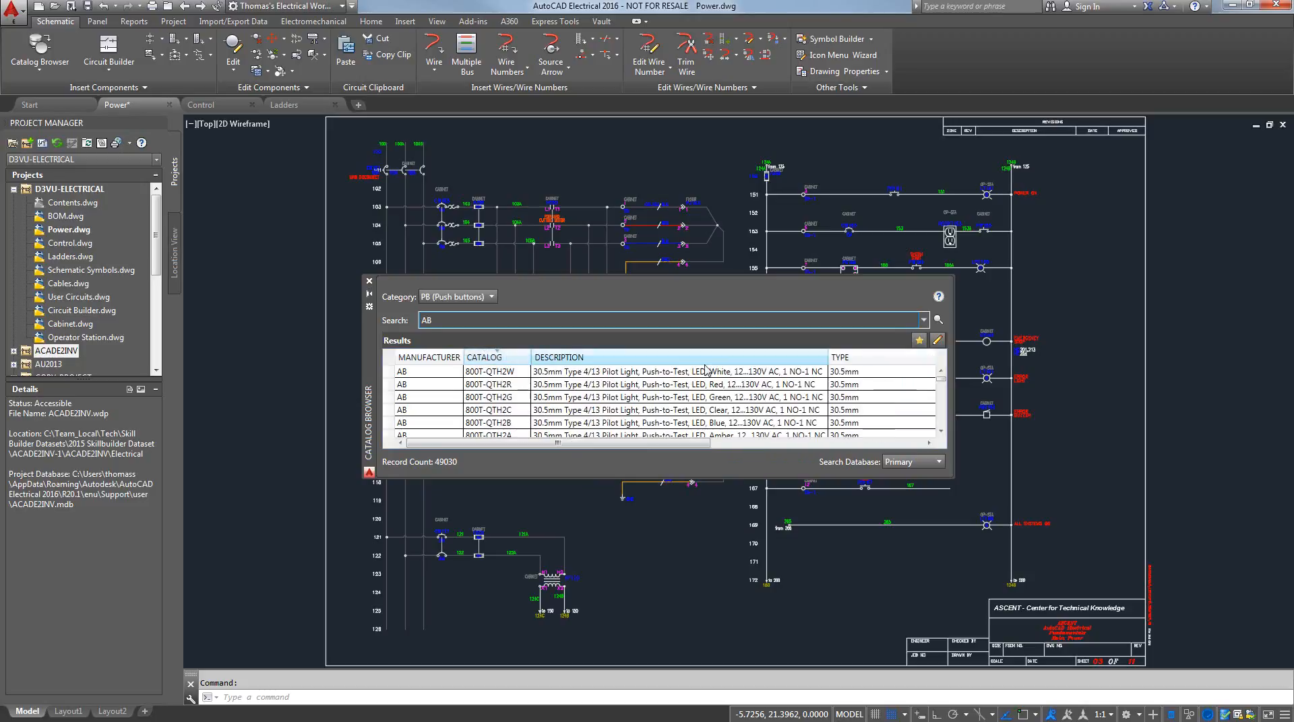
Search the PB (Push buttons) catalog category for THOMAS
double_click(426, 320)
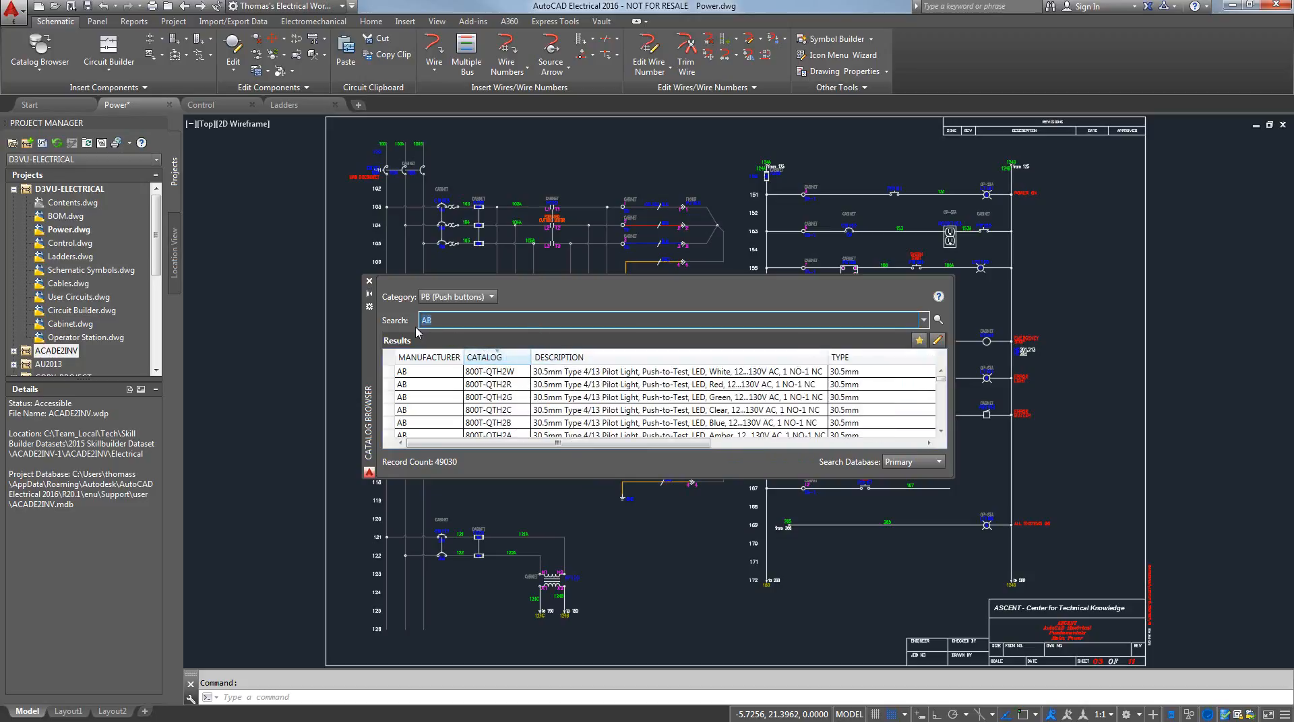
text(THOMAS)
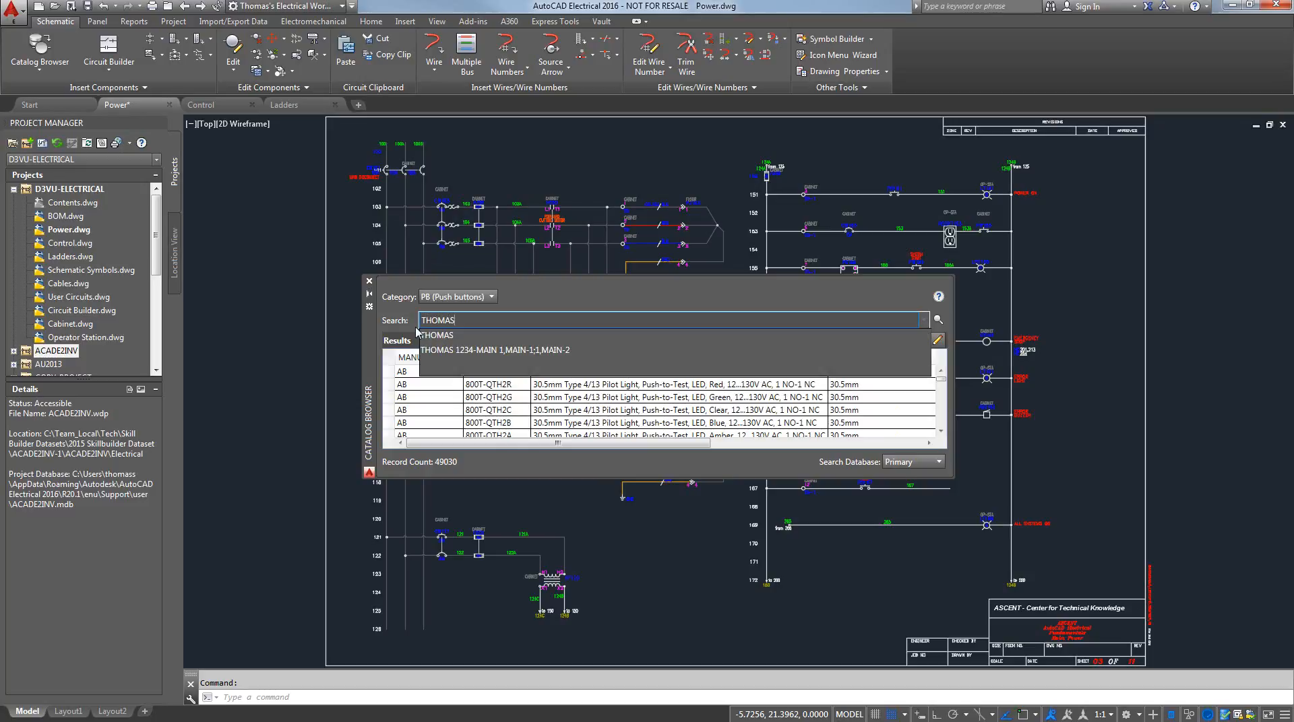
key(Return)
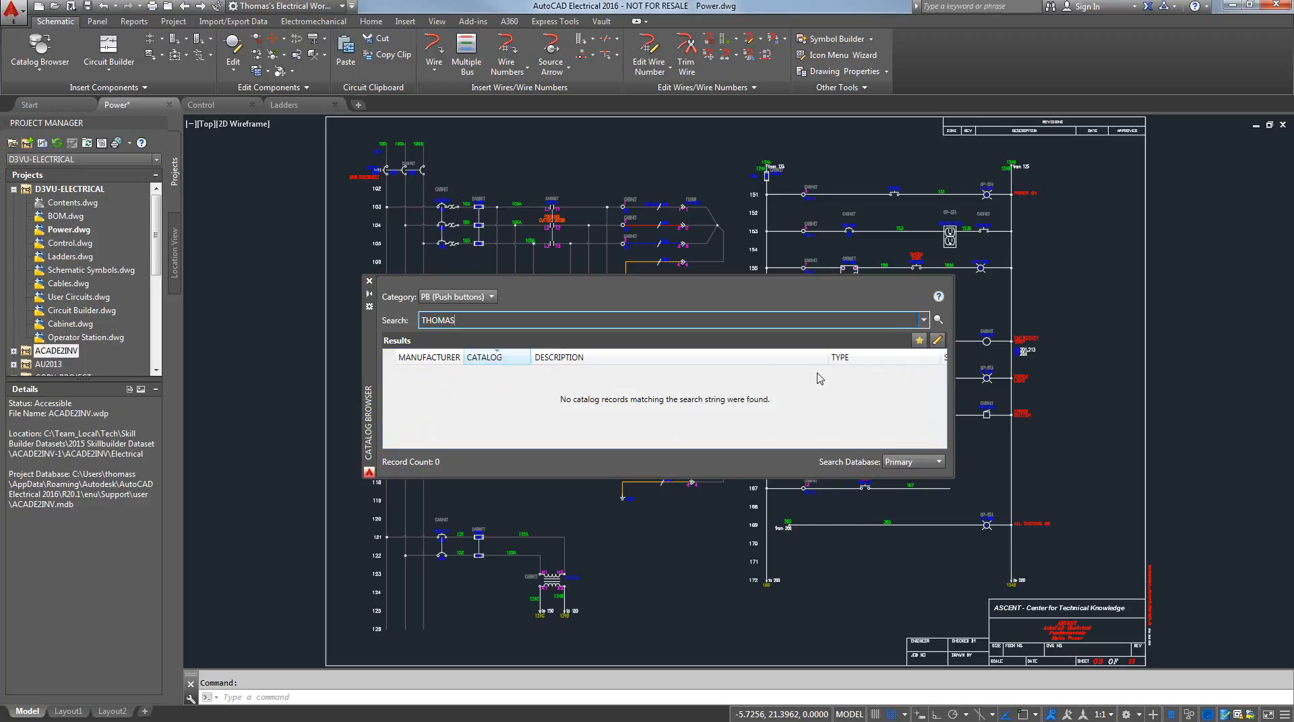
Add a catalog record with catalog 1234, manufacturer THOMAS, description PUSH BUTTON, type TYPE P, style 30 mm and contacts 1 NO 1 NC
click(938, 343)
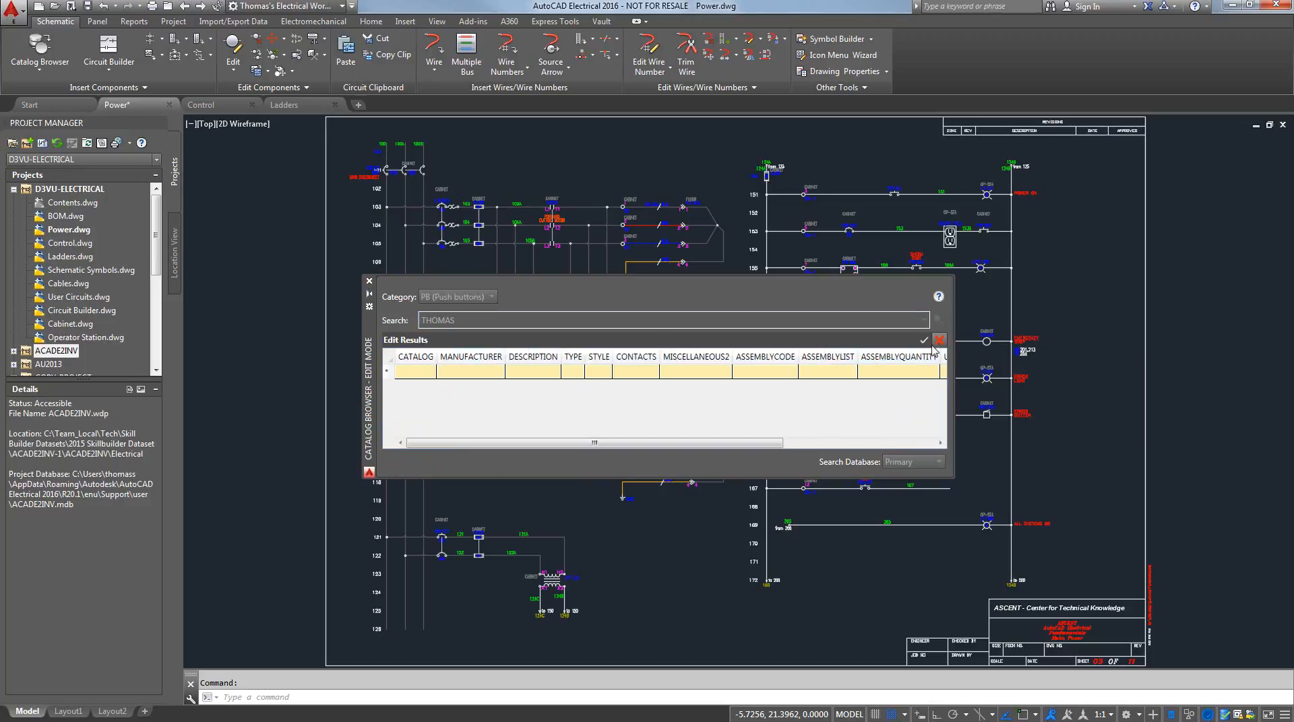
click(413, 372)
text(1234)
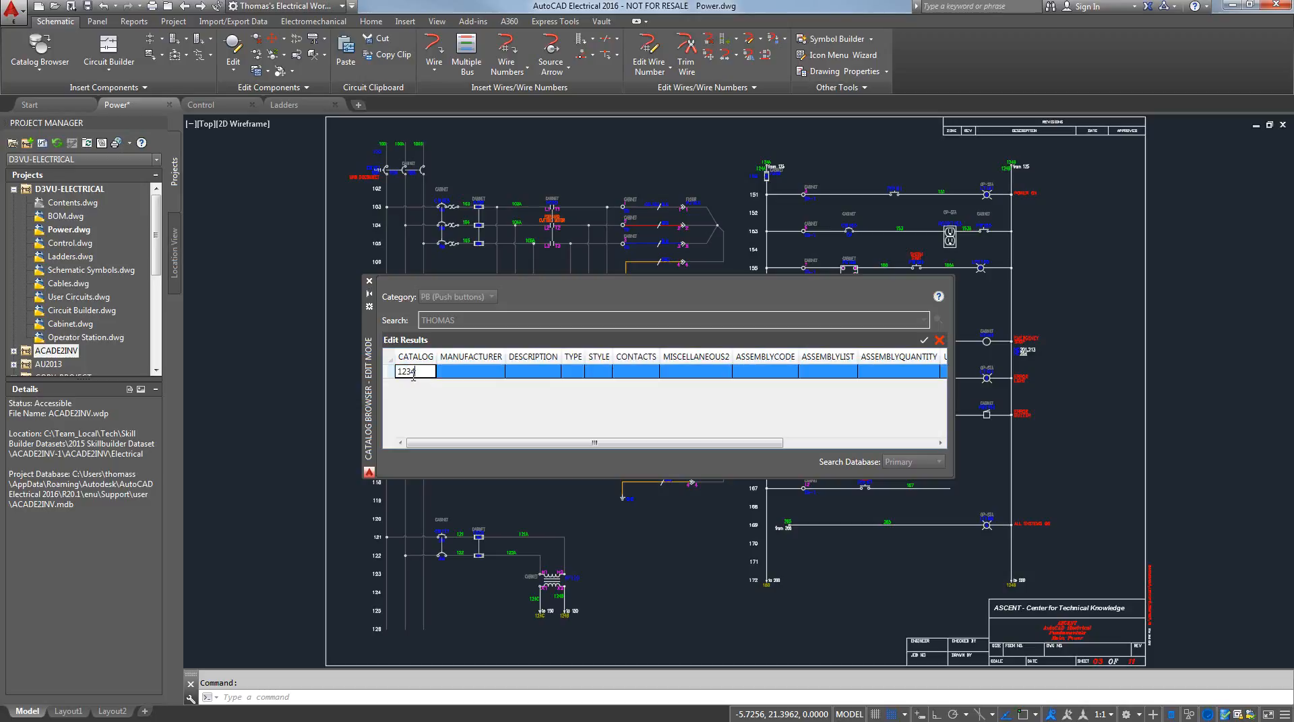
key(Tab)
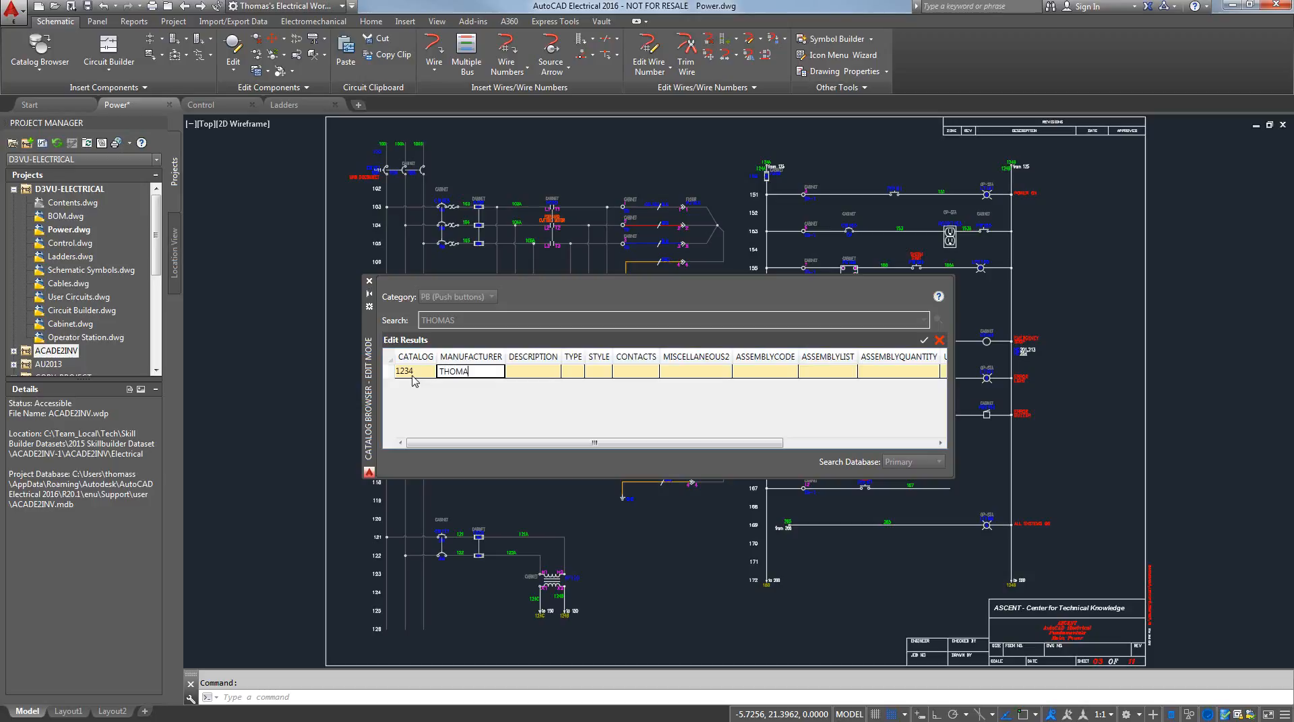
key(Tab)
text(PUSH BUTTON)
key(Tab)
text(TYPE P)
key(Tab)
text(30 mm)
key(Tab)
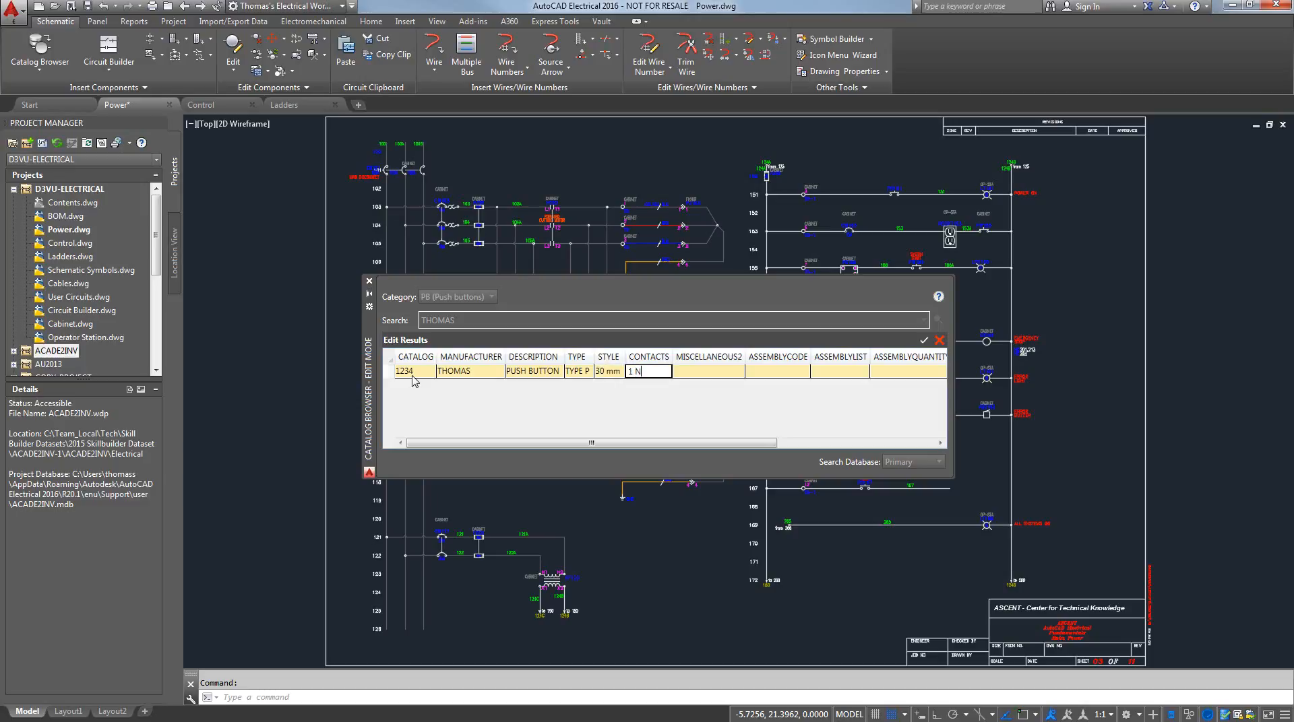
text(1 NO 1 NC)
Assign HPB11 as the new record's 2D symbol by picking an existing push button in the drawing
drag(612, 446, 854, 453)
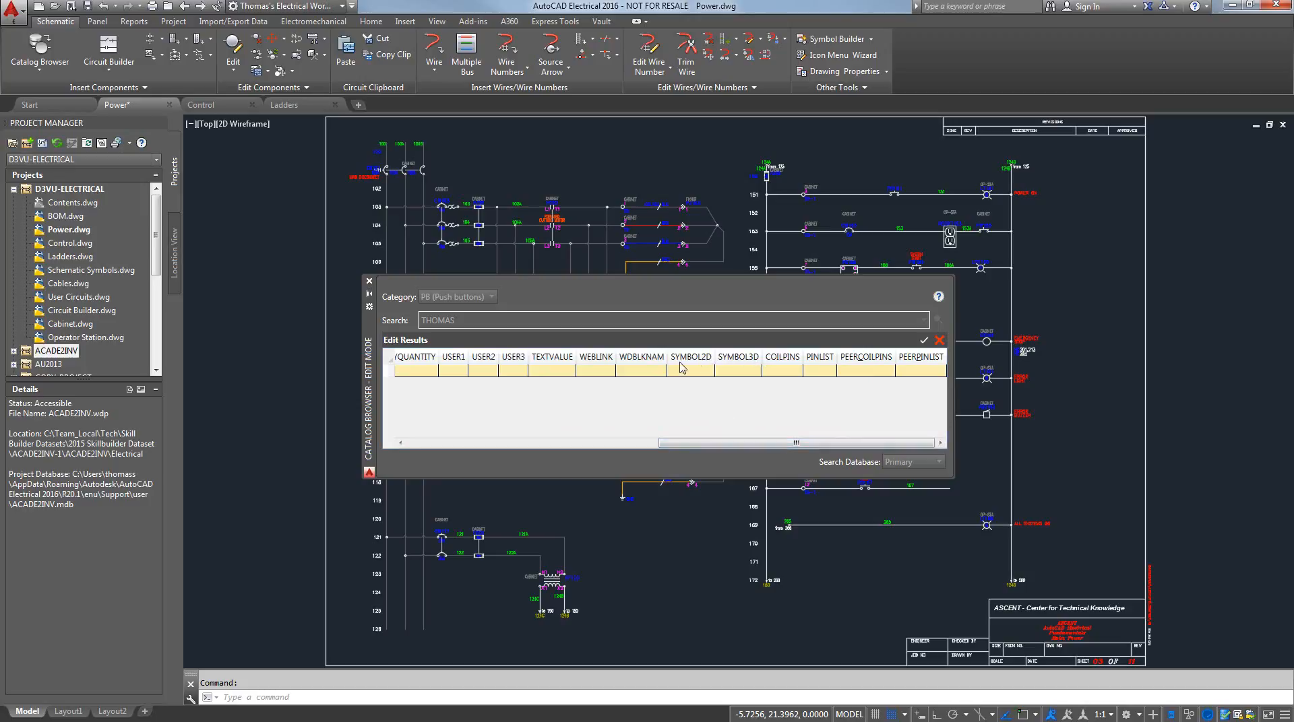
click(691, 375)
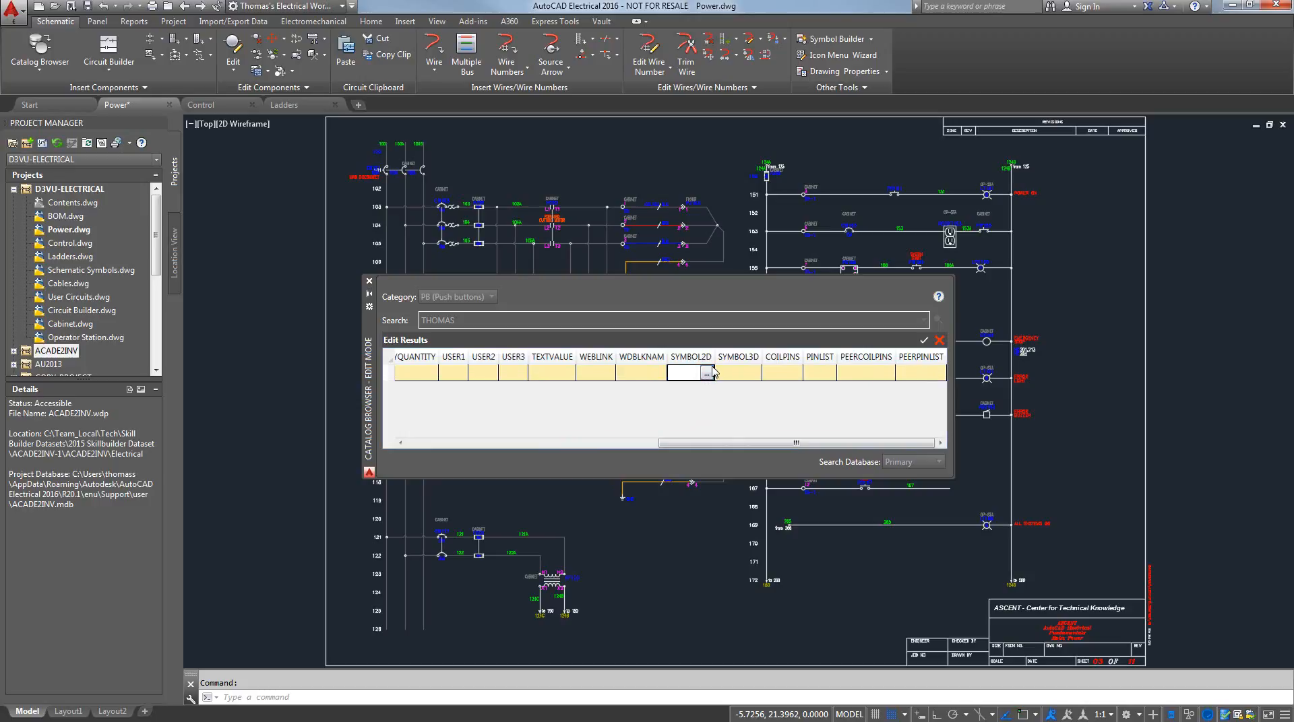
click(706, 374)
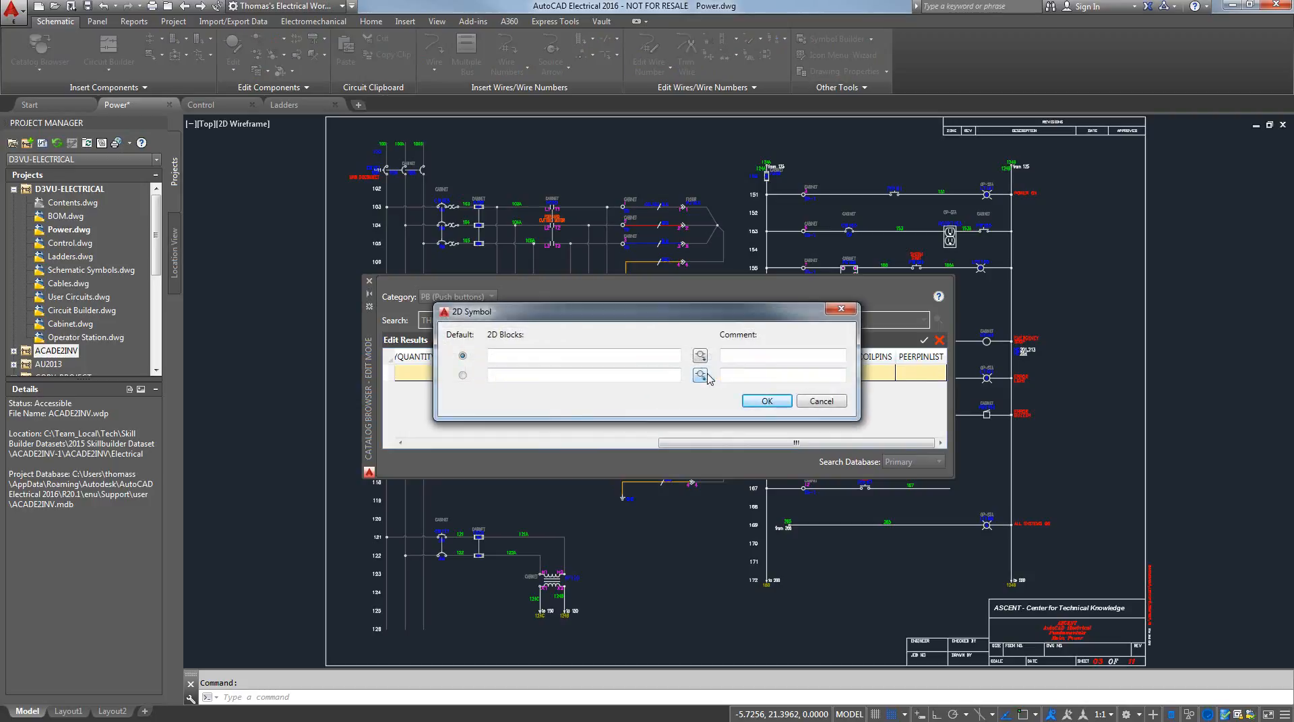
click(552, 357)
click(700, 357)
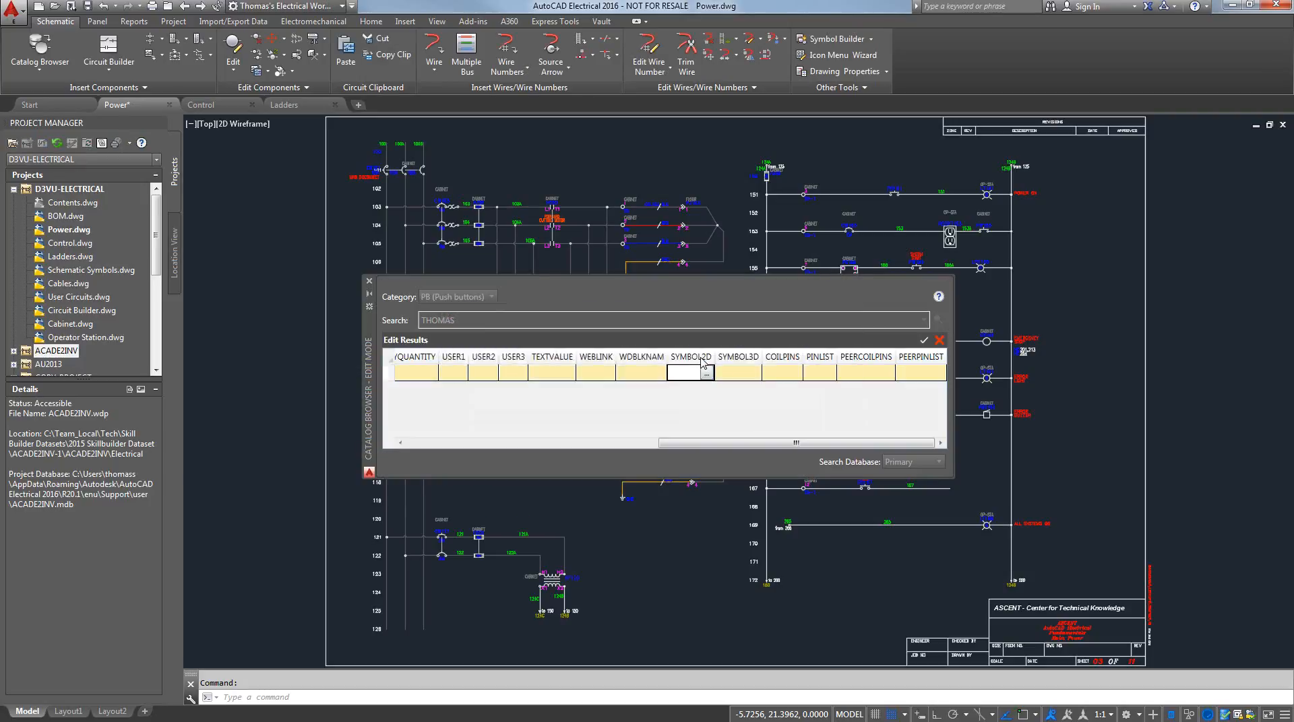
click(881, 246)
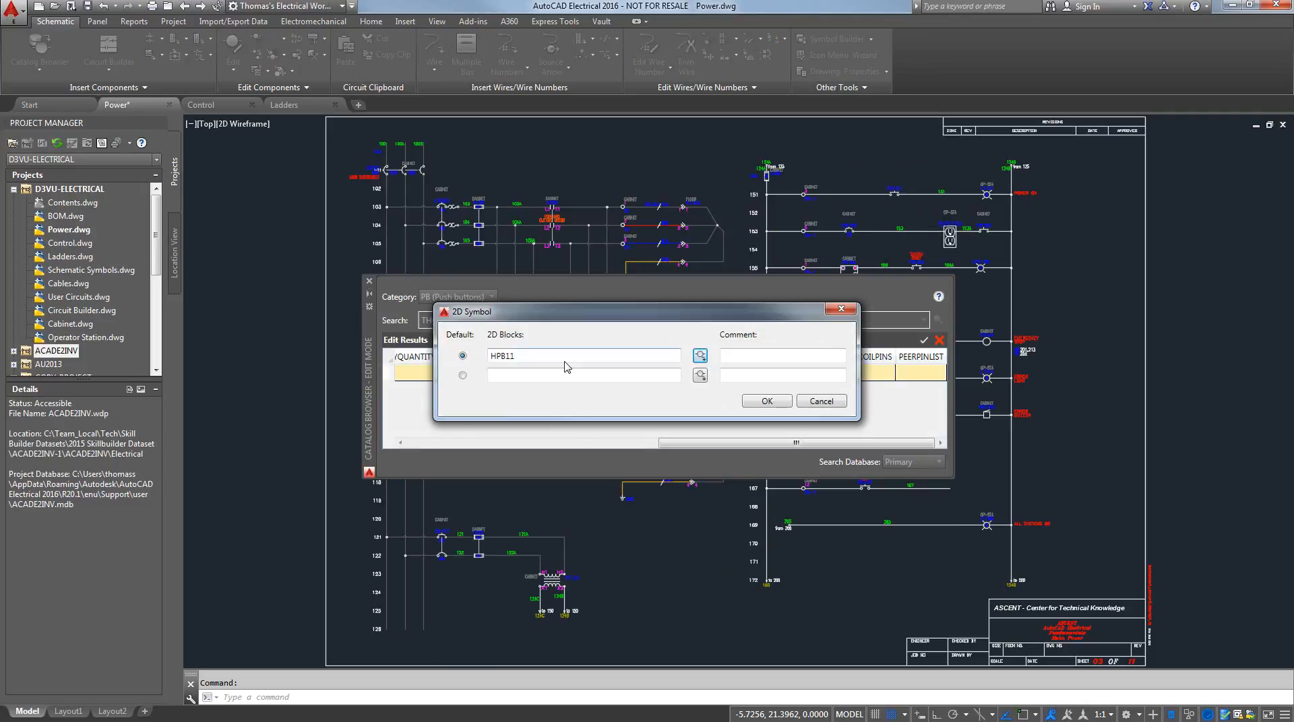
click(766, 401)
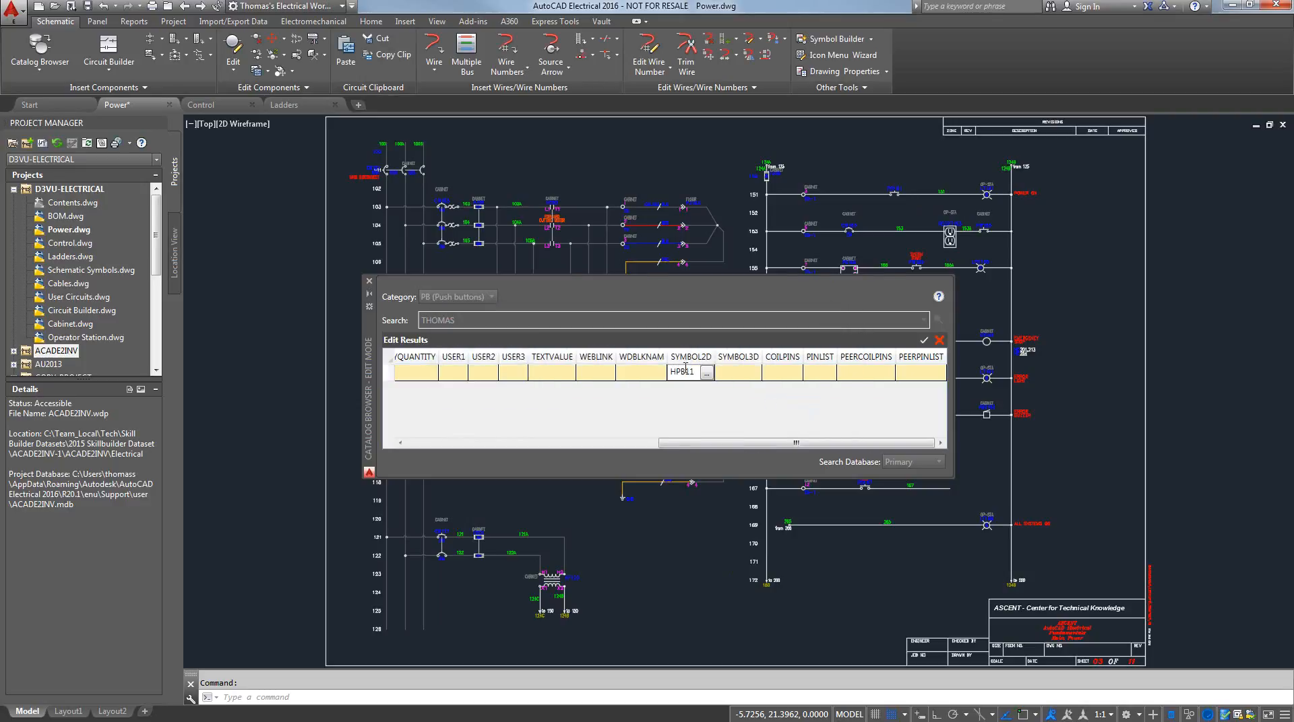
Assign BOTAO EMERGENCIA-1.ipt from the 3D BLOCKS folder as the record's 3D part, and save the catalog edits
click(745, 371)
click(746, 372)
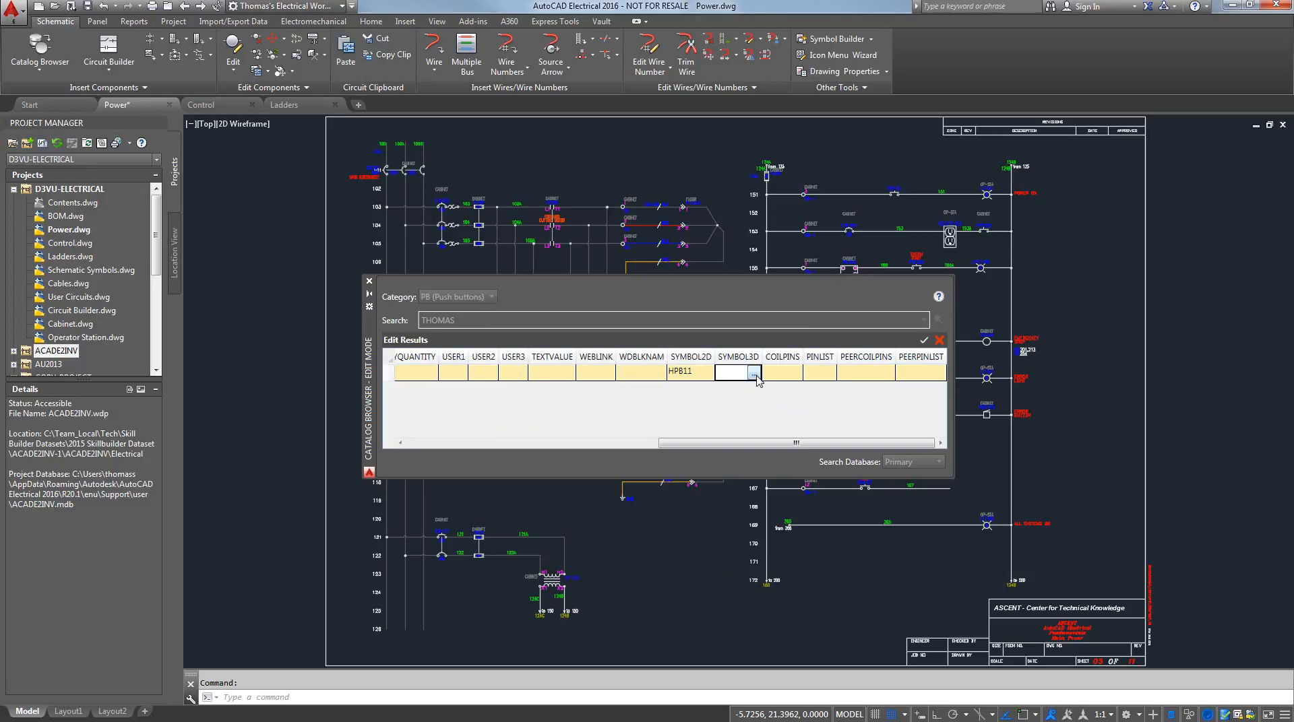
click(754, 372)
click(666, 357)
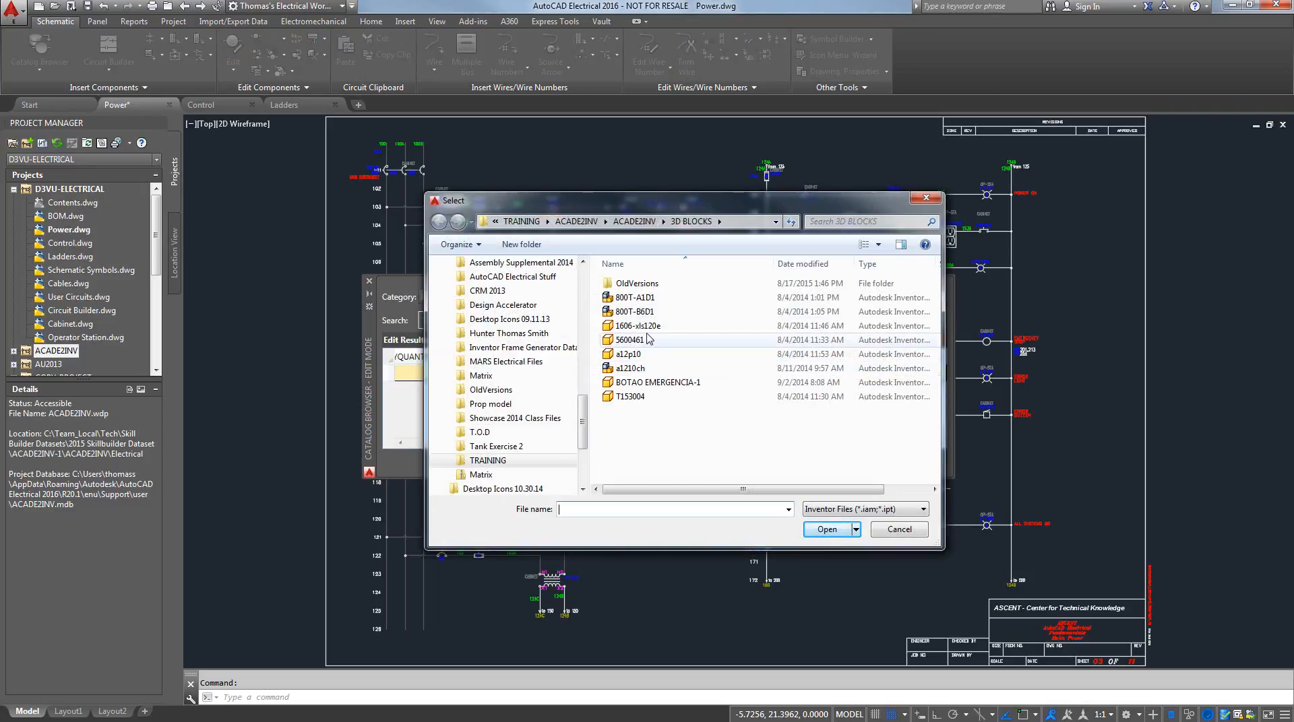
click(648, 385)
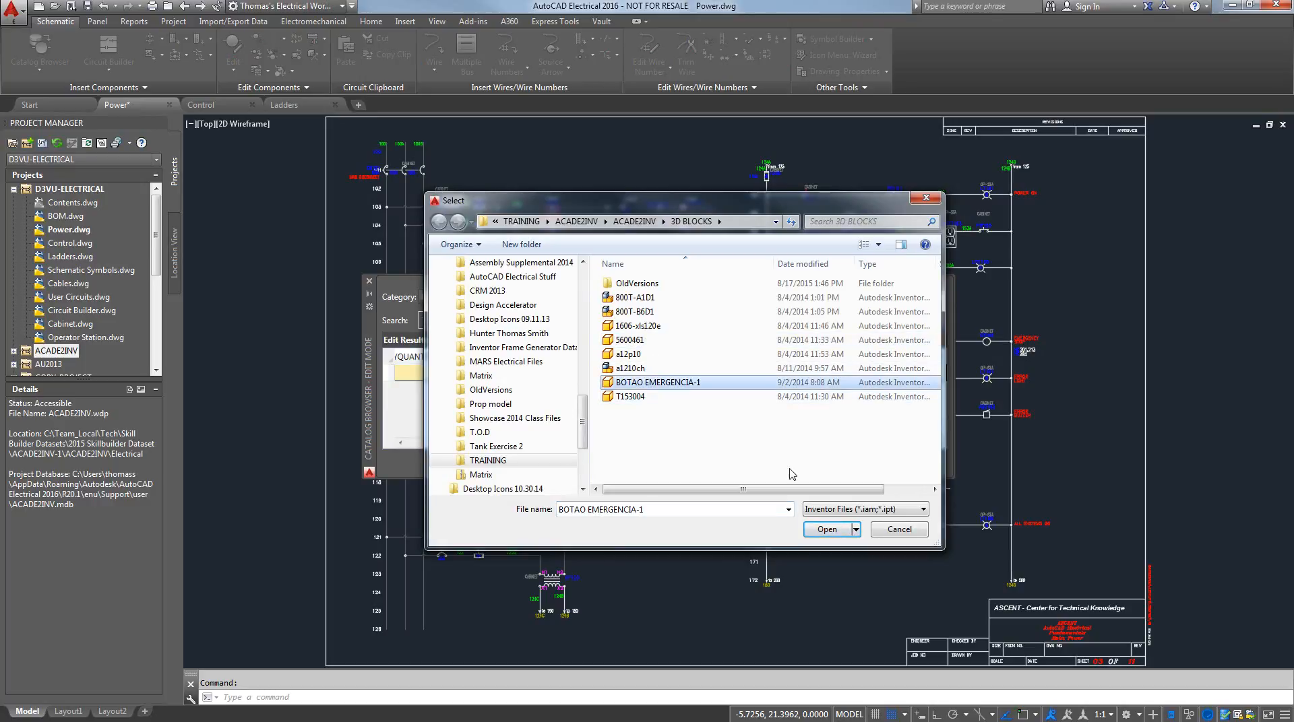
click(826, 529)
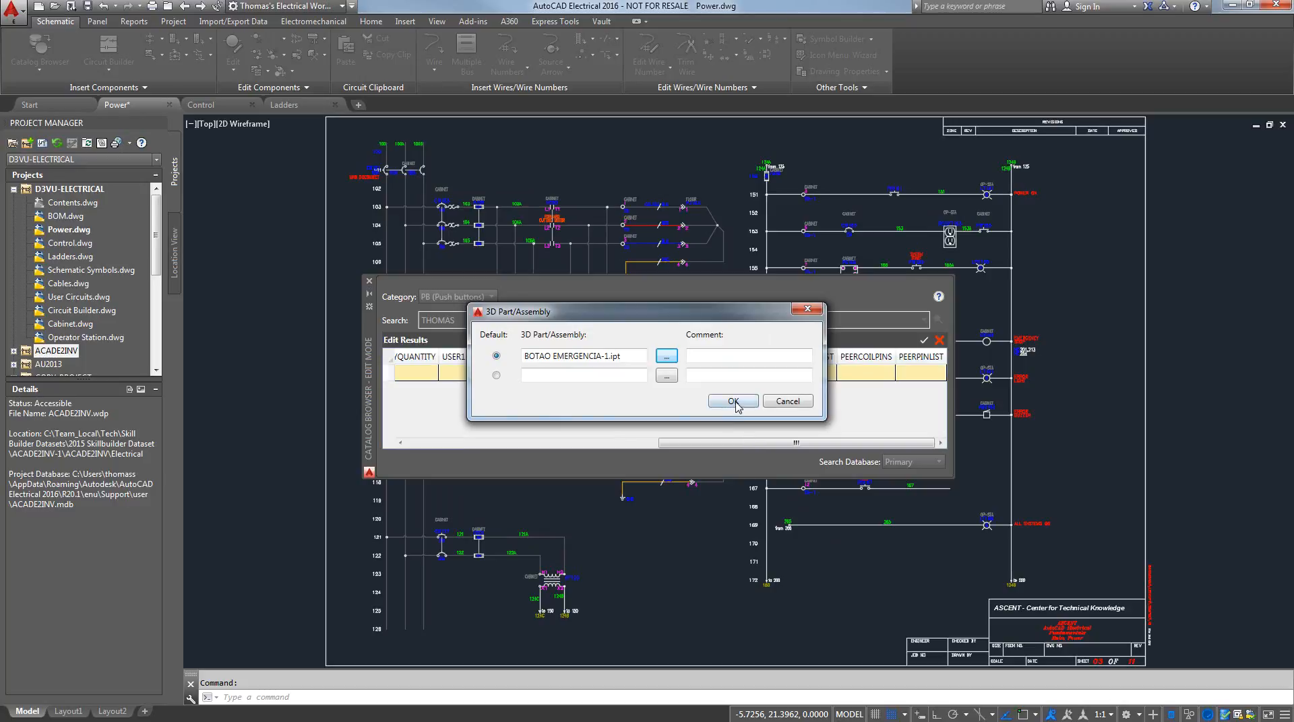
click(733, 402)
drag(699, 443, 446, 445)
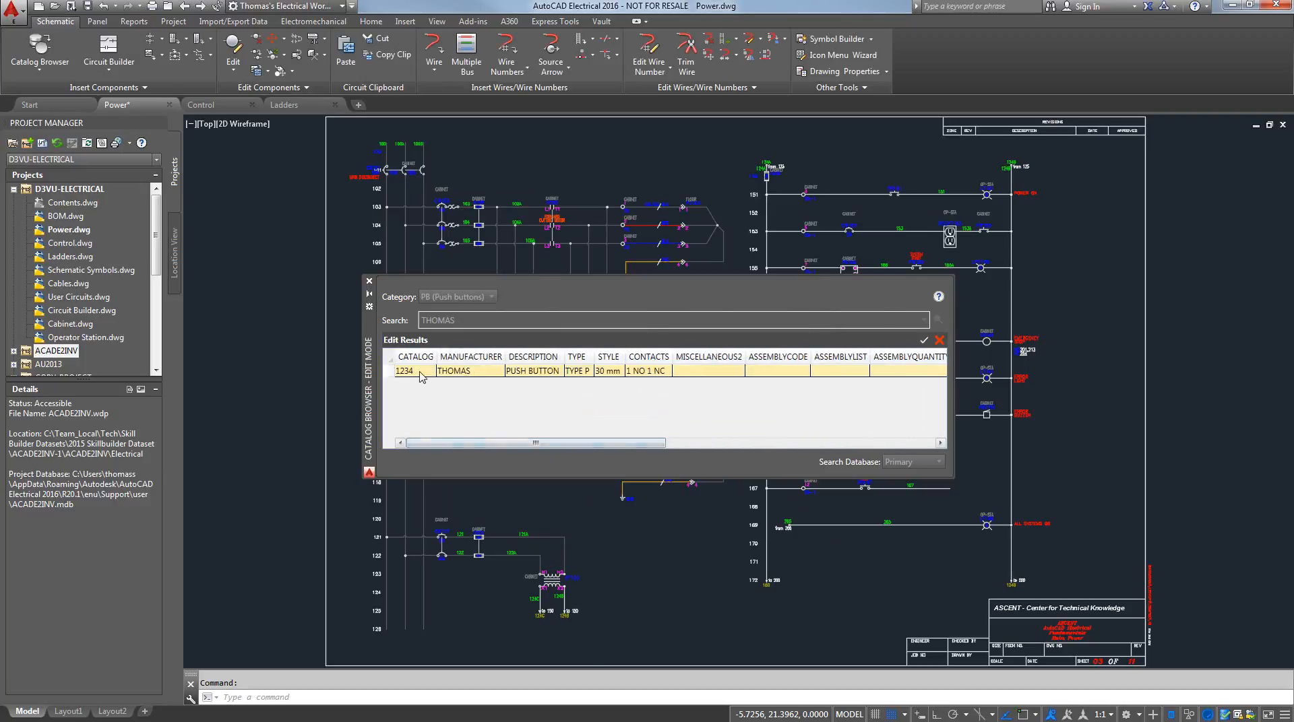
click(923, 342)
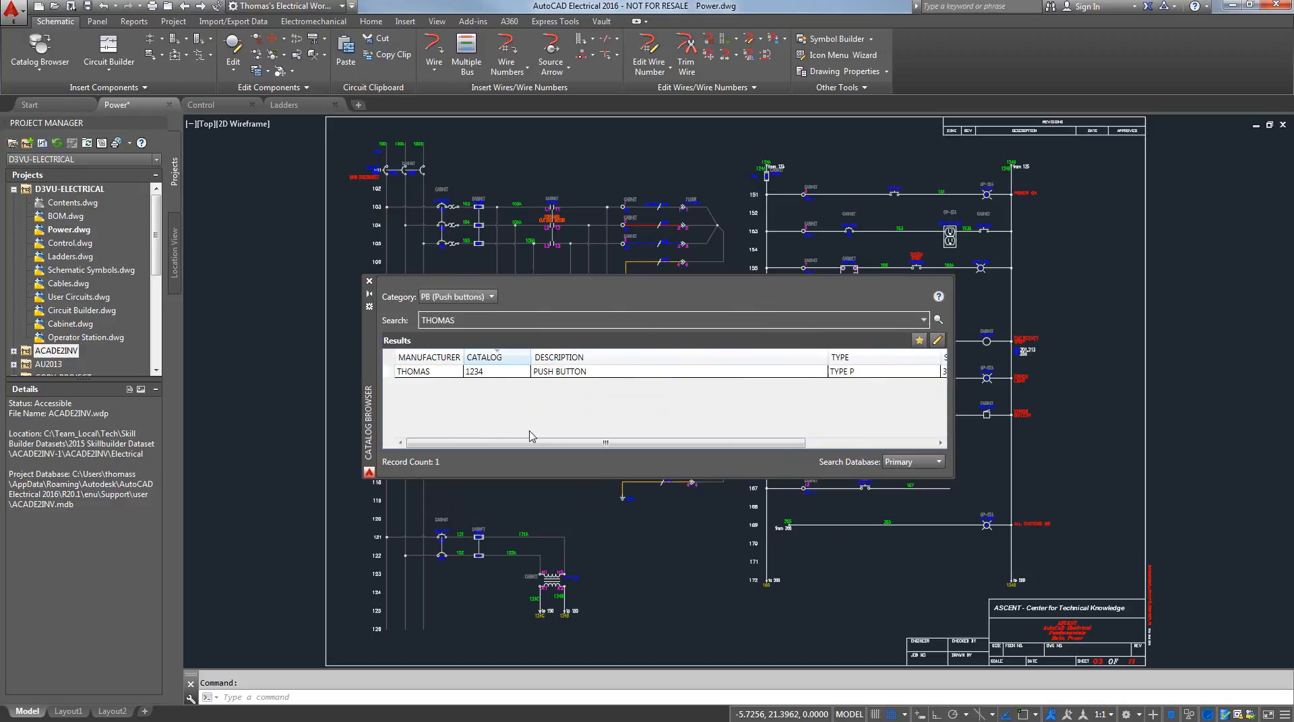
Insert the HPB11 symbol of the THOMAS 1234 push button on rung 169 and accept the component
click(423, 372)
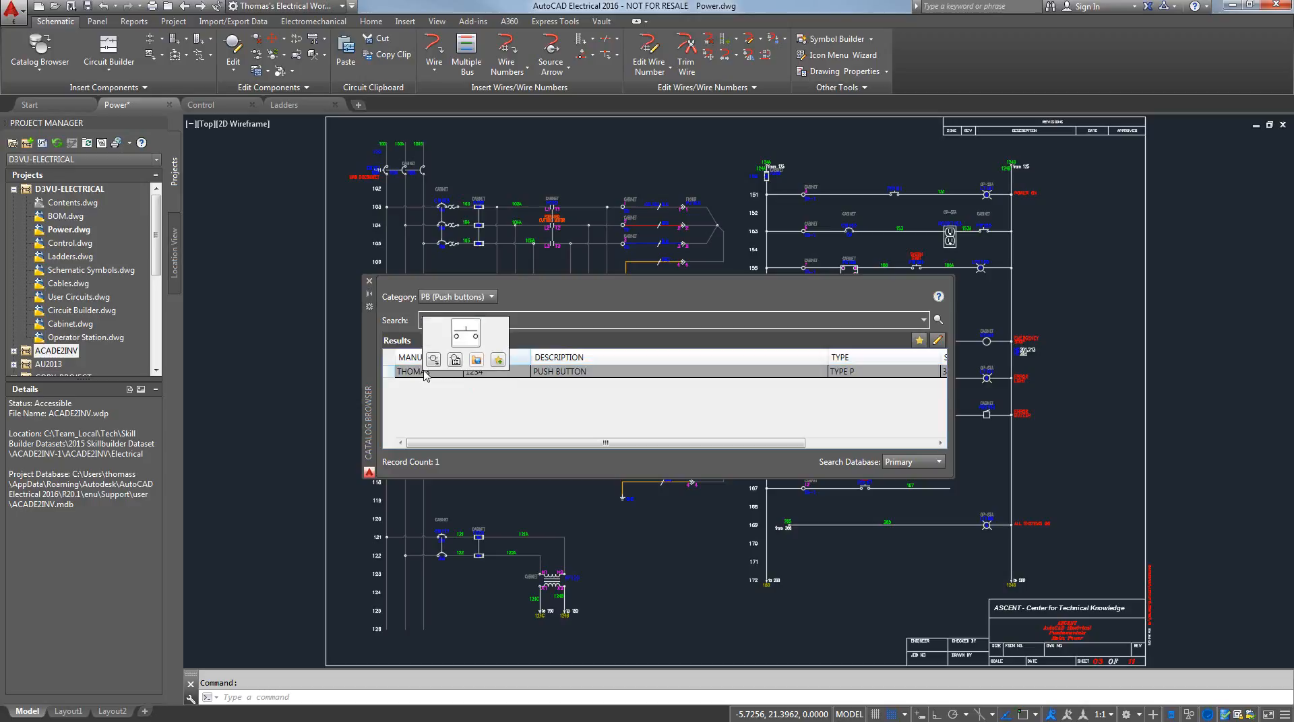
click(465, 337)
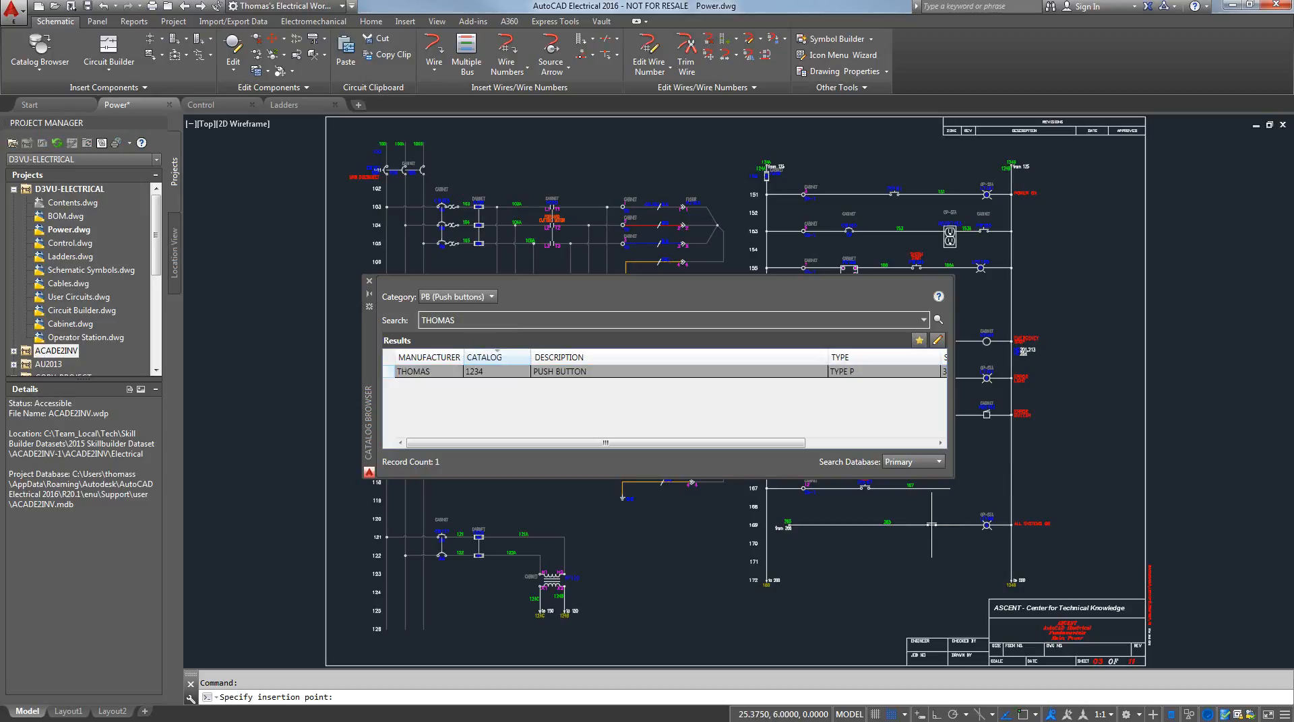
click(915, 521)
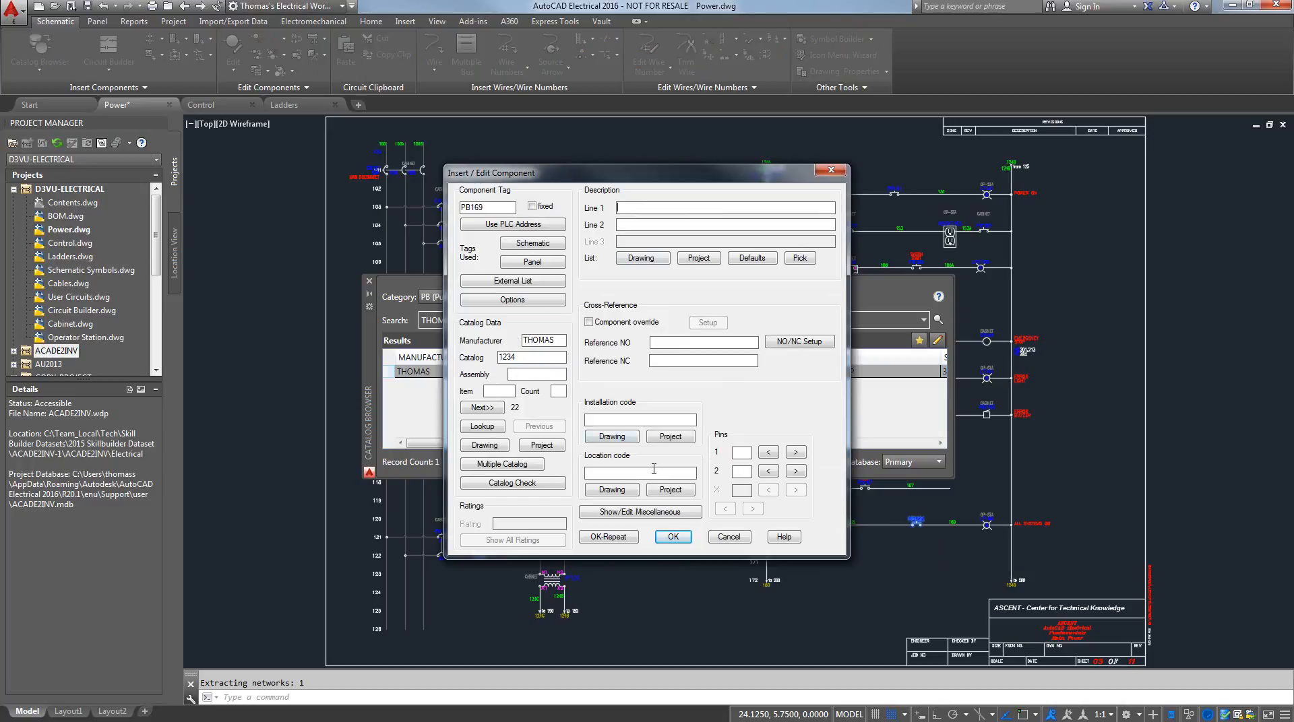
click(673, 537)
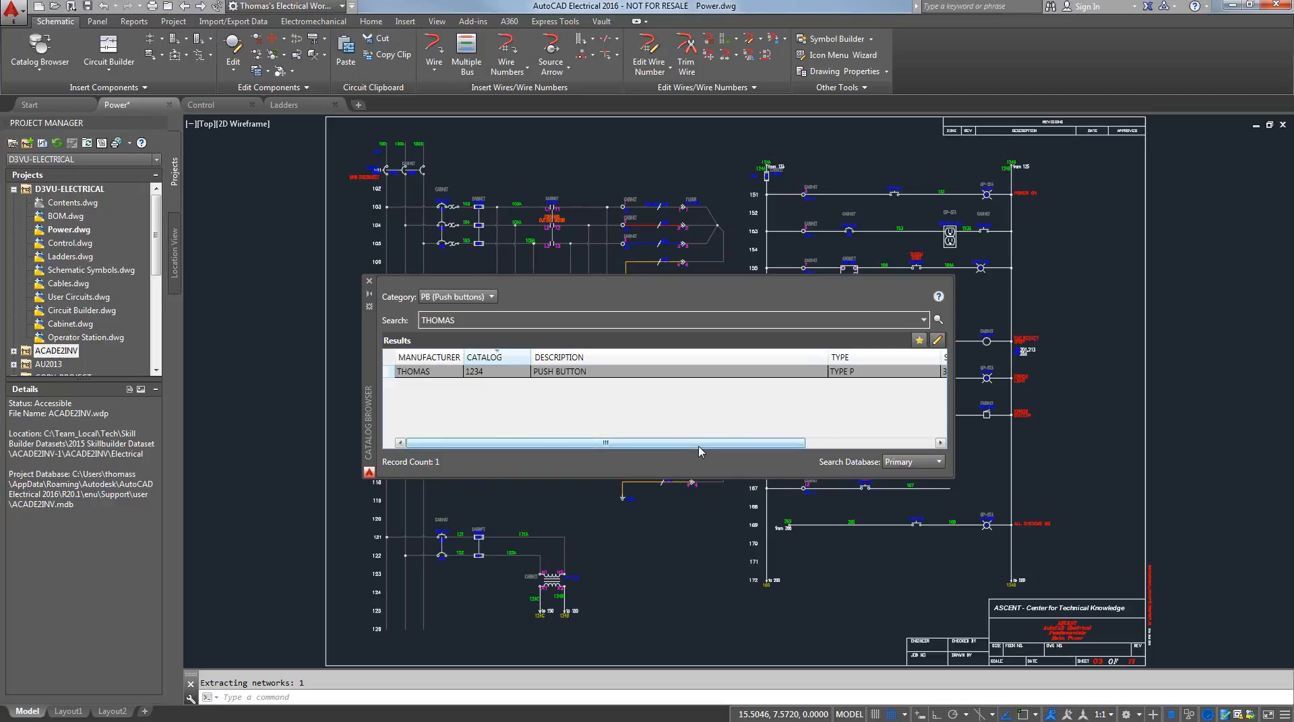
Switch to Inventor and place the 3D part of the THOMAS 1234 push button beside the enclosure from the Electrical Catalog Browser
key(alt+Tab)
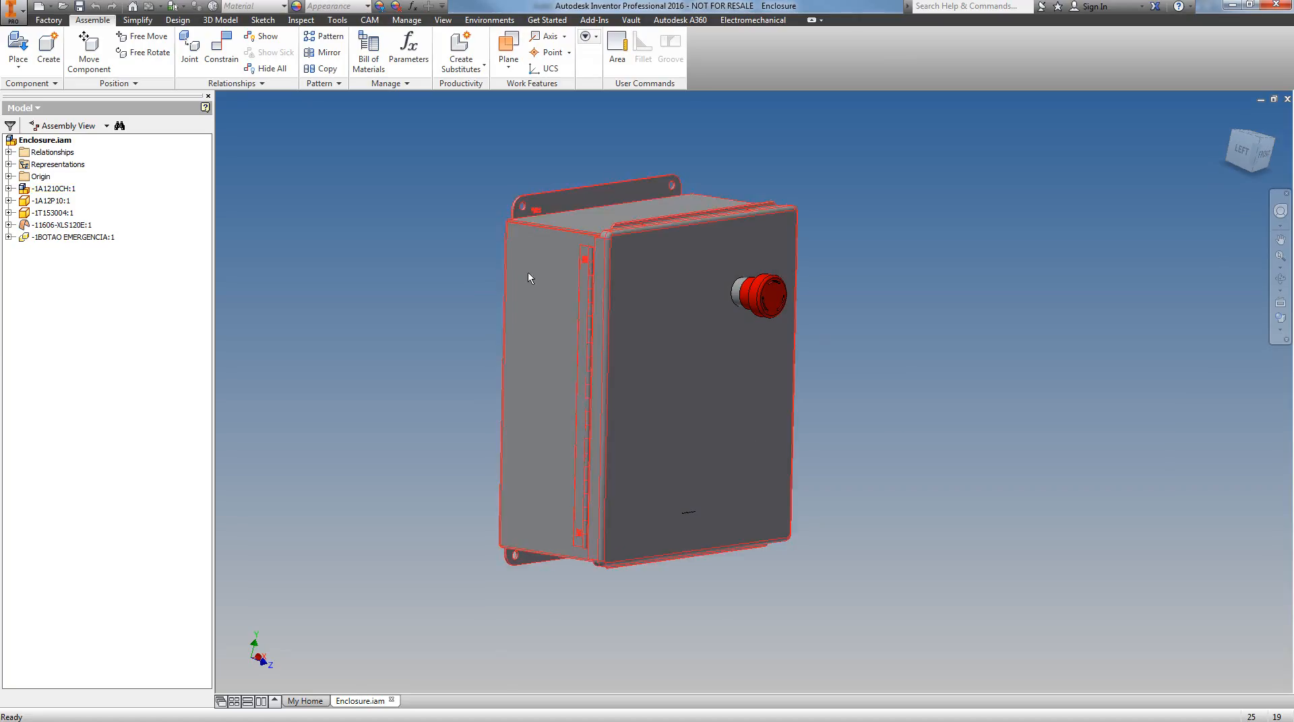
click(16, 68)
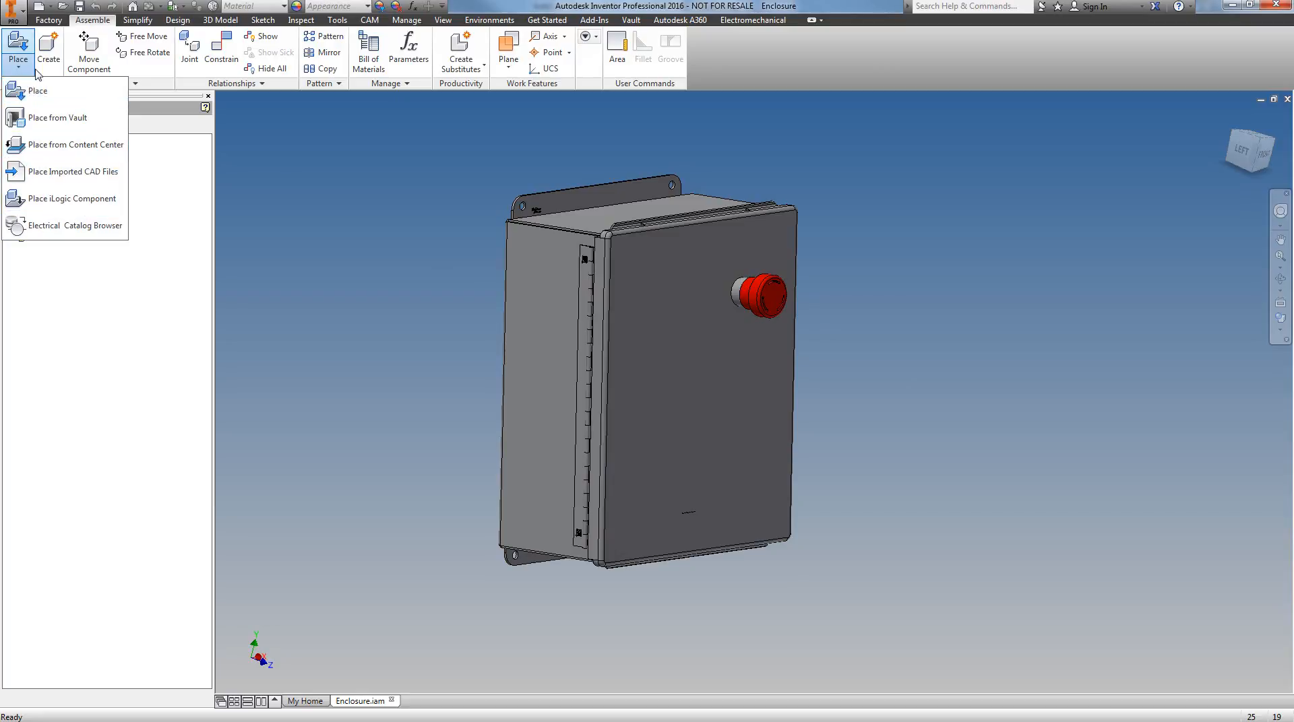
click(52, 228)
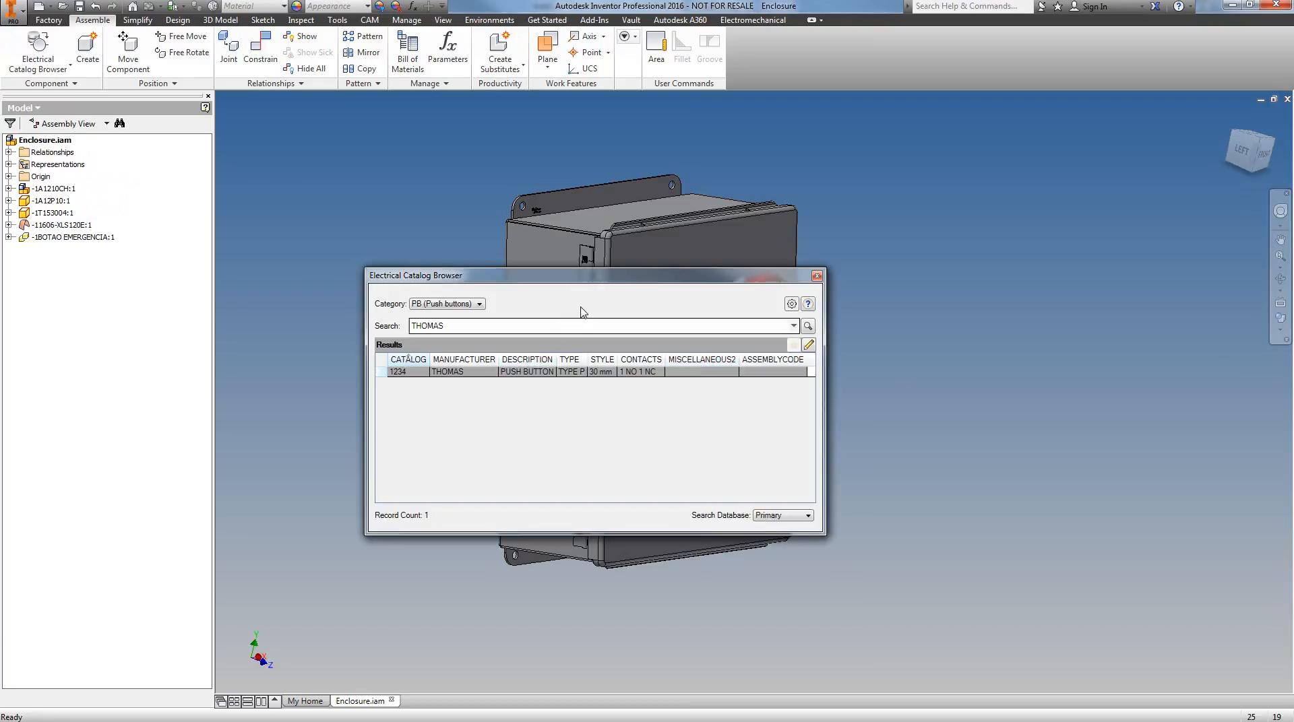
click(482, 306)
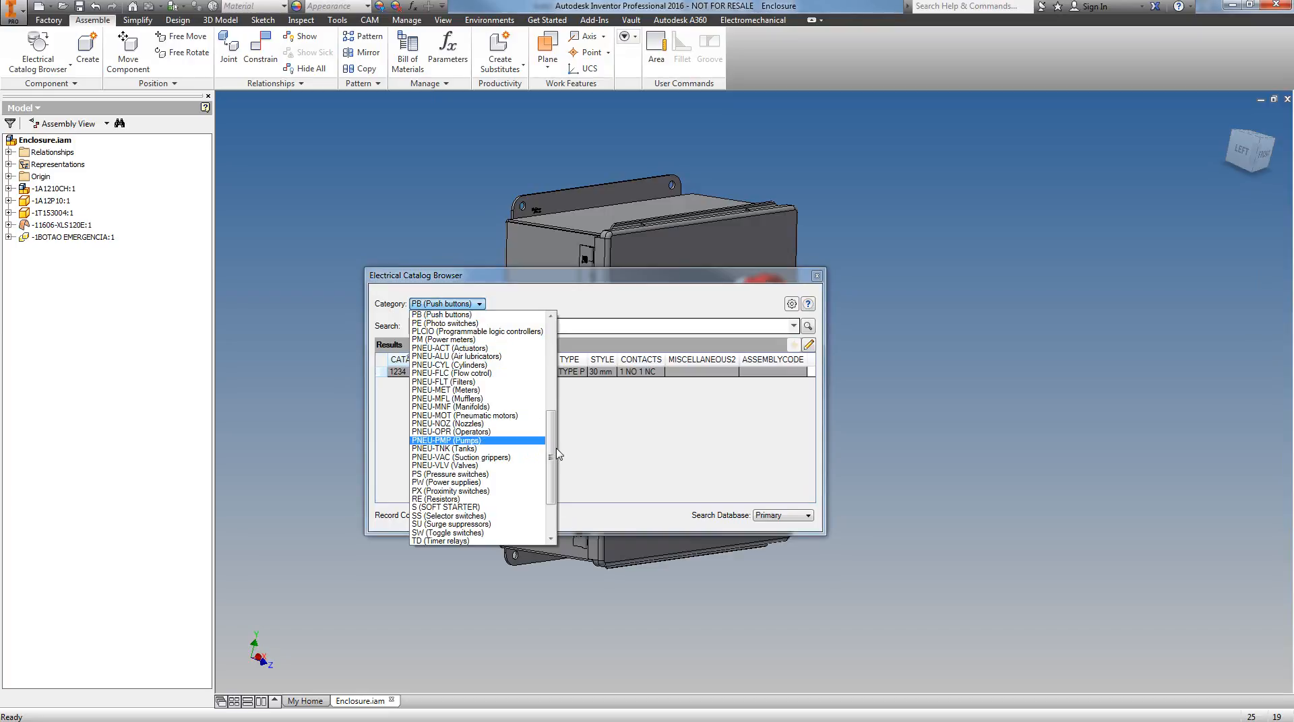
click(475, 316)
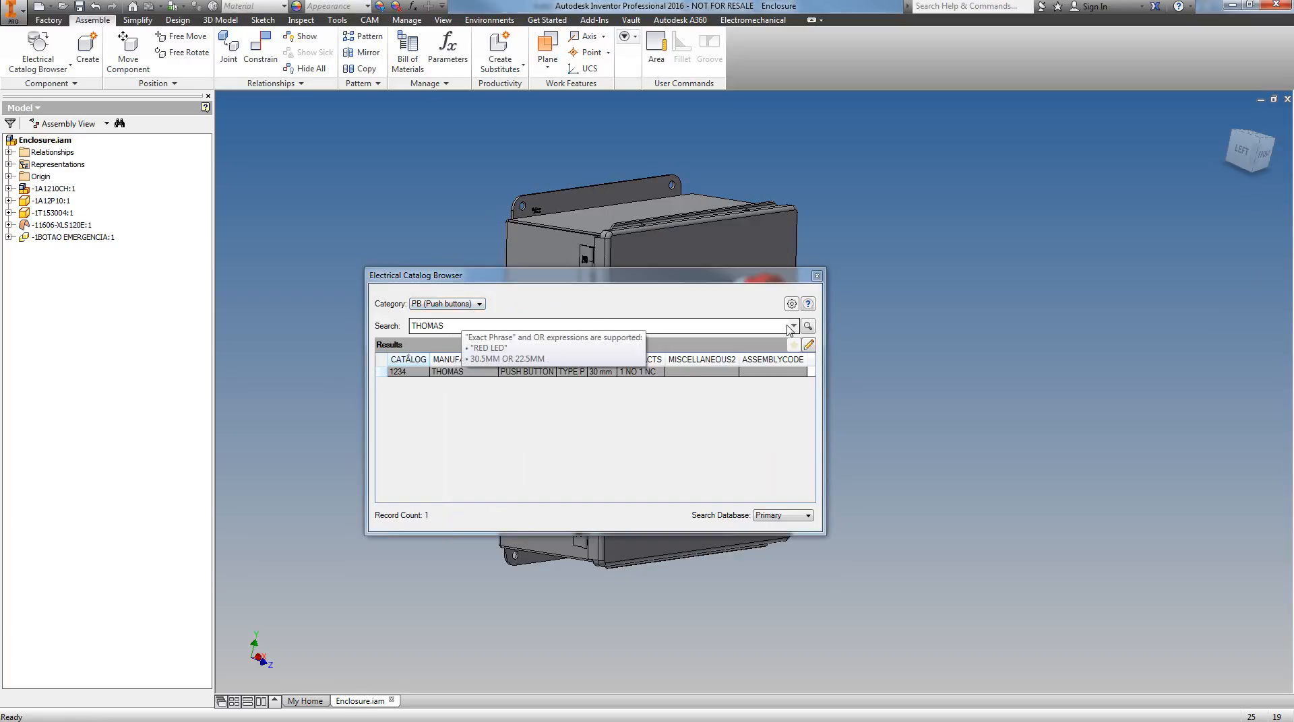
click(807, 326)
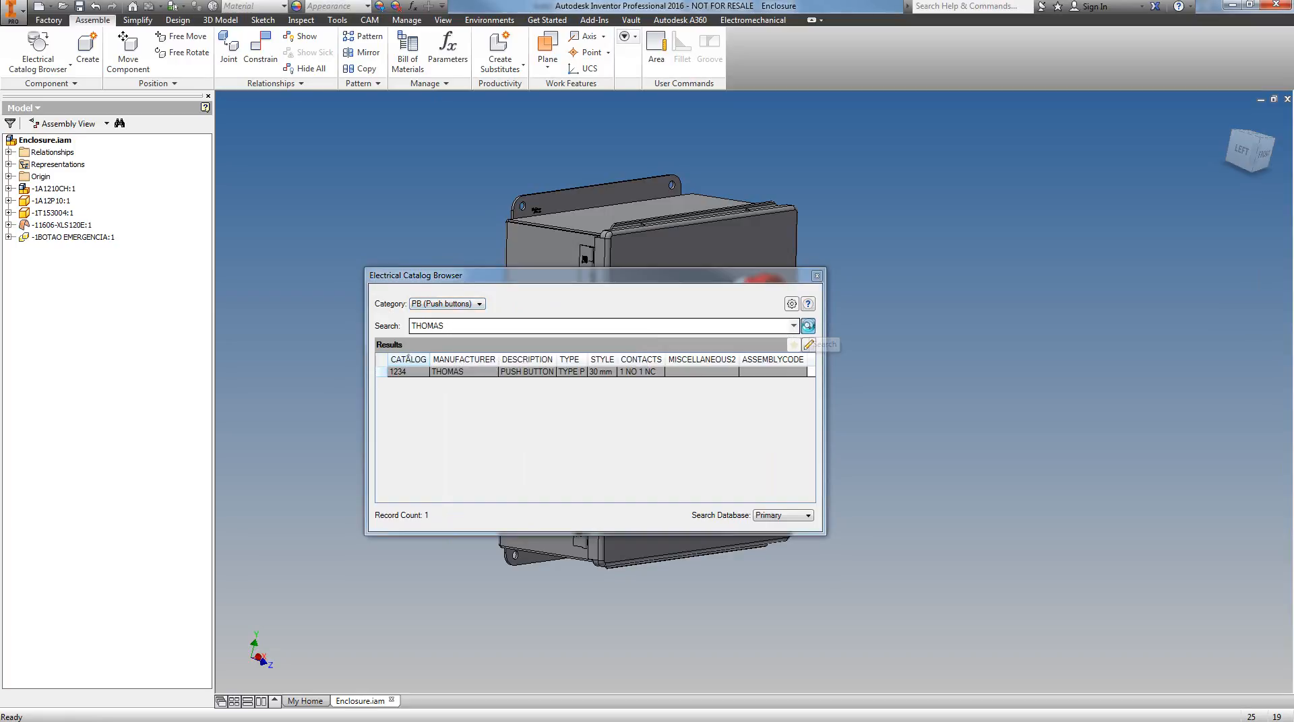
click(408, 378)
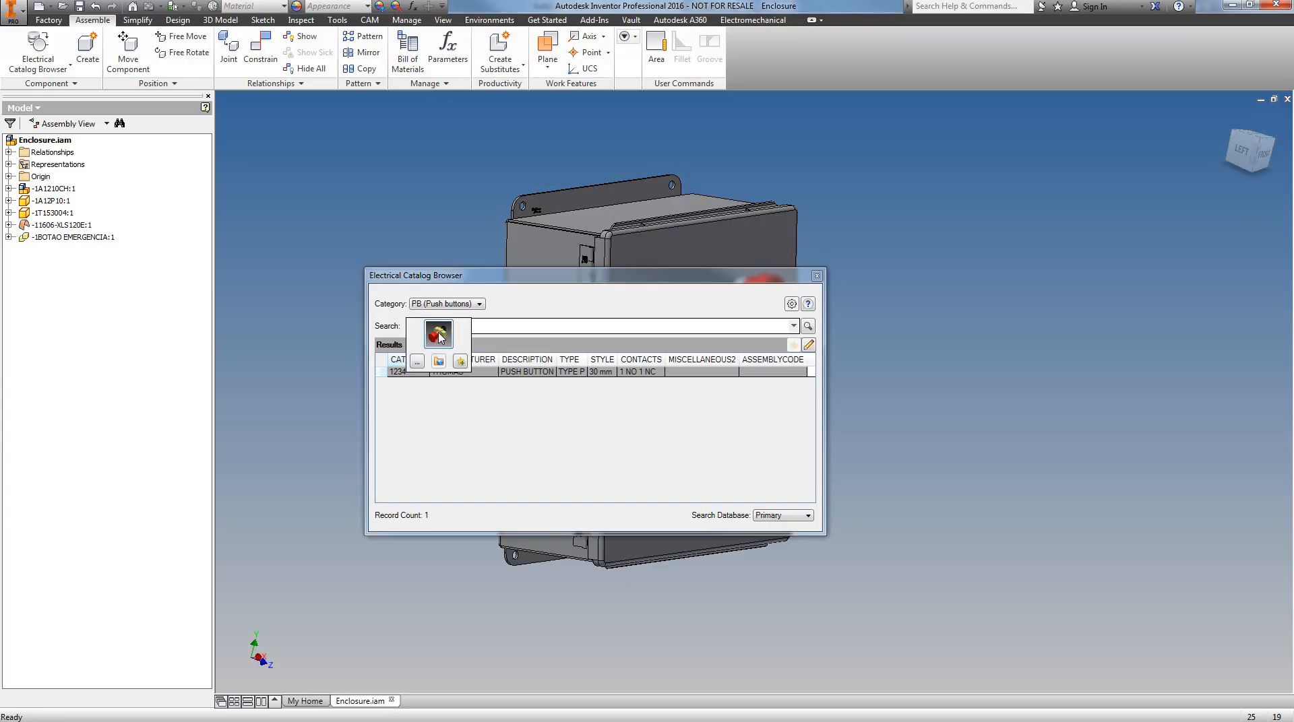
drag(439, 337, 1010, 355)
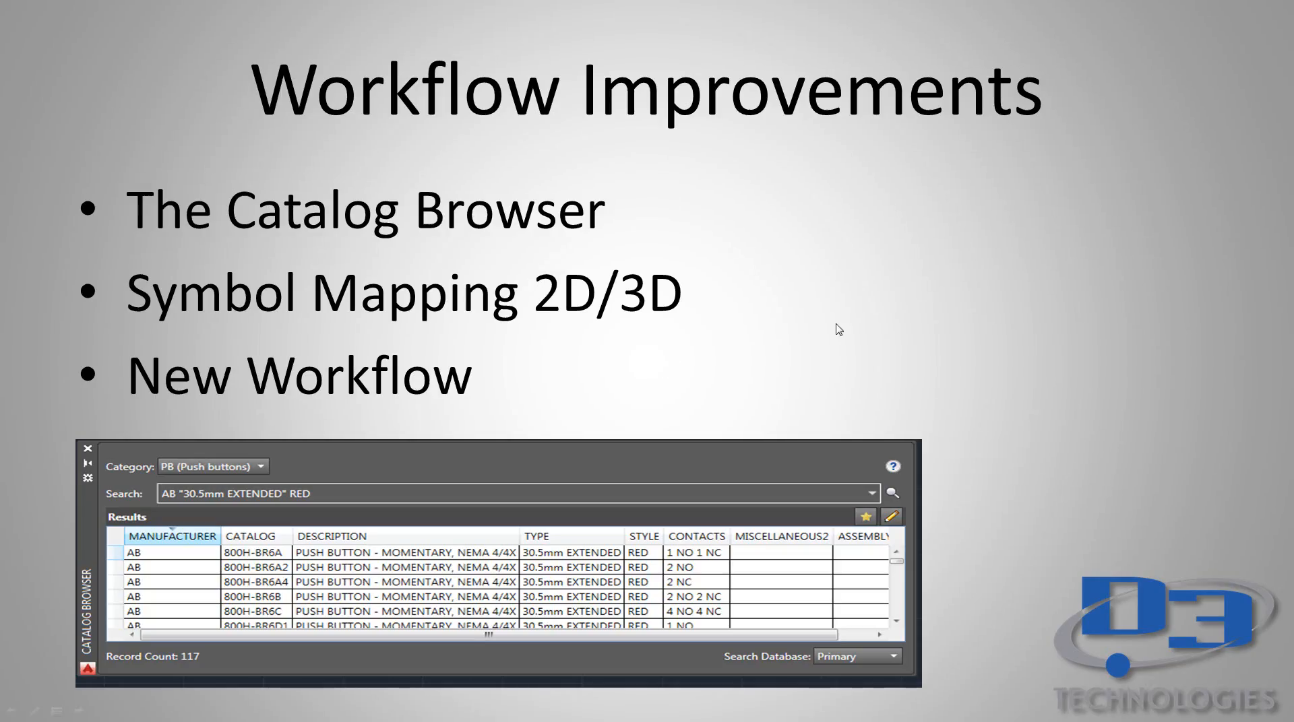
click(837, 324)
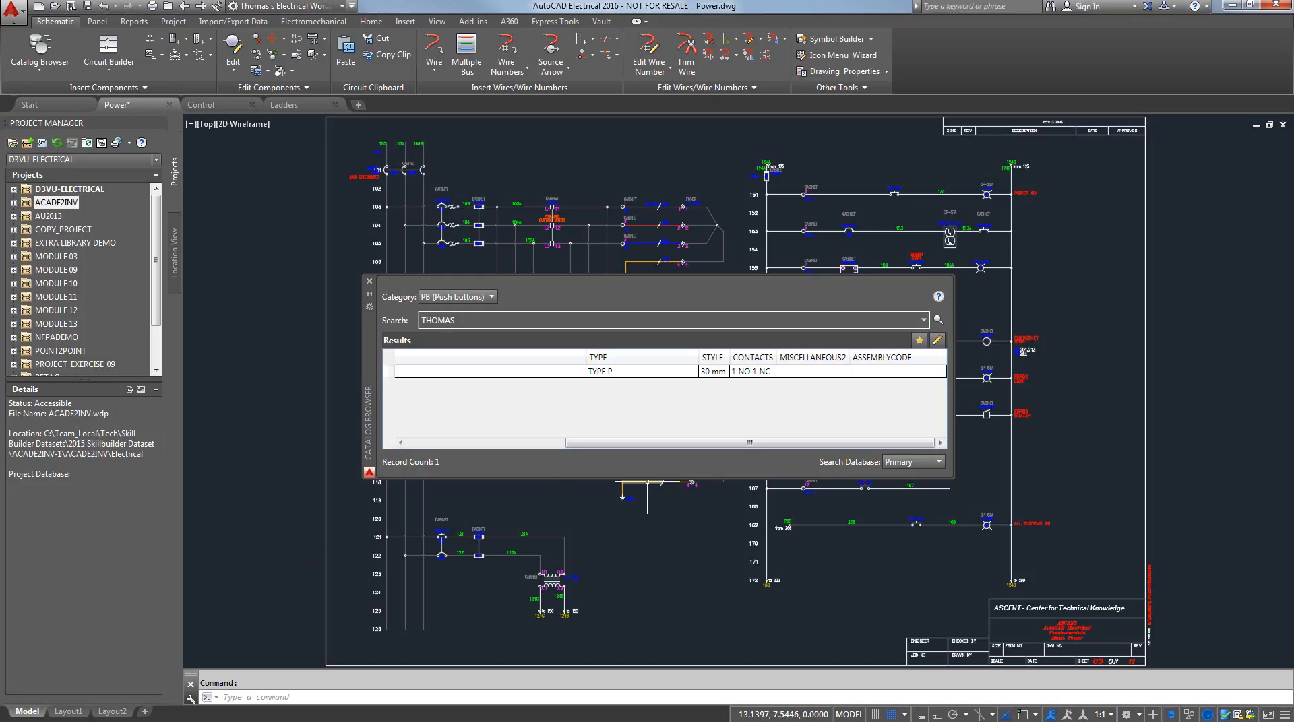
Close the Catalog Browser in AutoCAD Electrical and switch to the Control drawing
click(369, 281)
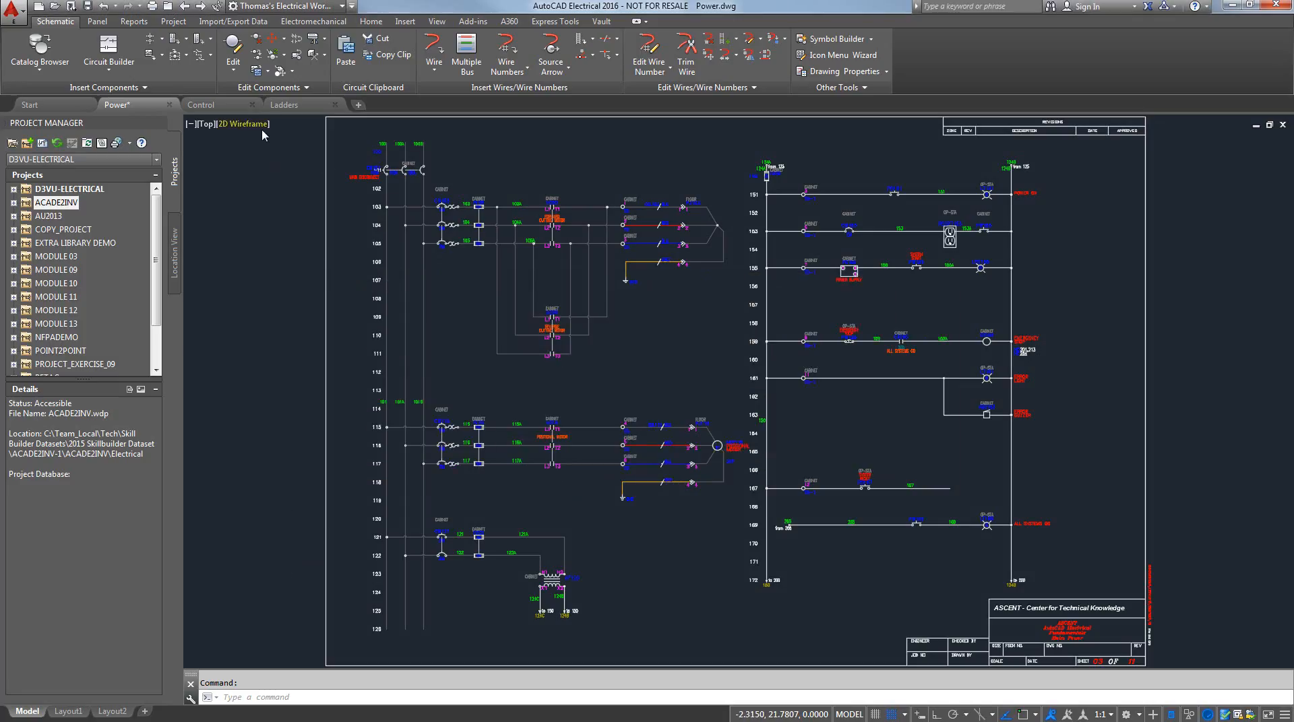
click(209, 104)
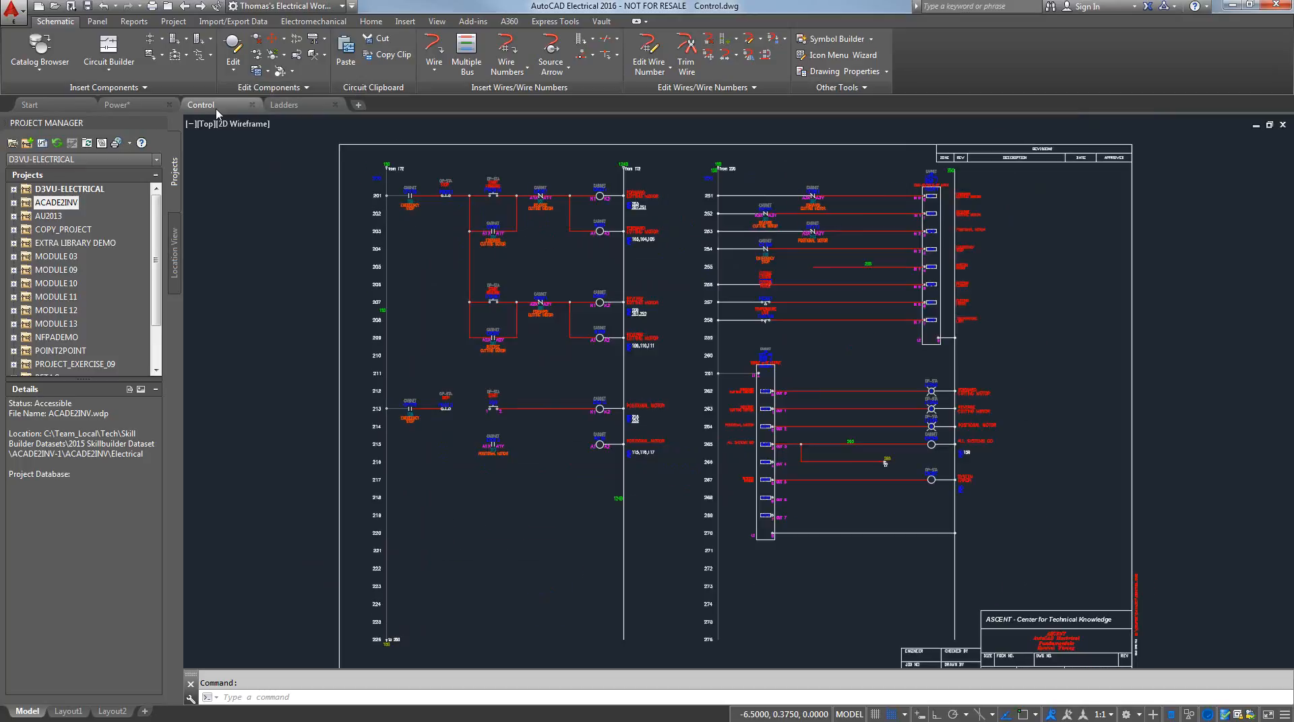
scroll(510, 280, up, 1)
scroll(549, 309, up, 1)
middle_drag(549, 309, 561, 348)
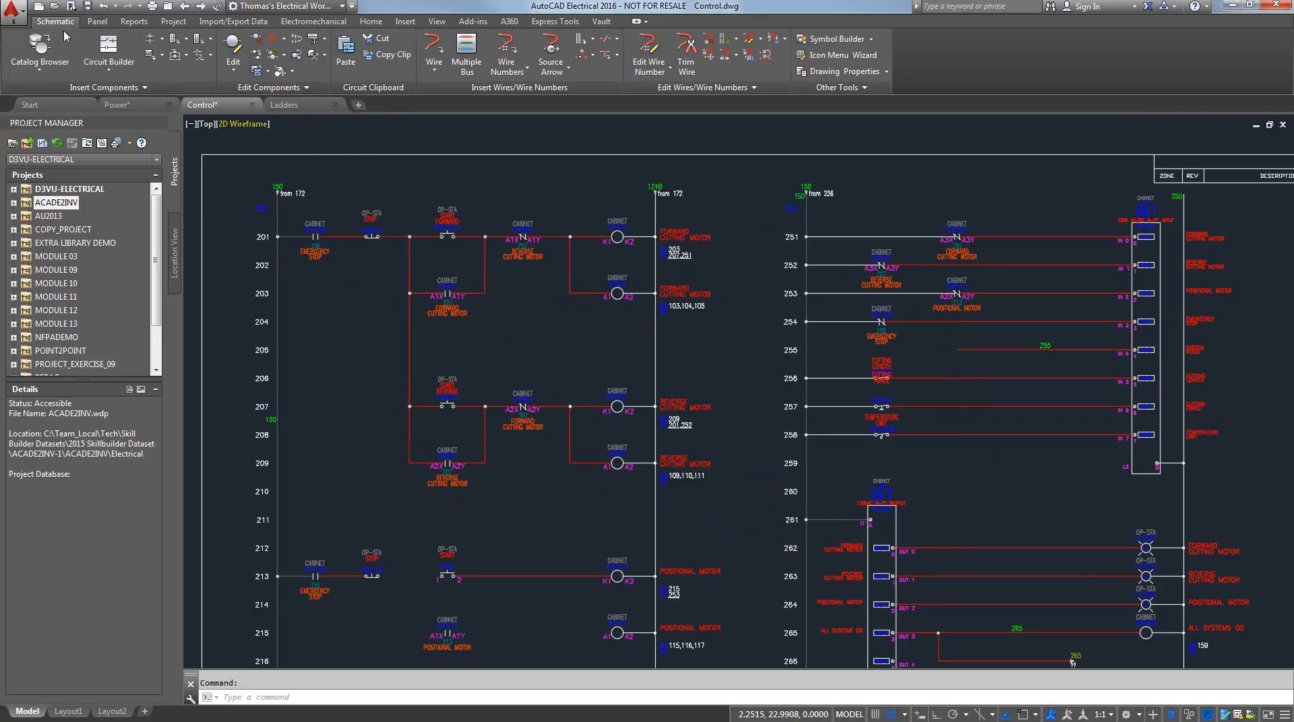
Copy the forward and reverse cutting motor circuit on rungs 201 to 209 to the circuit clipboard, based at rung 201's rail
click(390, 56)
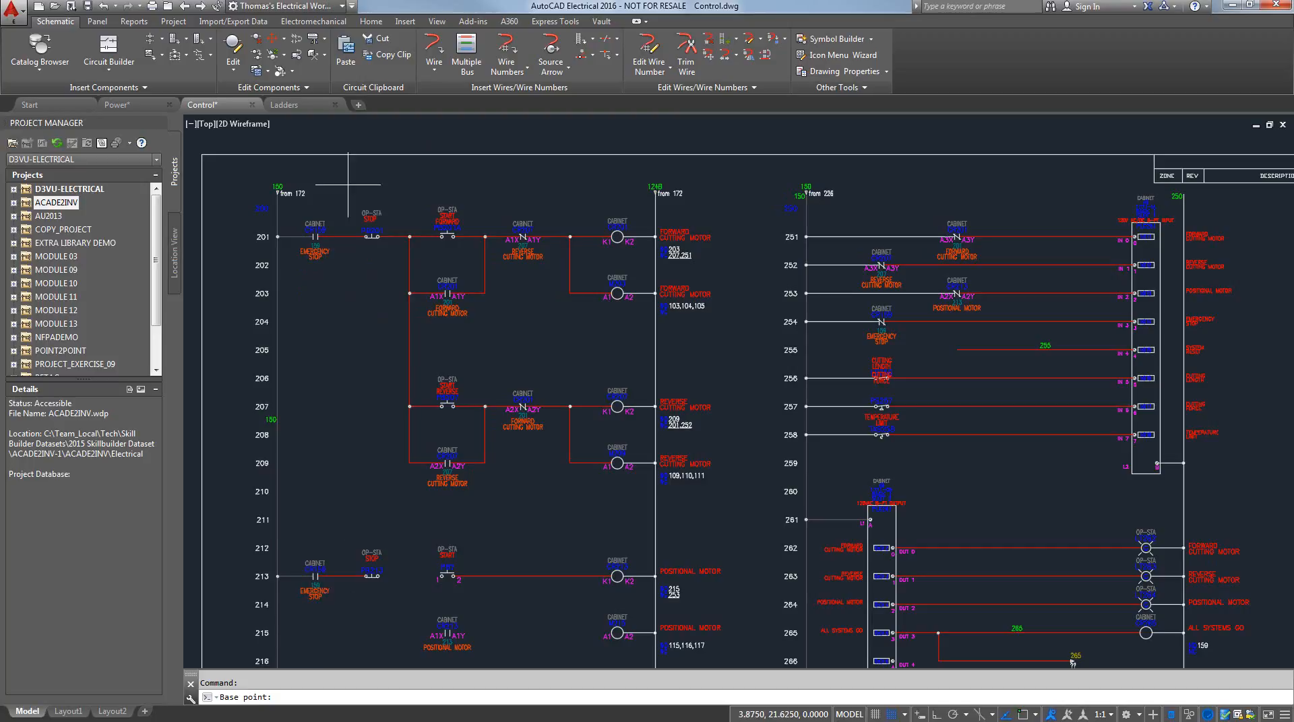
click(277, 236)
click(274, 200)
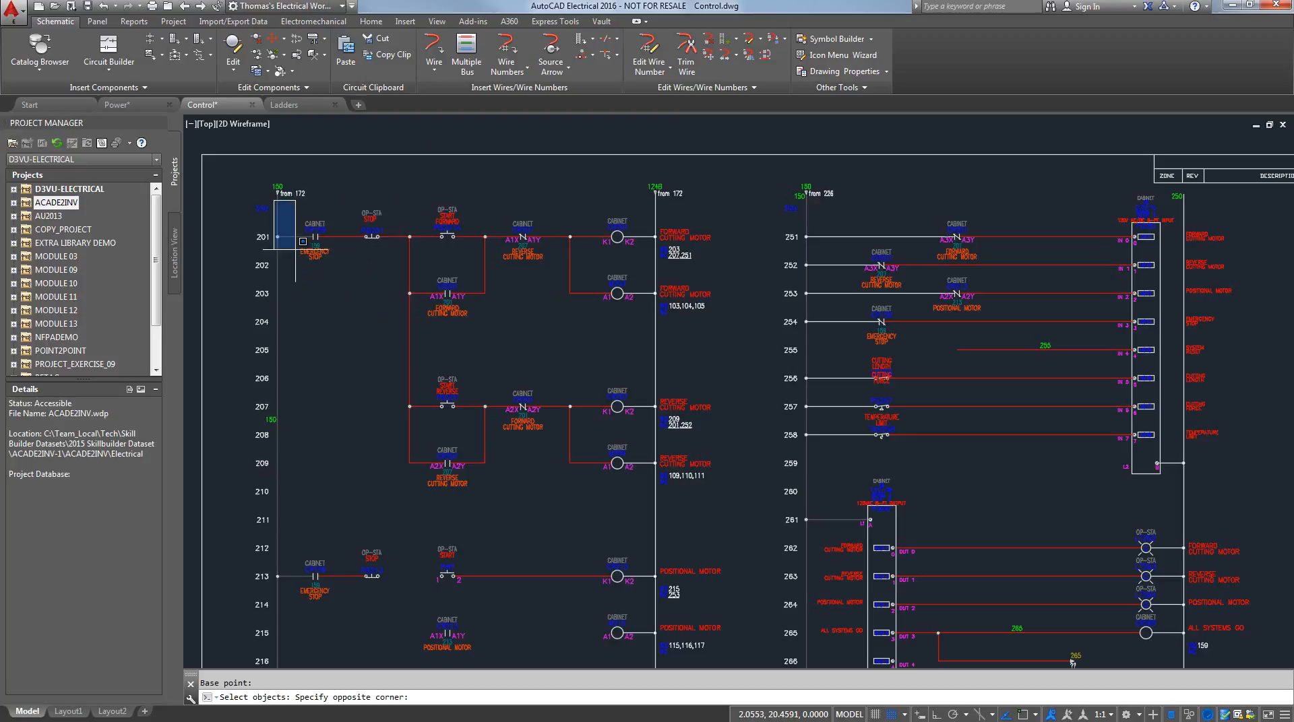
click(742, 505)
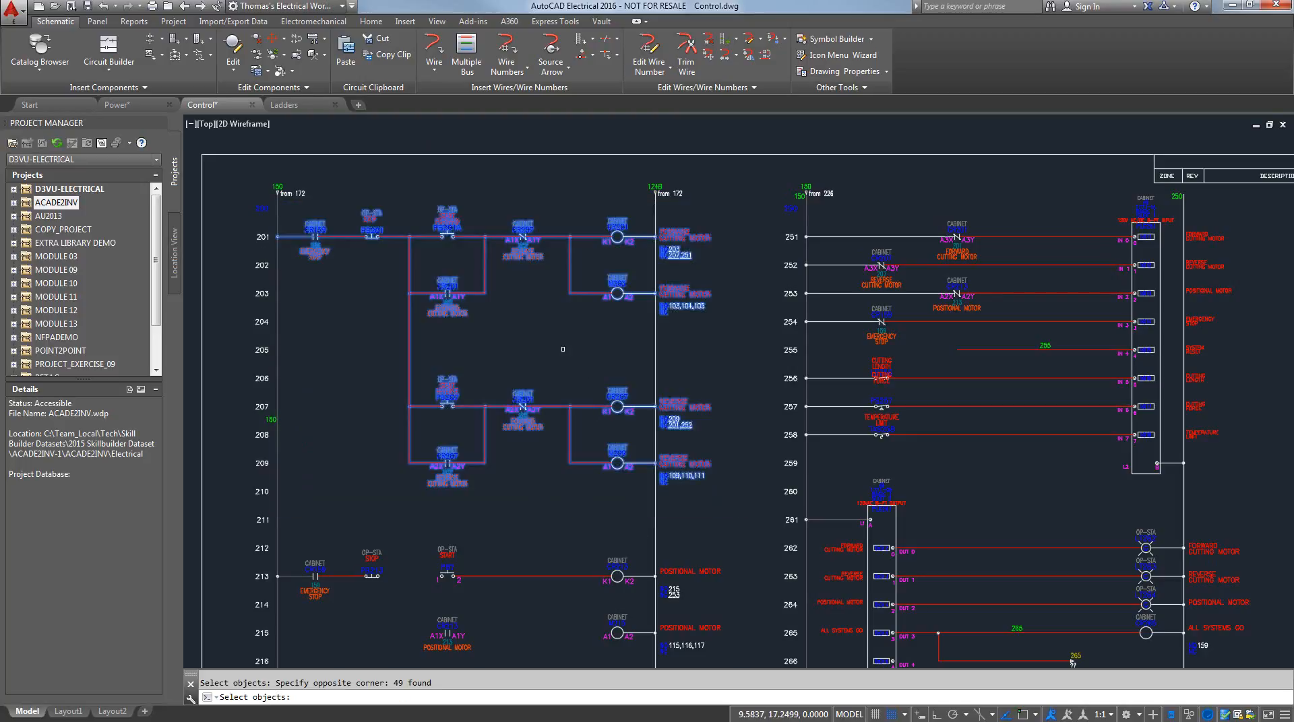
key(Return)
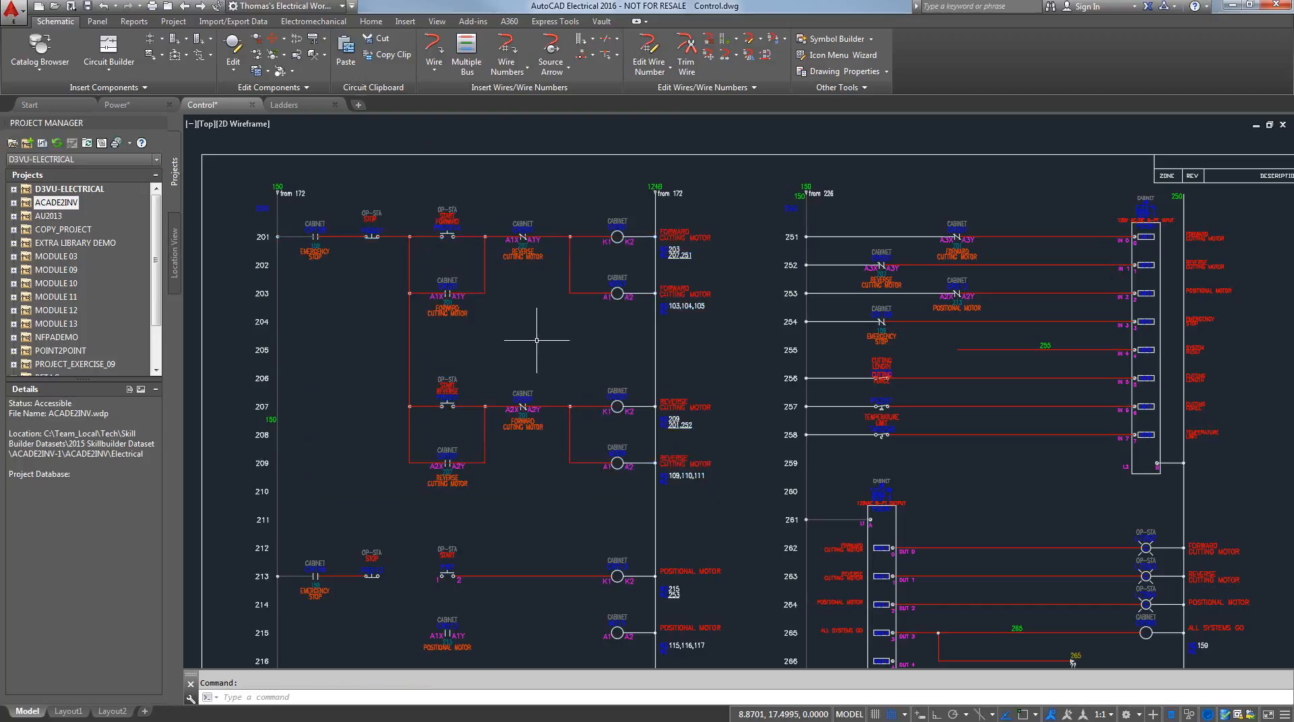
Paste the copied circuit into the Ladders drawing at rung 826, with a custom scale of 1.000 and circuit text layers updated
click(285, 106)
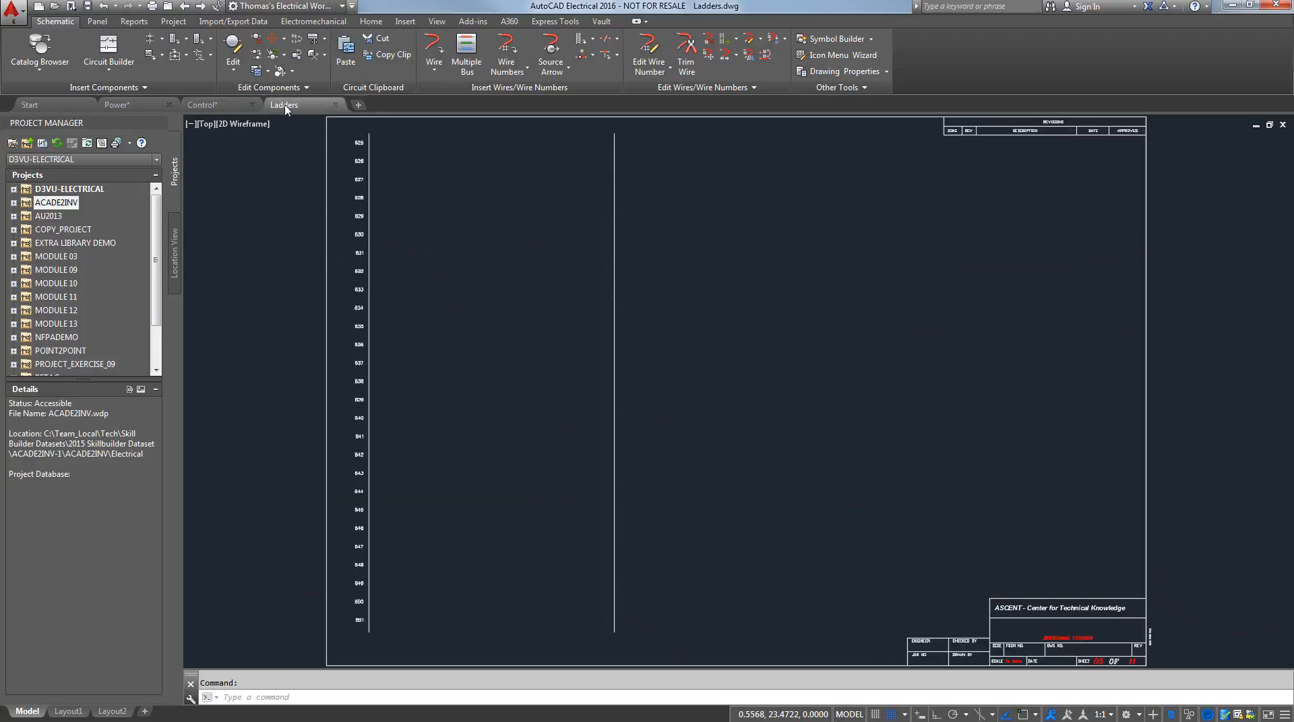
mouse_move(450, 205)
middle_down()
mouse_move(460, 230)
mouse_move(457, 219)
middle_up()
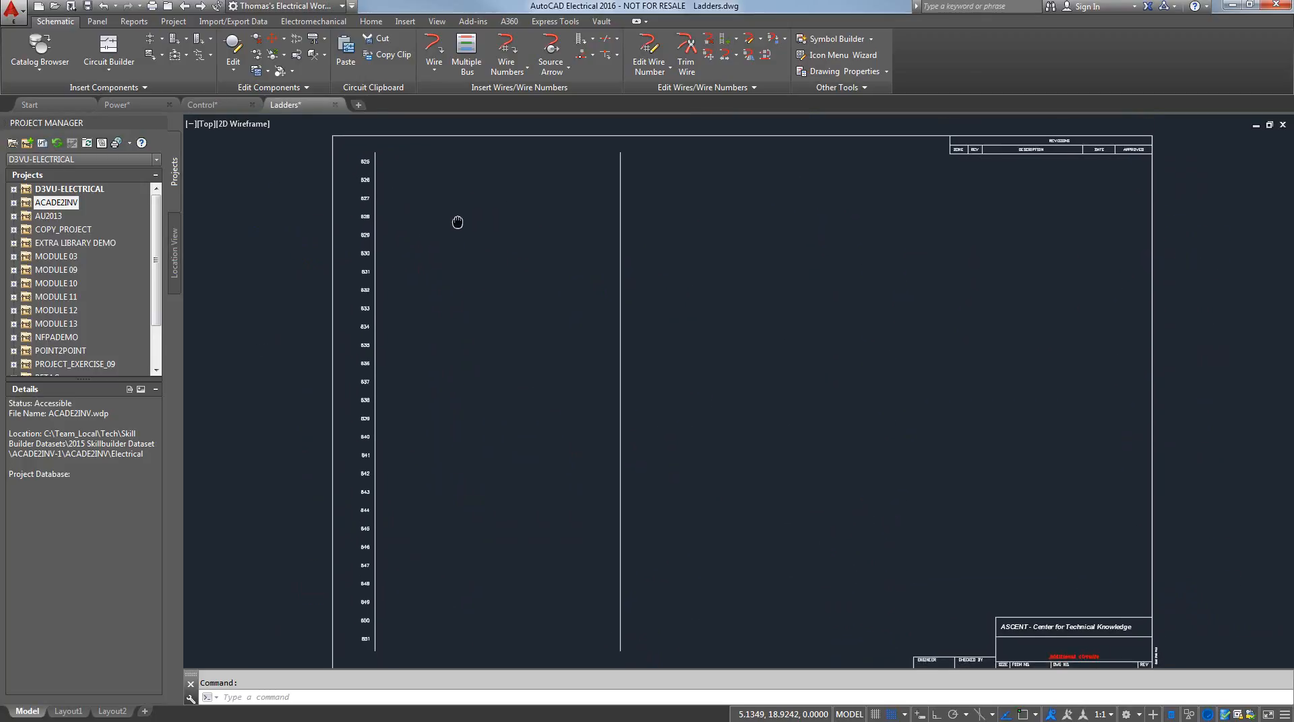
click(345, 54)
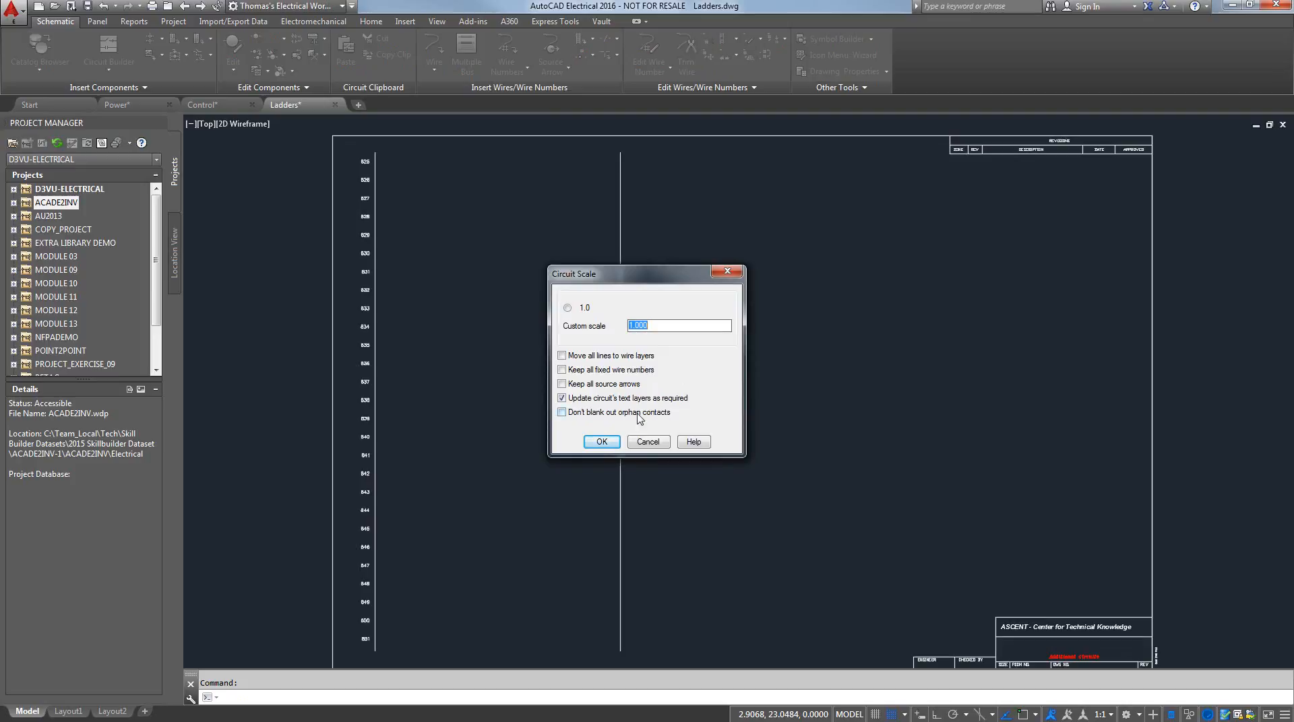
click(600, 442)
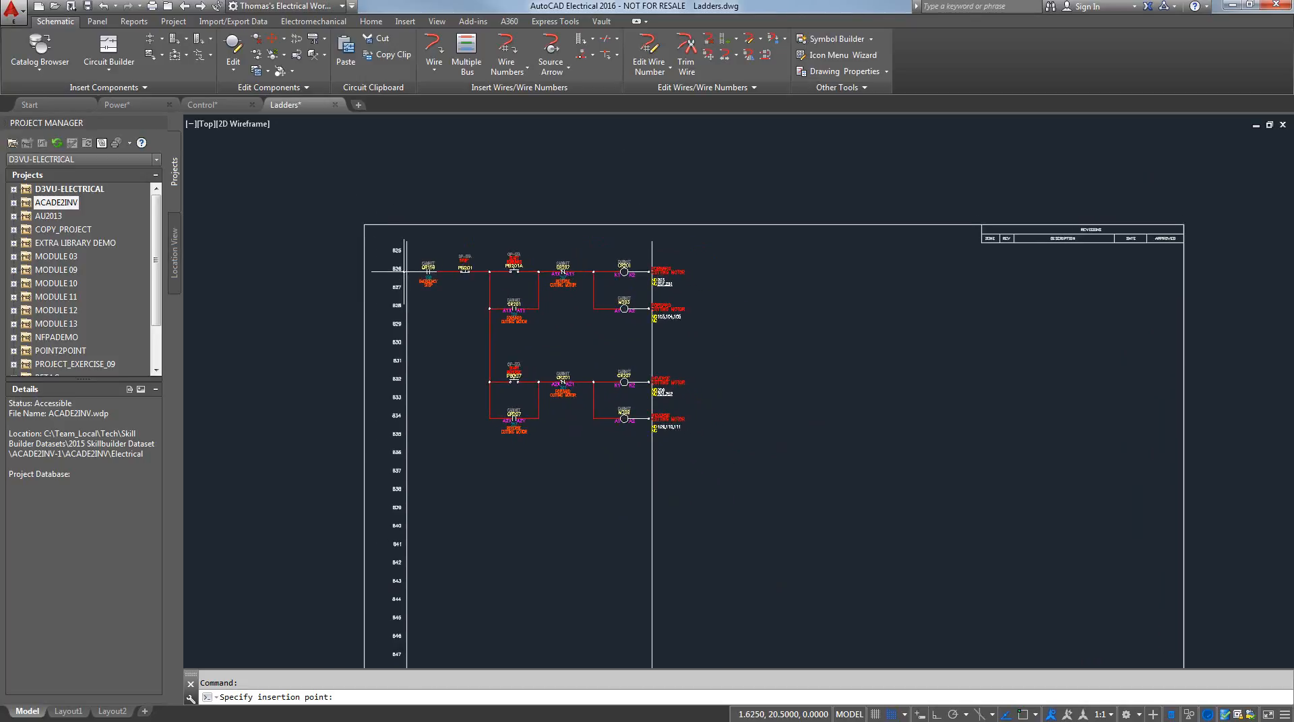
click(407, 268)
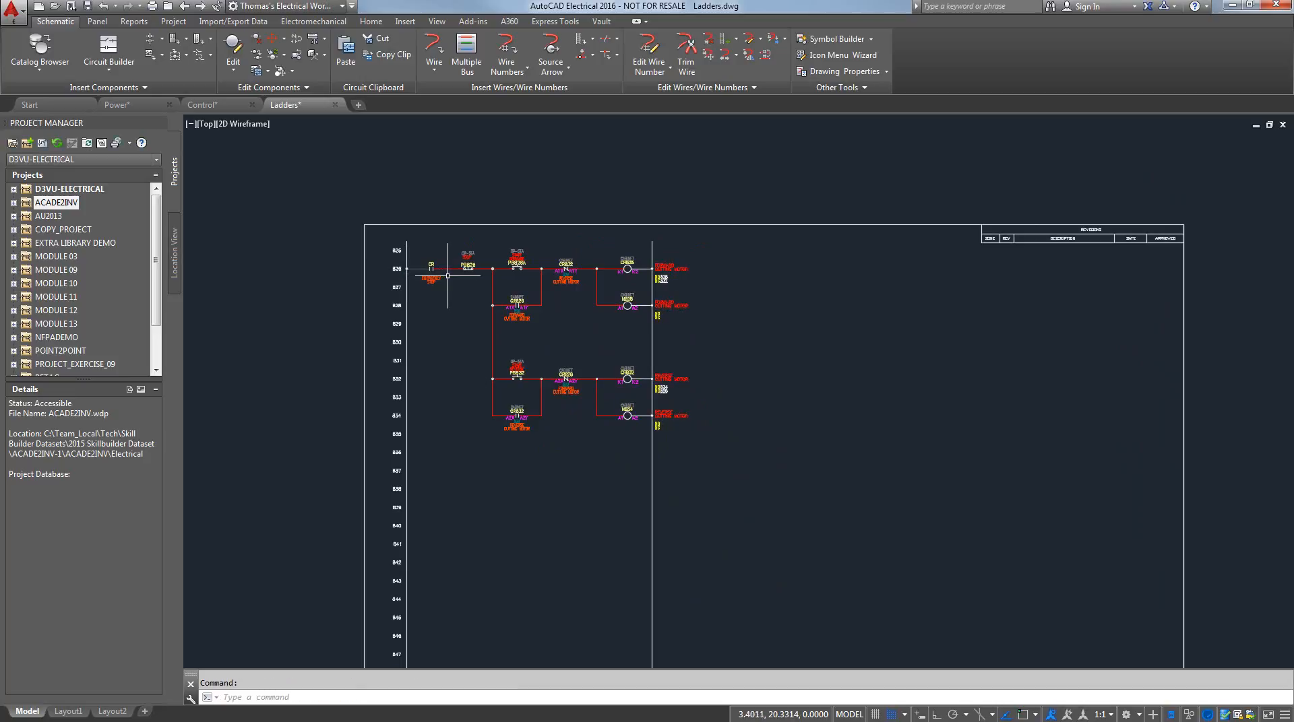
Cut the pasted motor circuit on rungs 826 to 834 to the circuit clipboard, declining the search for child contacts
scroll(490, 244, up, 4)
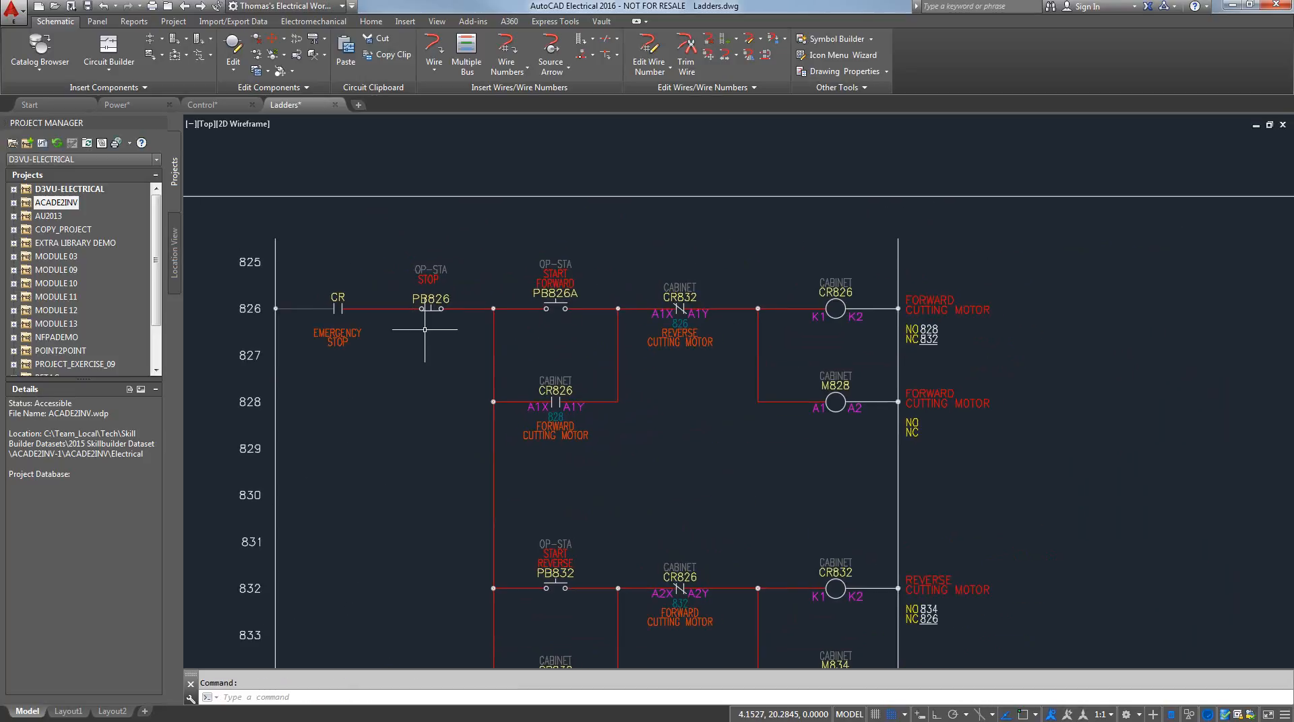
middle_drag(425, 329, 422, 332)
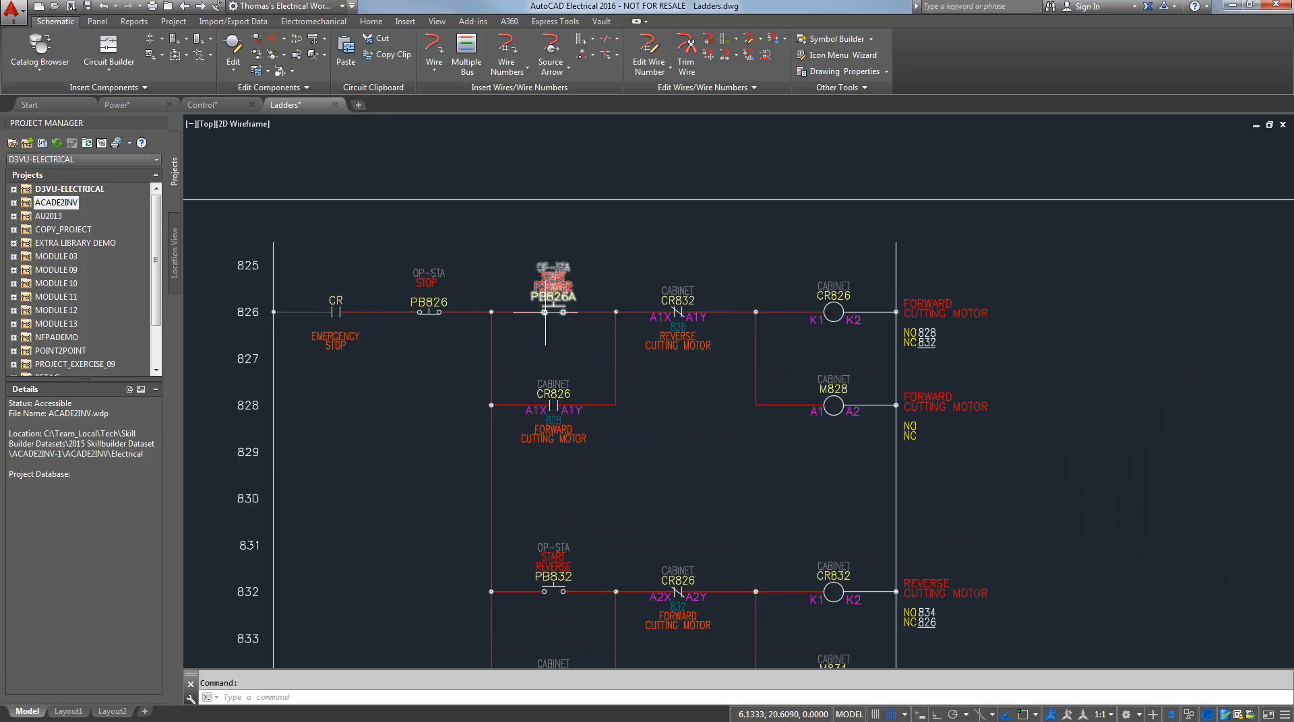
middle_drag(526, 354, 519, 289)
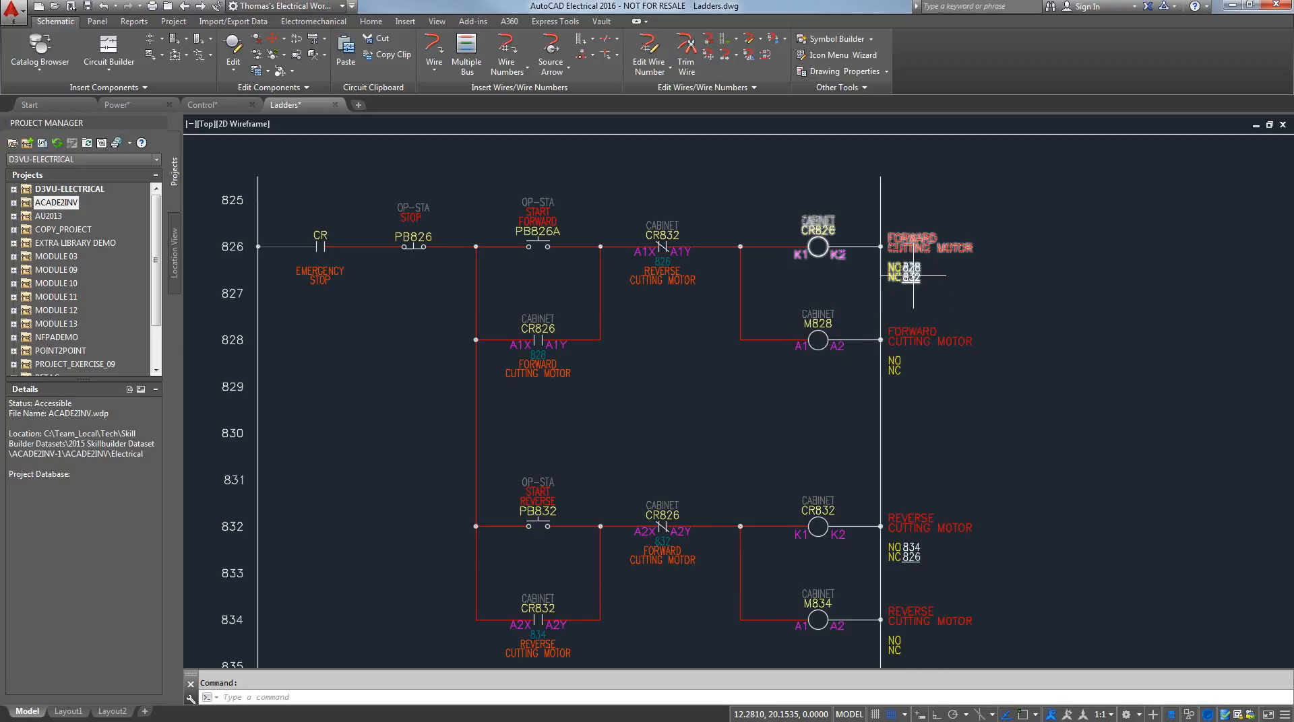
middle_click(656, 413)
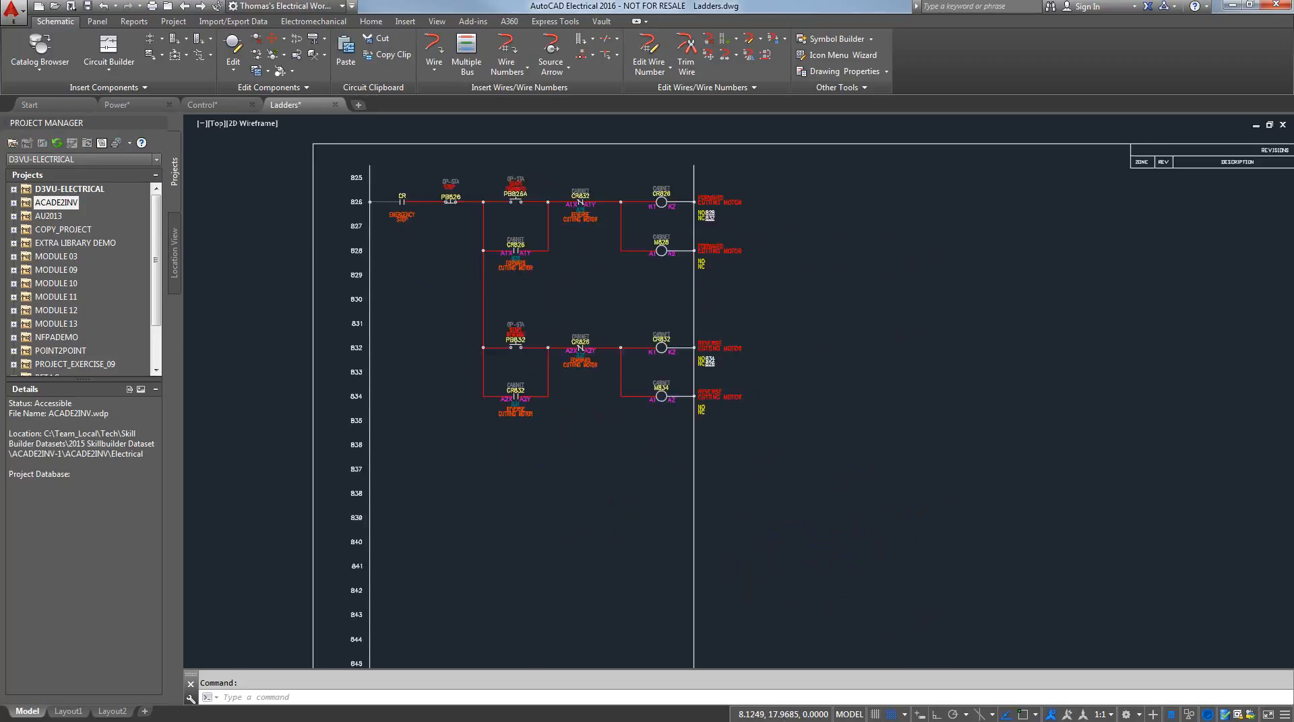
click(401, 55)
middle_drag(406, 168, 410, 214)
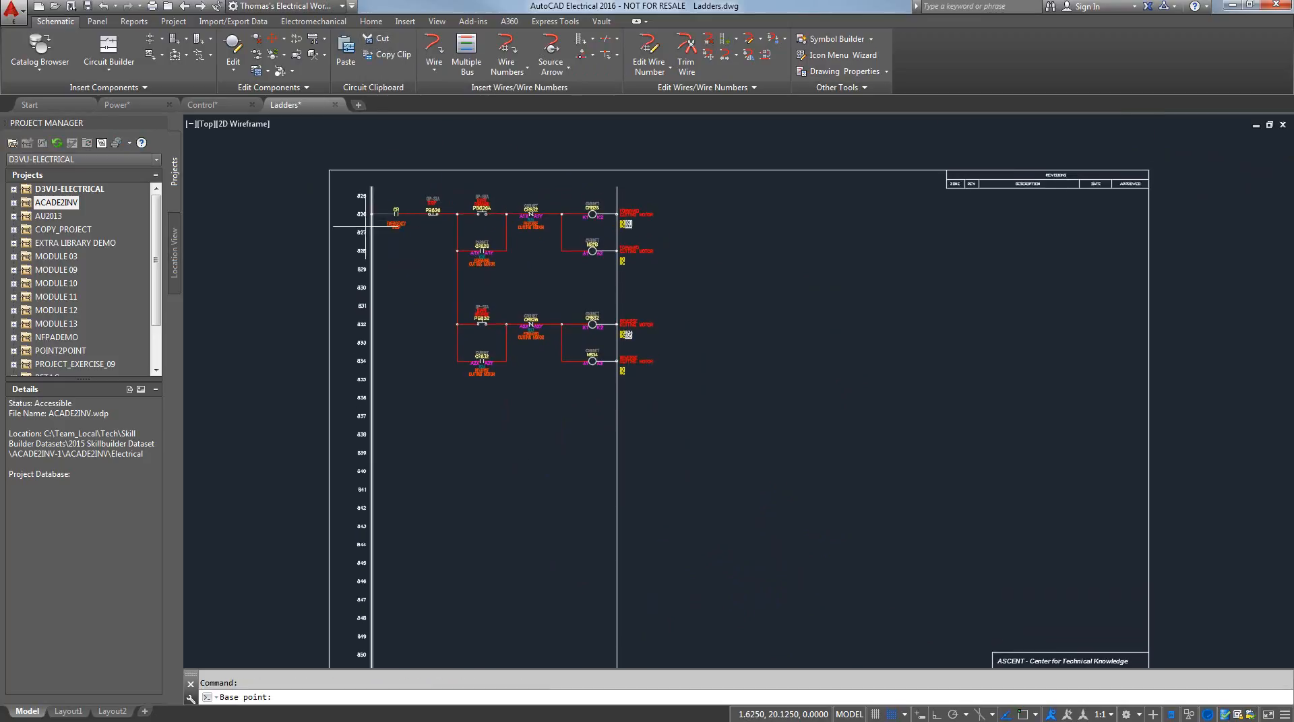
scroll(369, 207, up, 2)
click(374, 208)
click(369, 177)
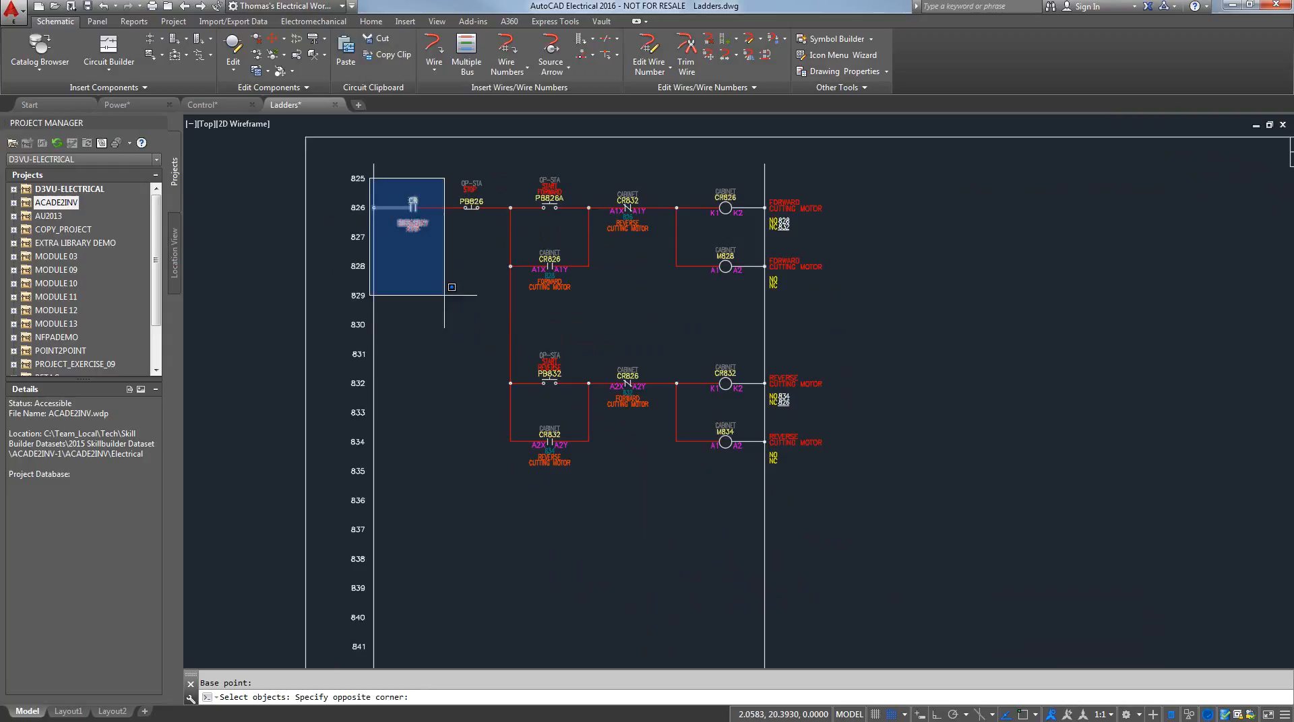
click(877, 508)
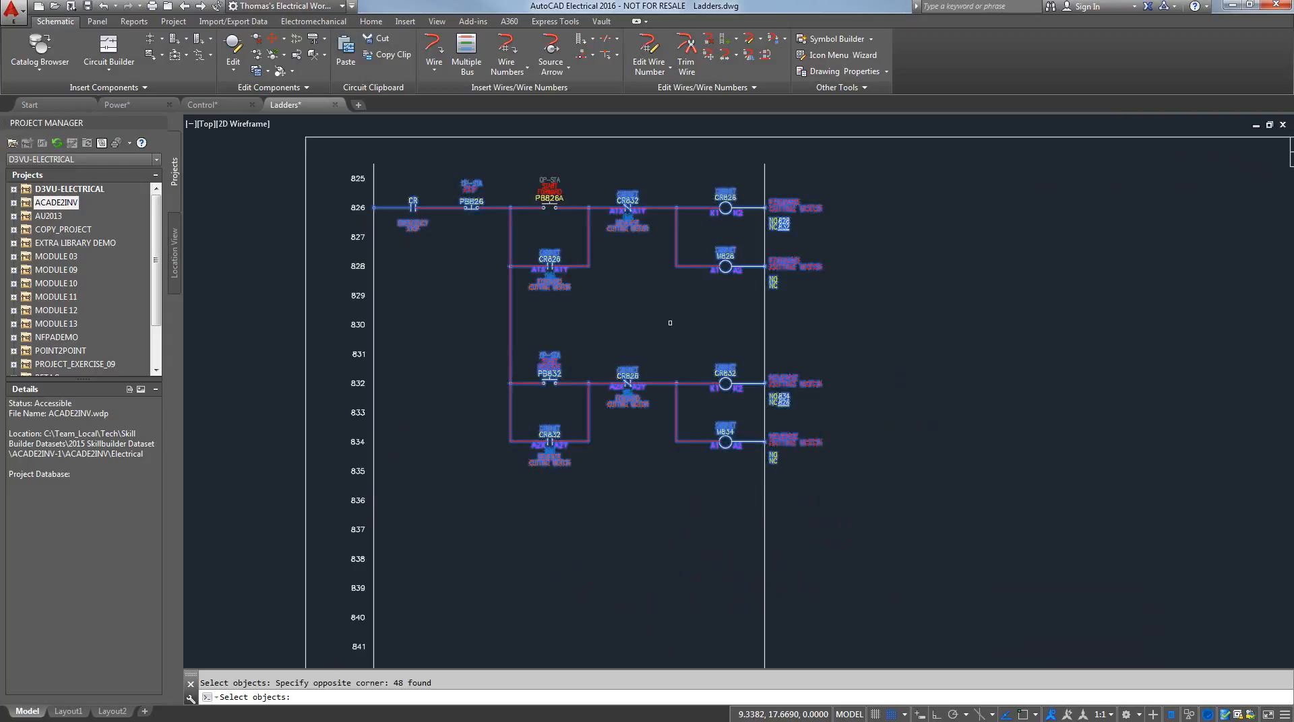
key(Return)
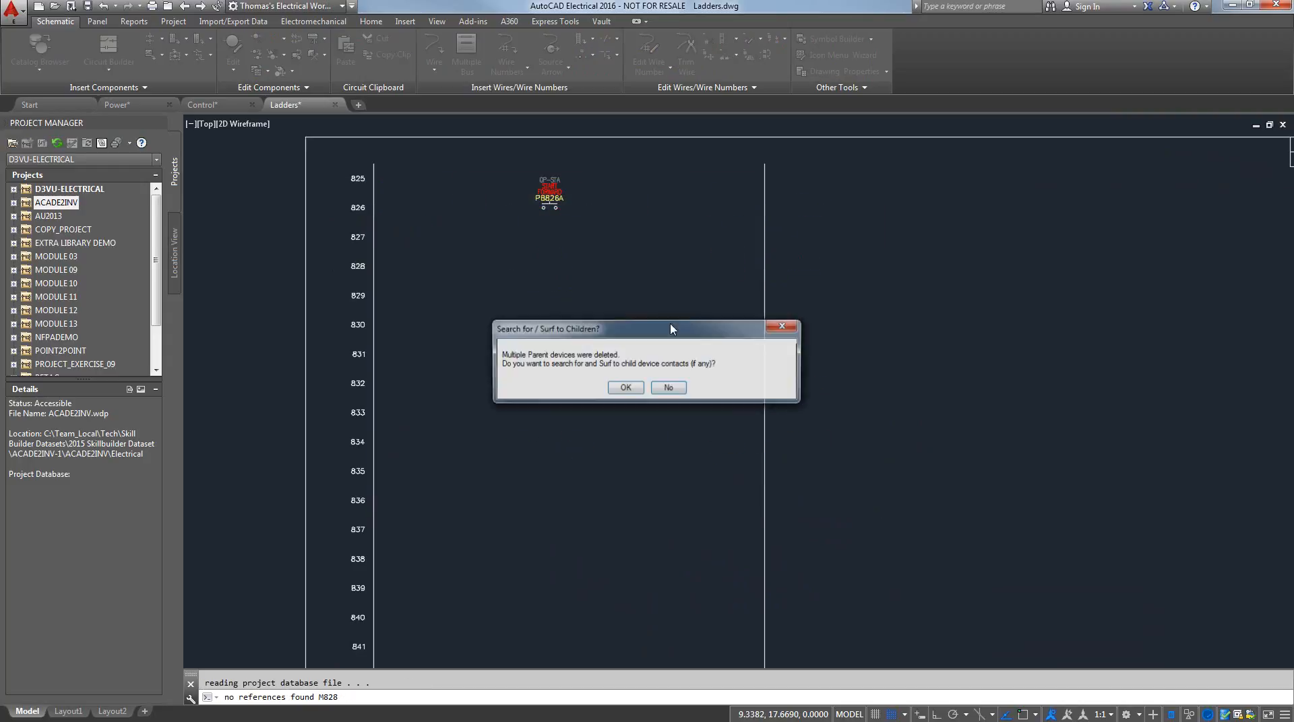
click(667, 389)
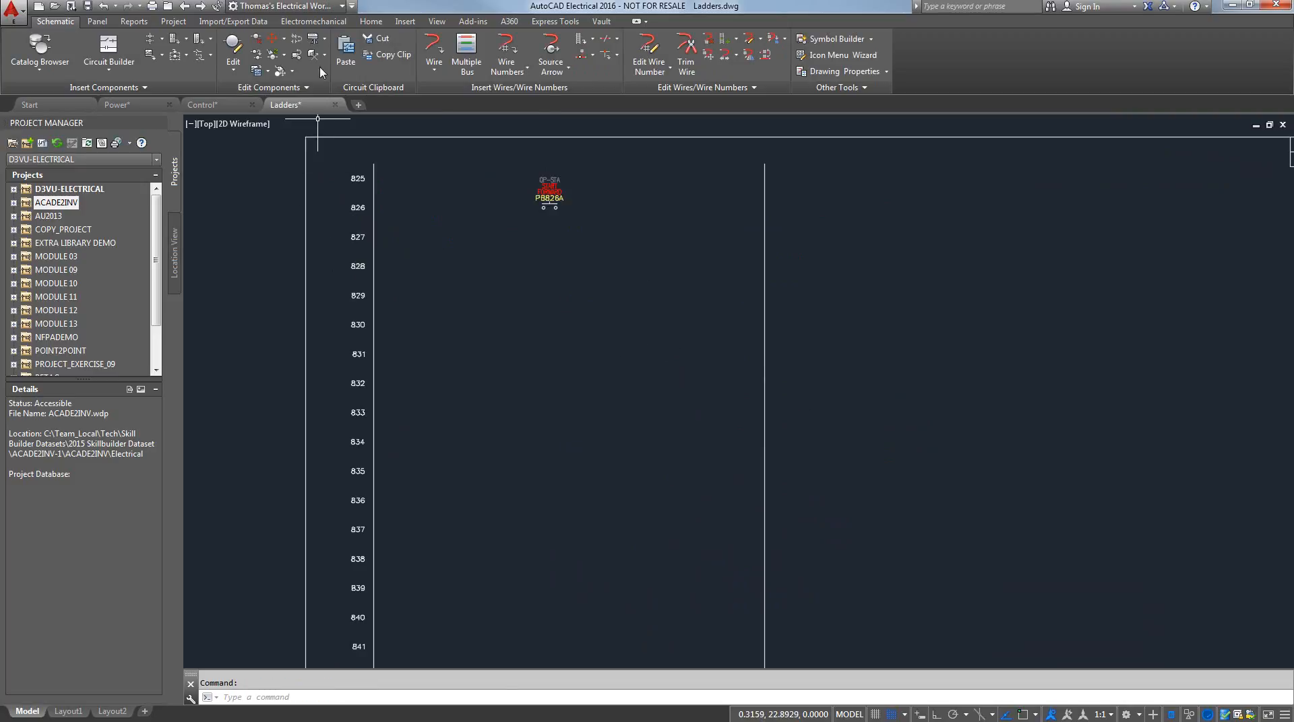
click(341, 47)
click(601, 443)
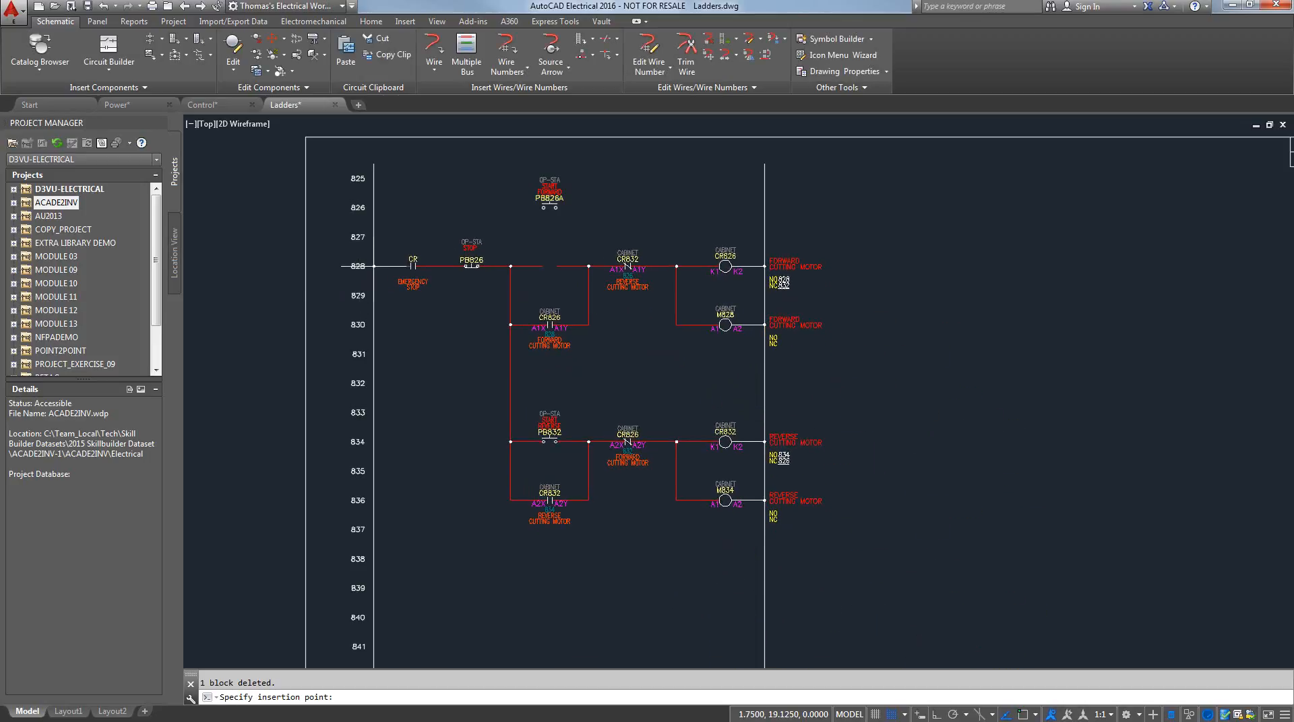
key(Escape)
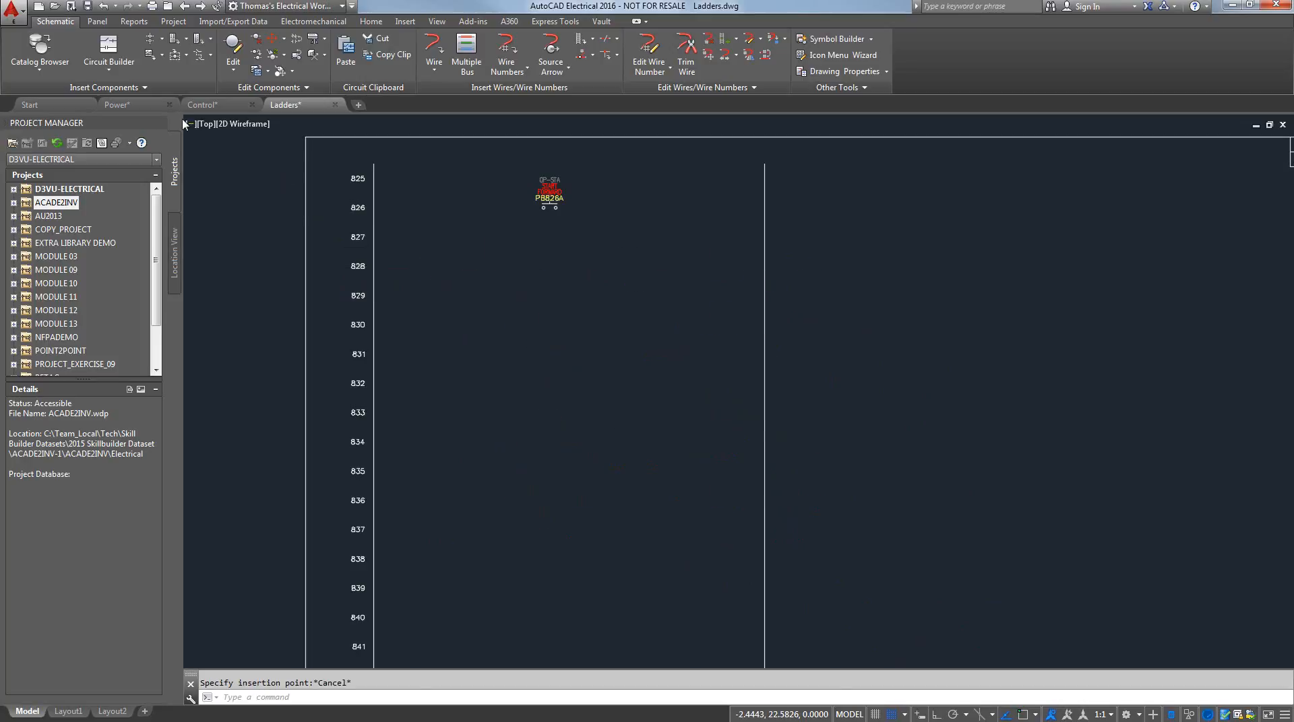
Go back to the Control drawing and expand the CABINET location in the project's Location View
click(162, 106)
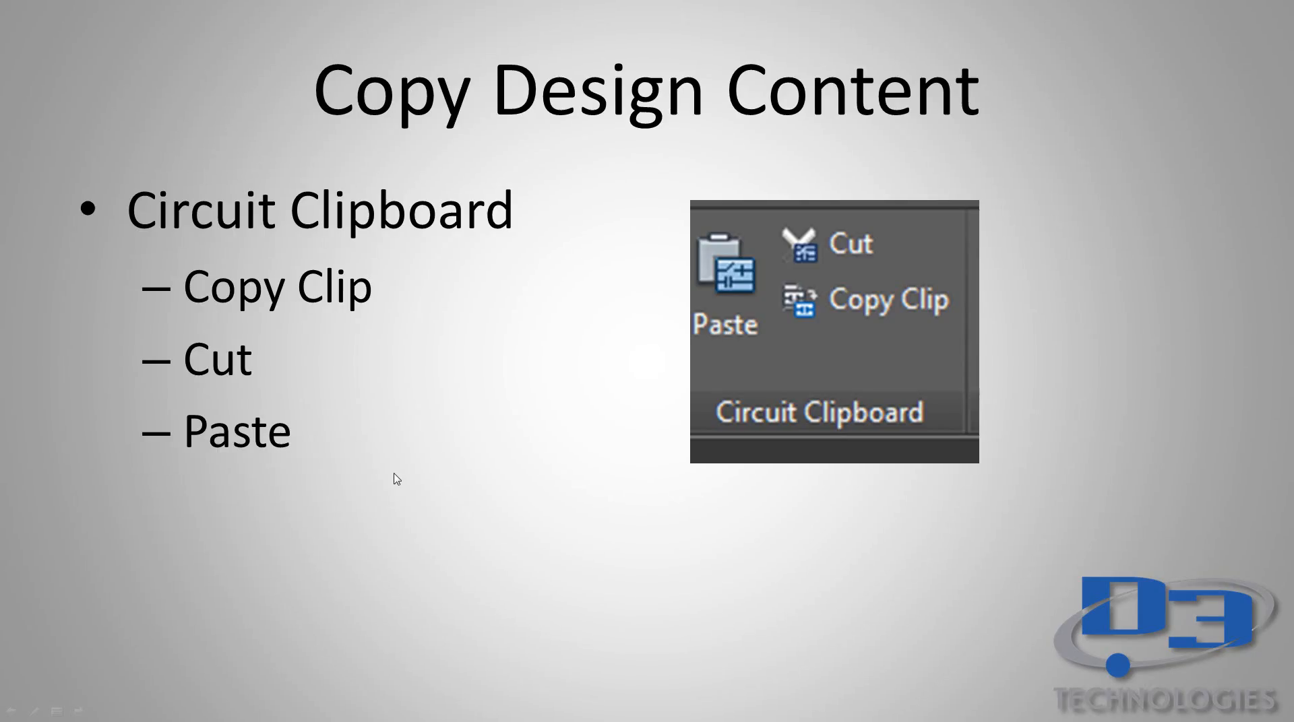
key(Right)
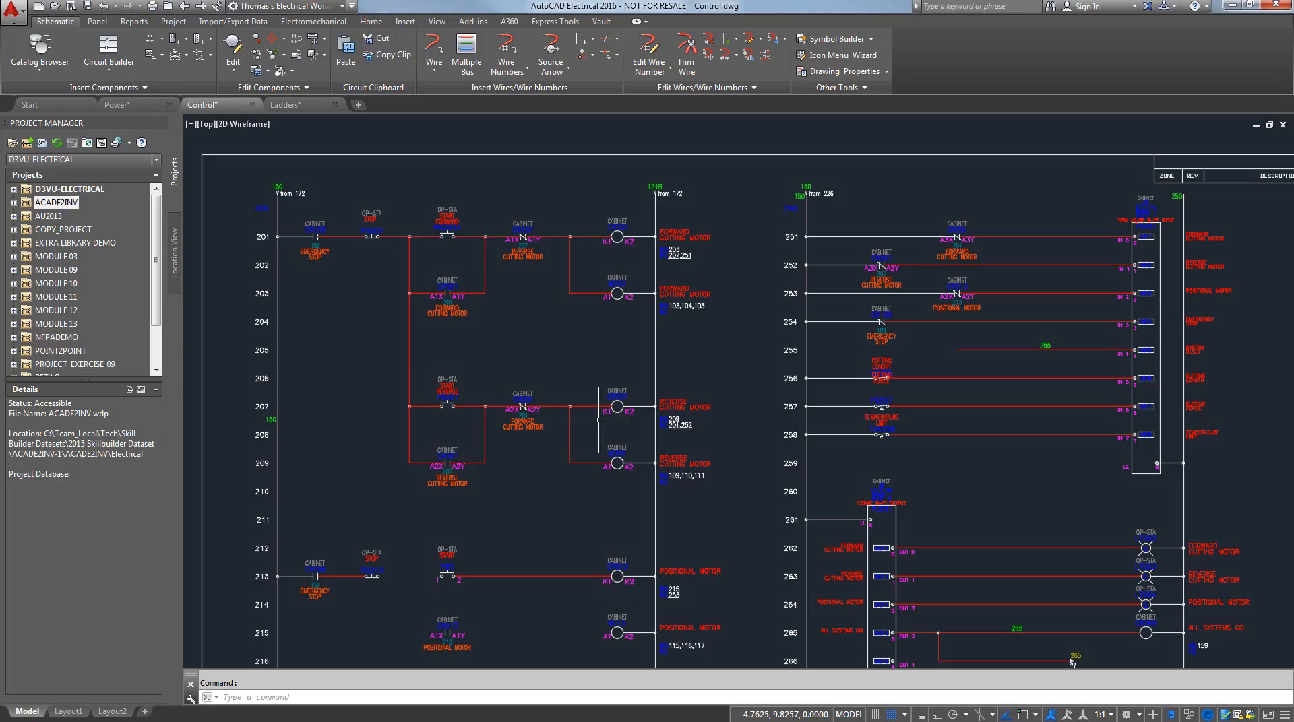
middle_click(717, 344)
middle_click(718, 344)
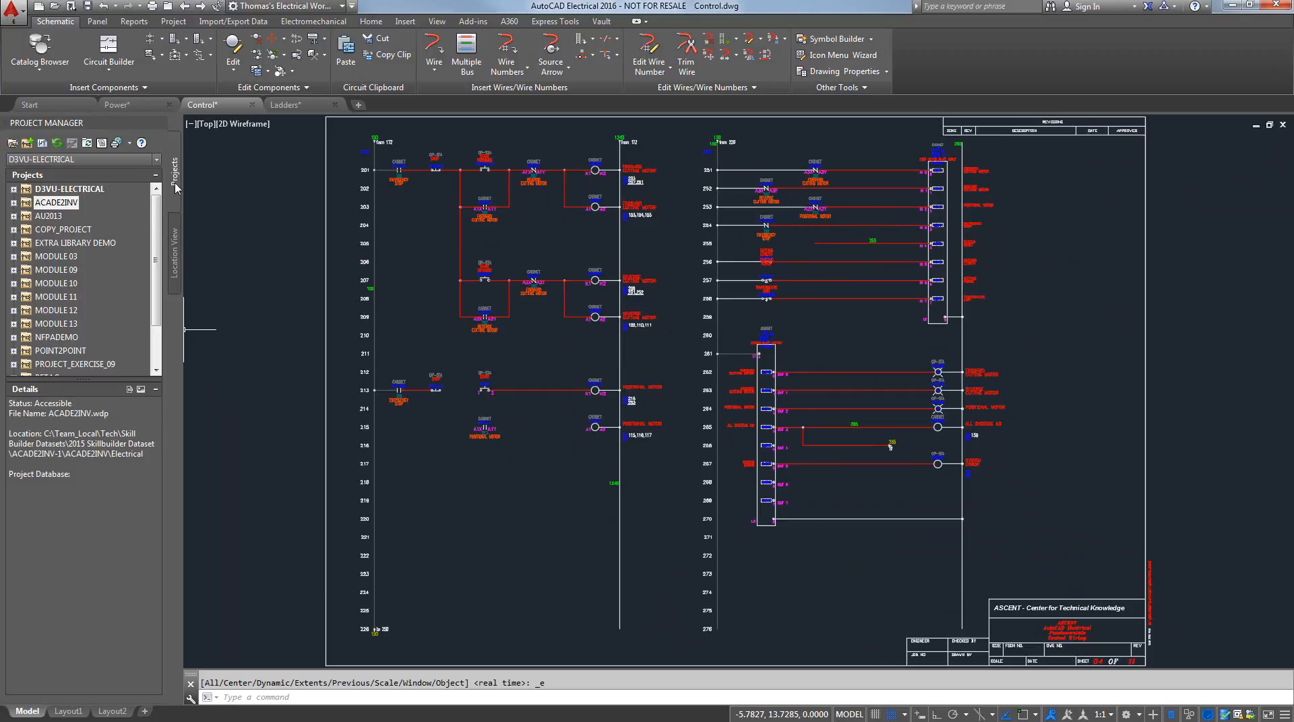
click(174, 253)
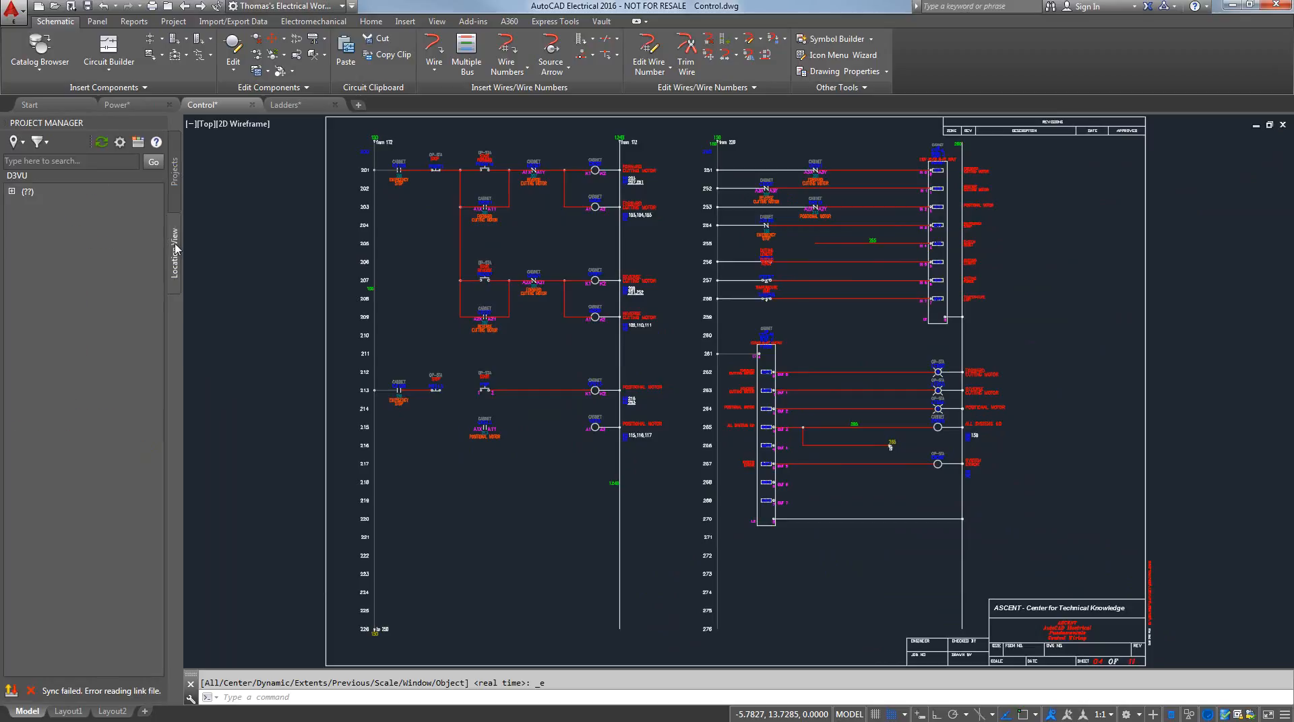
click(11, 192)
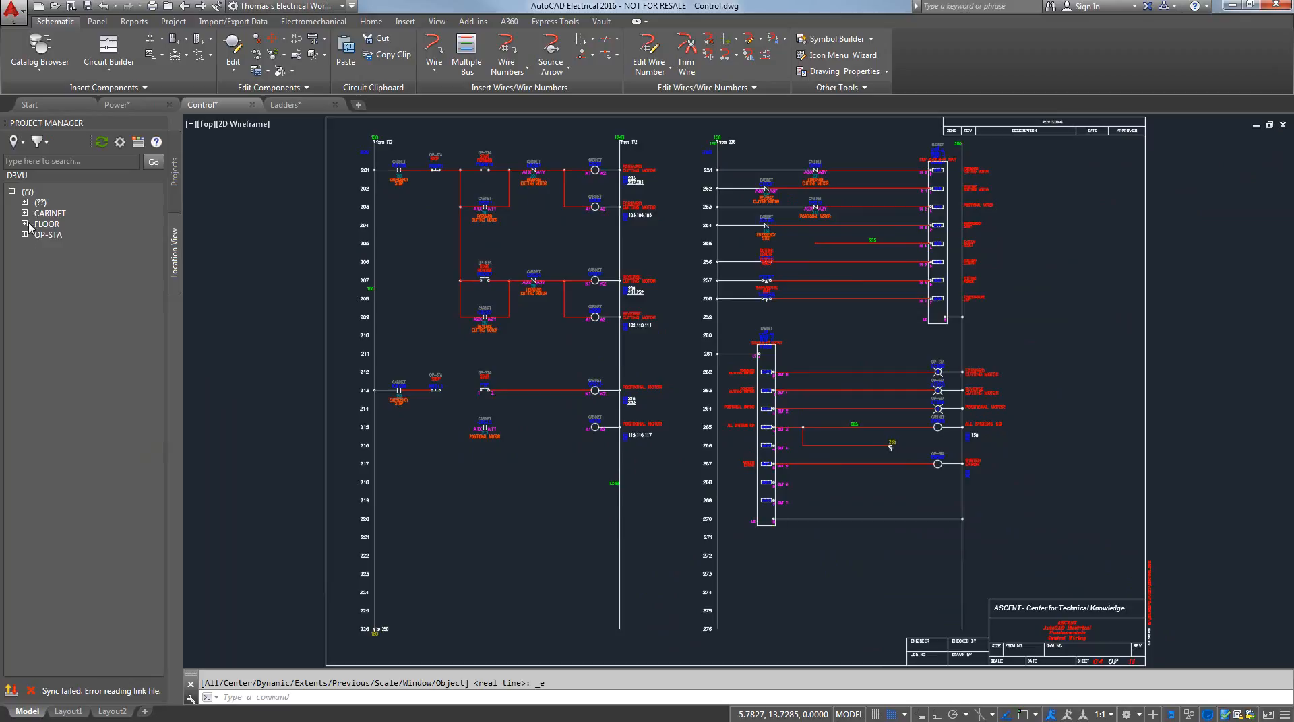
click(25, 213)
Check the component information and available commands of CR207 in the CABINET location, and expand CR201 to list its pins
mouse_move(85, 227)
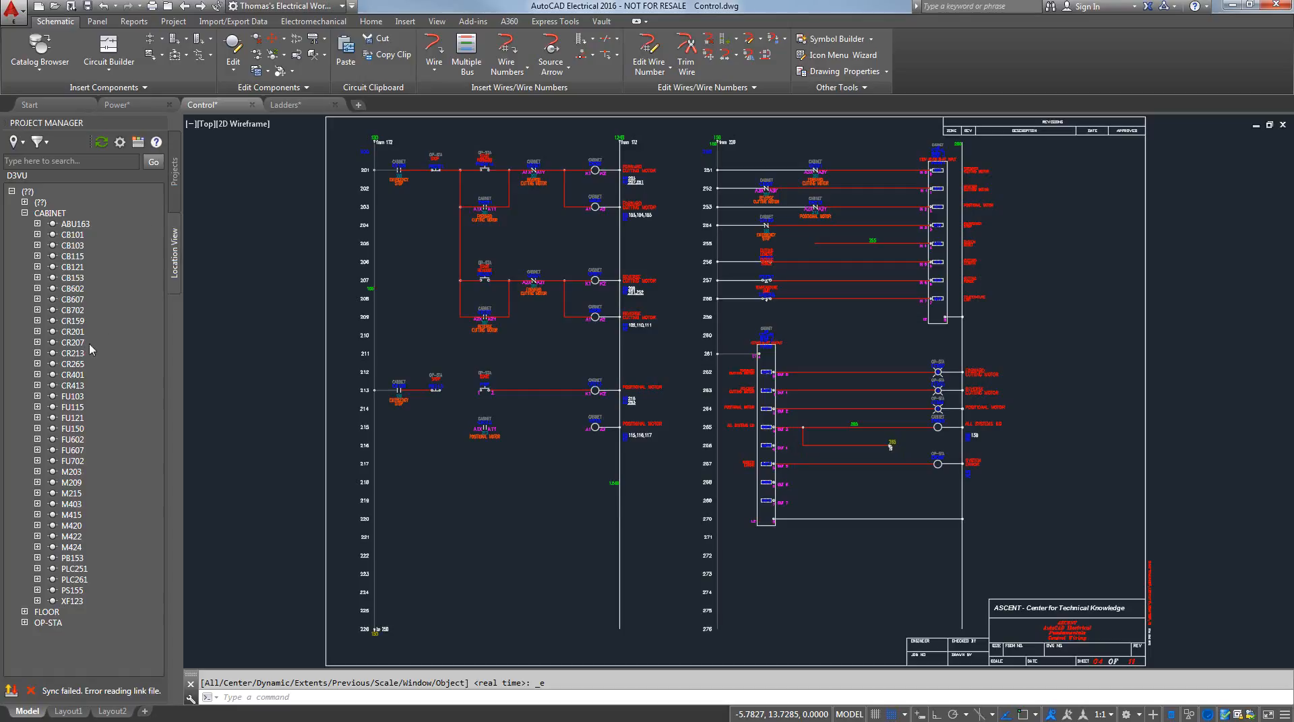
mouse_move(77, 347)
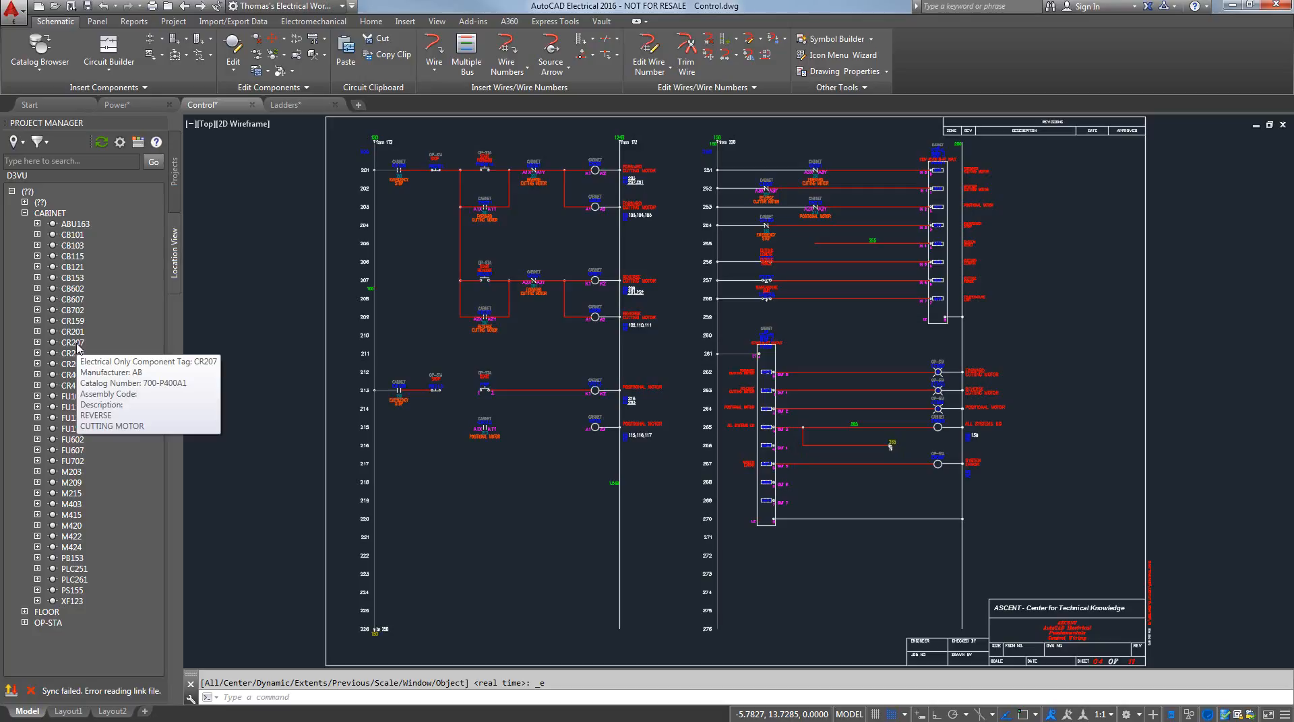
right_click(74, 347)
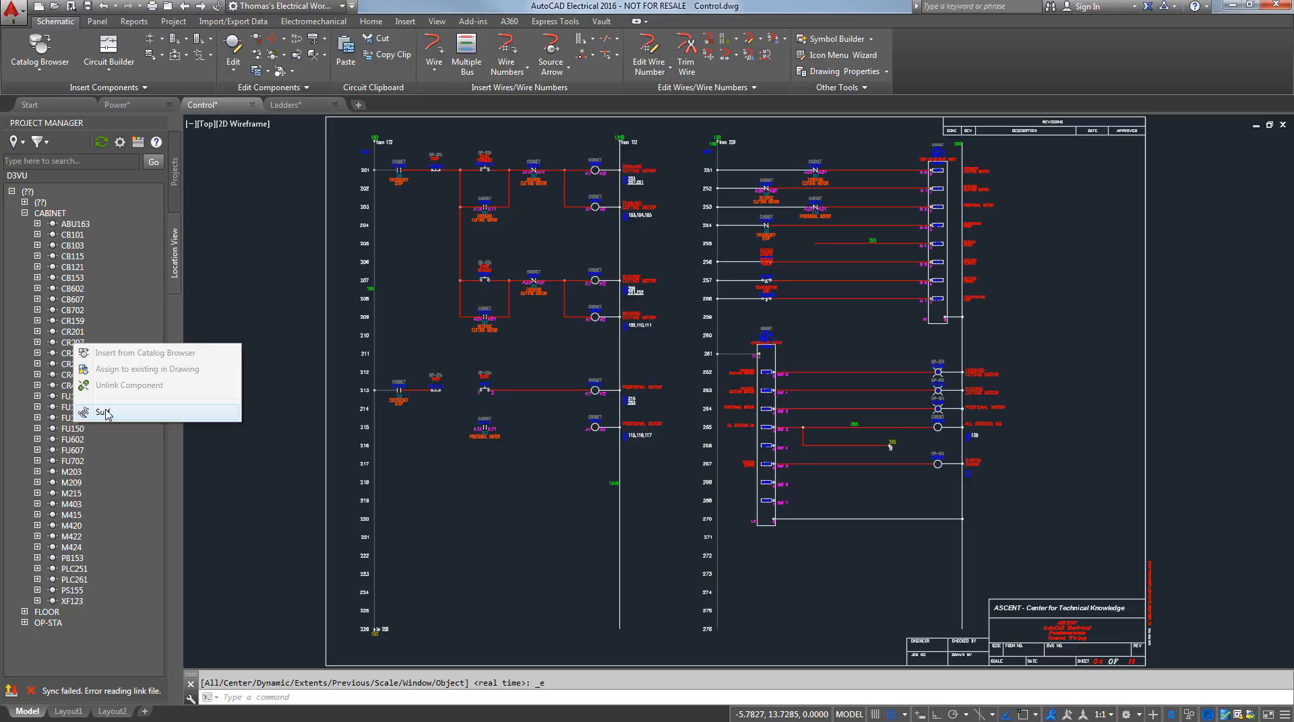
click(128, 300)
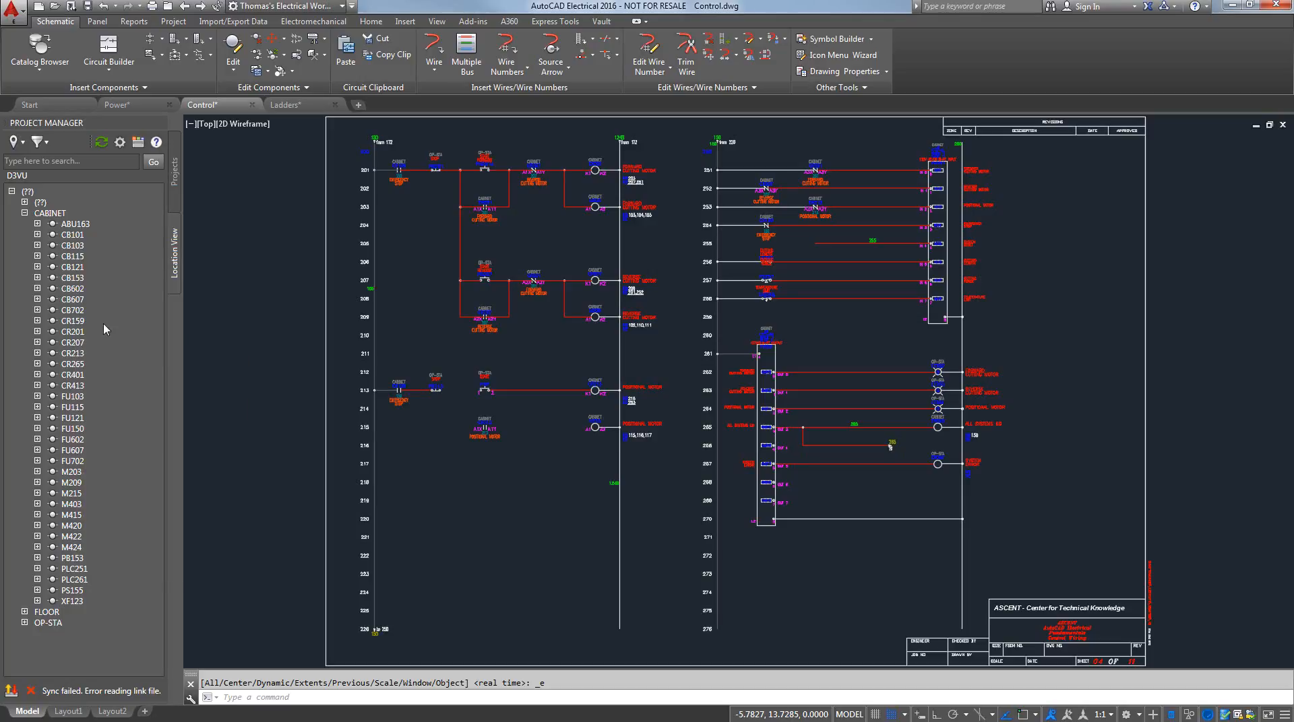
click(37, 332)
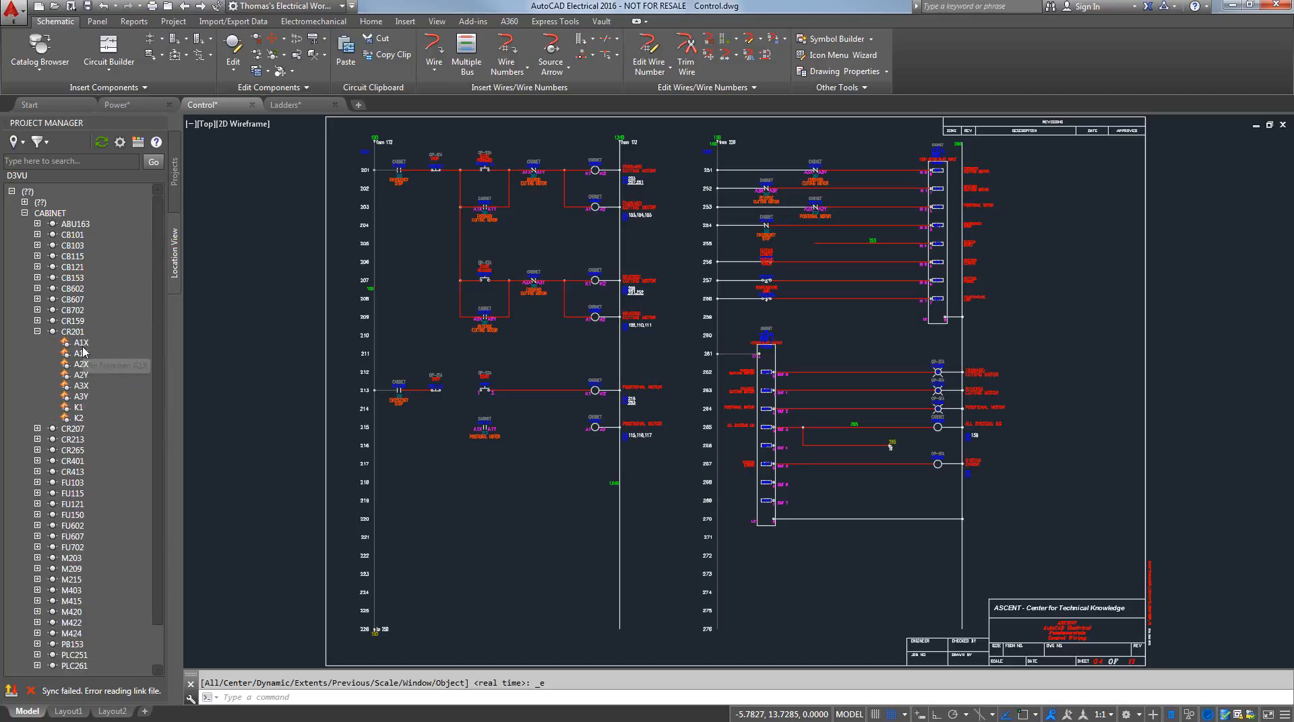
Display the details and the wire connections of relay CR201 in the Location View
click(139, 142)
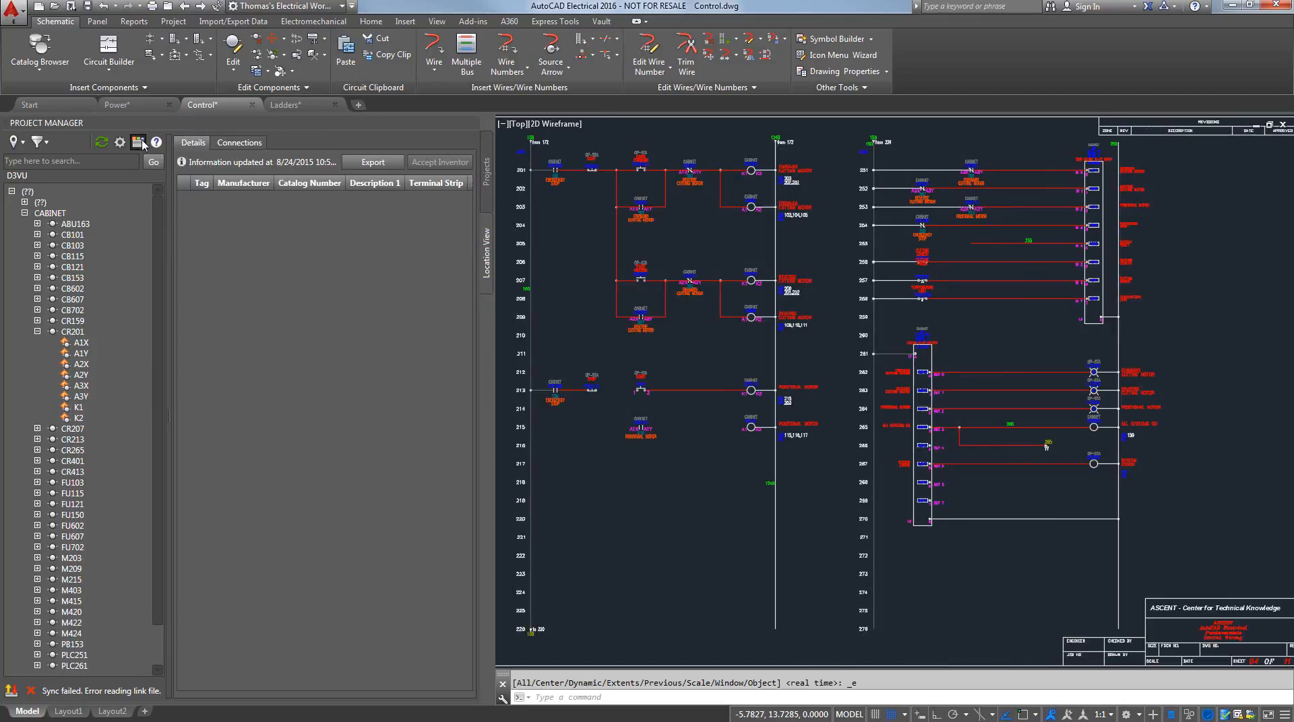
click(73, 332)
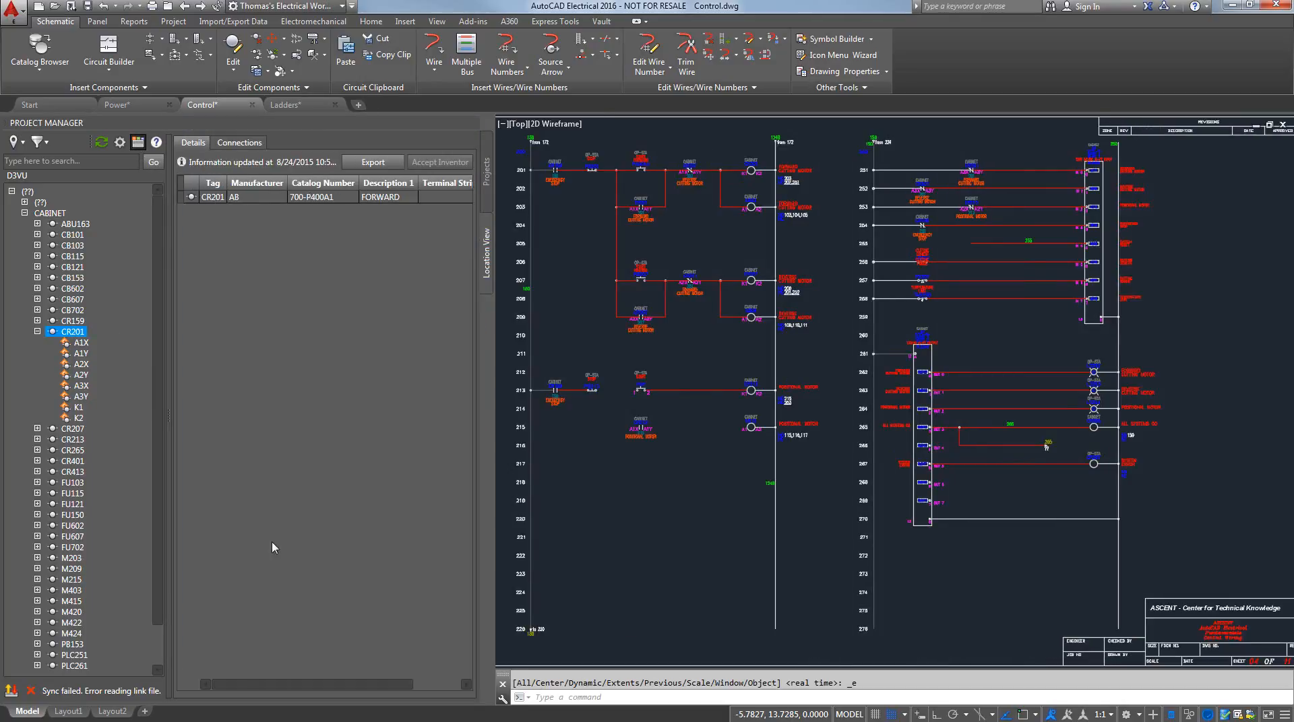
mouse_move(260, 682)
mouse_down()
mouse_move(345, 687)
mouse_move(242, 679)
mouse_up()
click(238, 144)
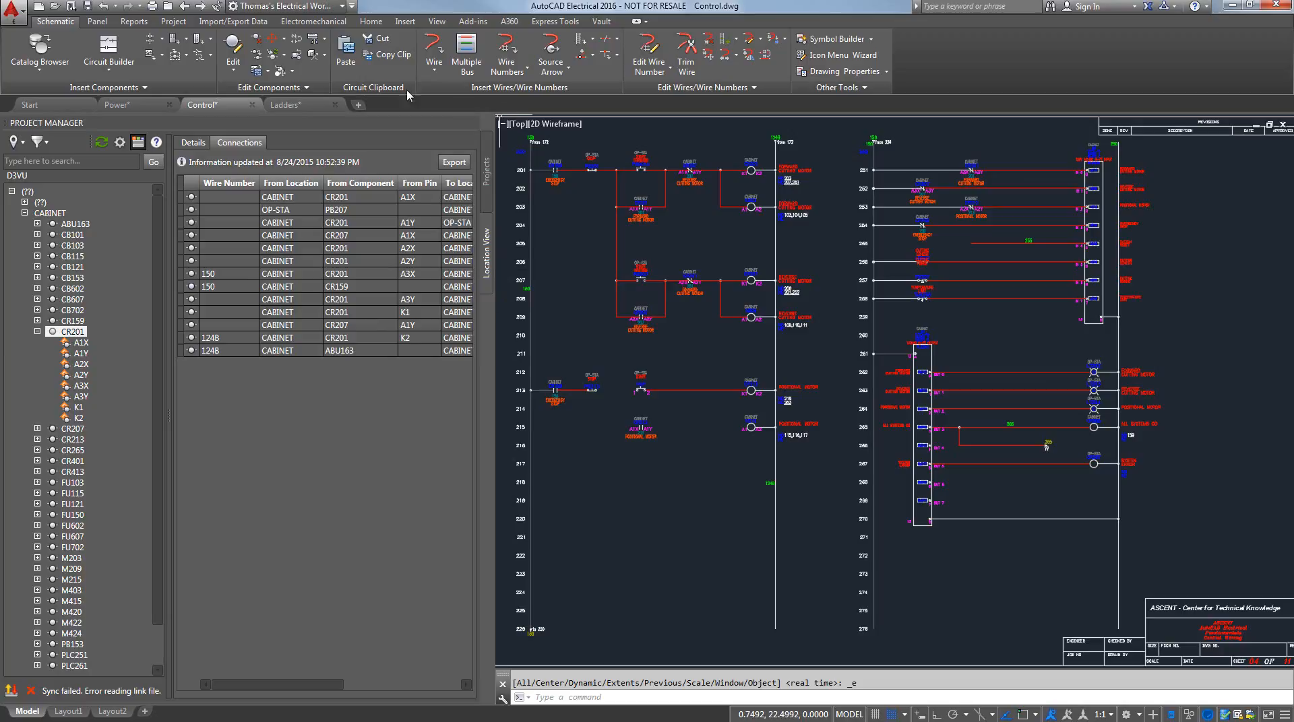
Unlink the D3VU-Electrical project from the D3VU.emx link file, and hide the details and connections in the Location View
click(323, 26)
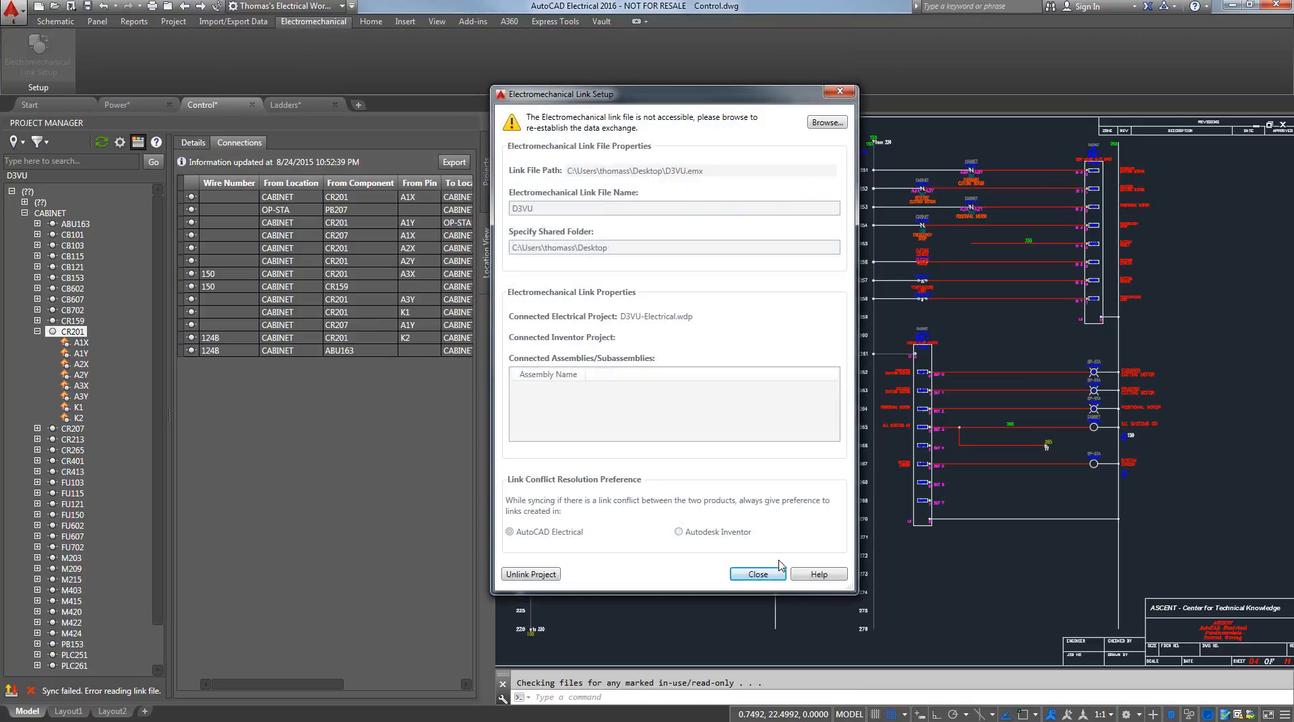
click(532, 573)
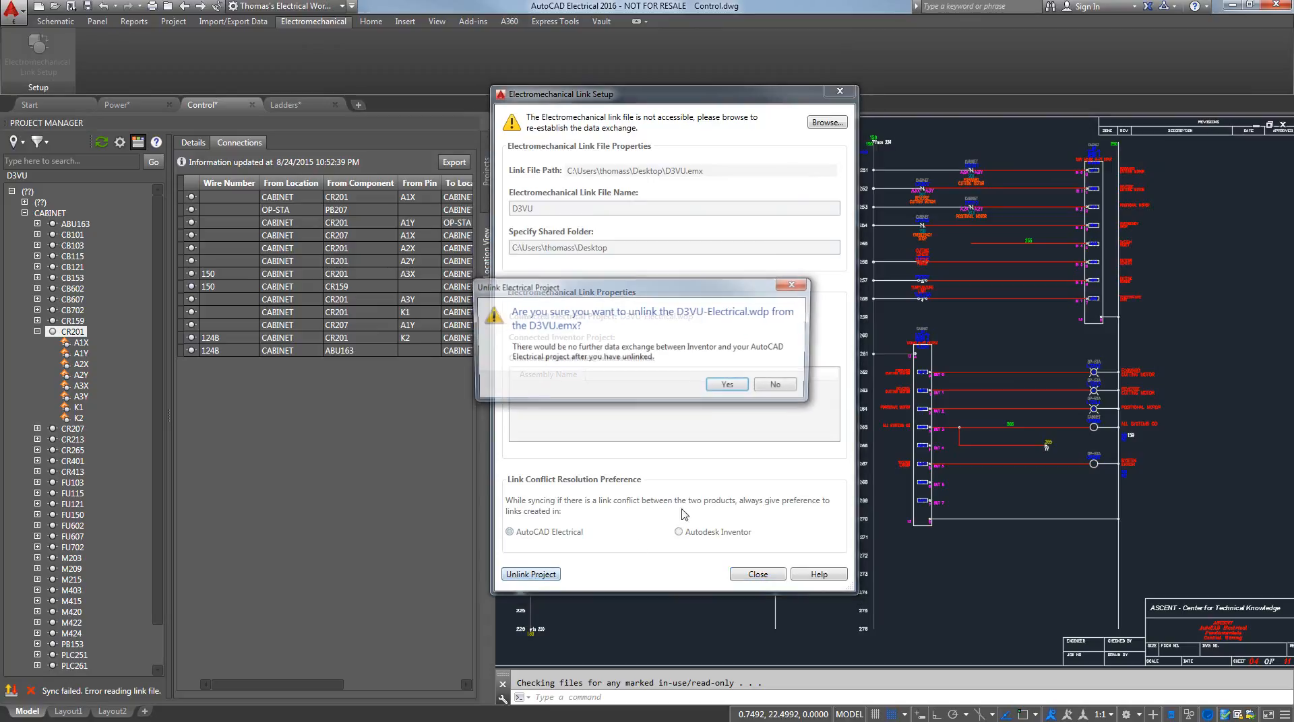
click(730, 386)
click(768, 388)
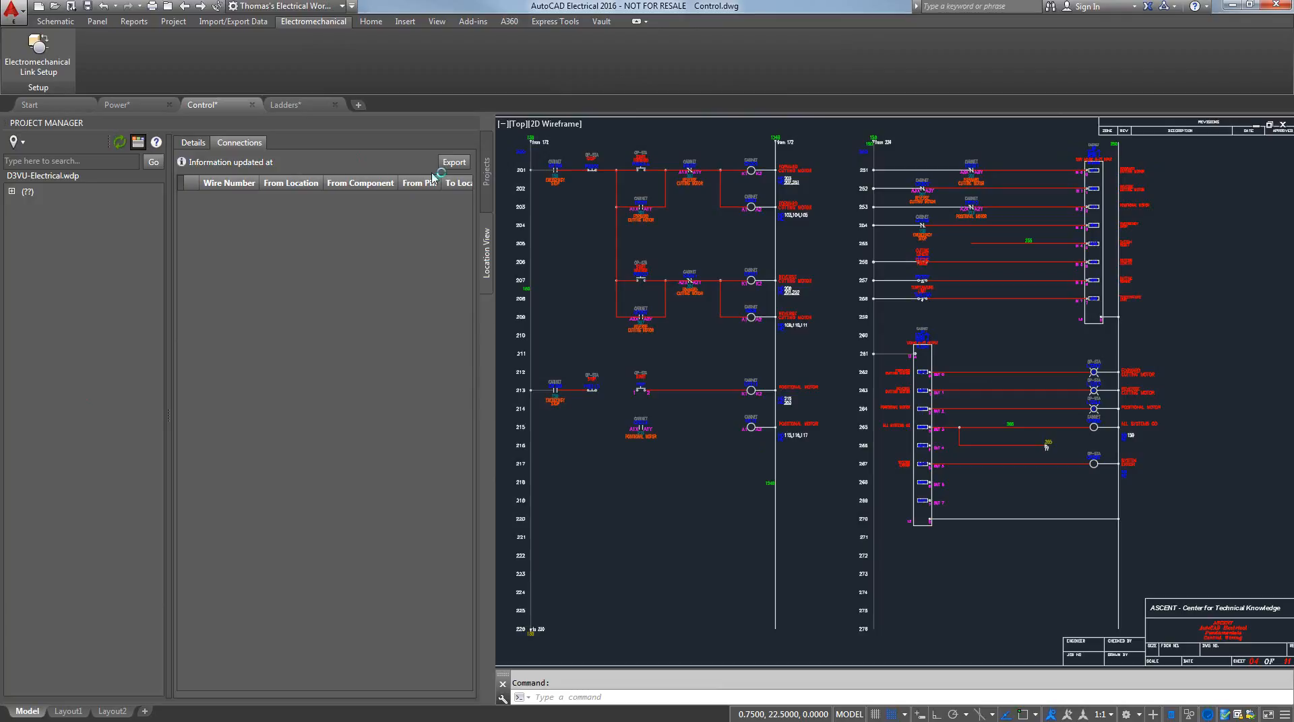
click(140, 143)
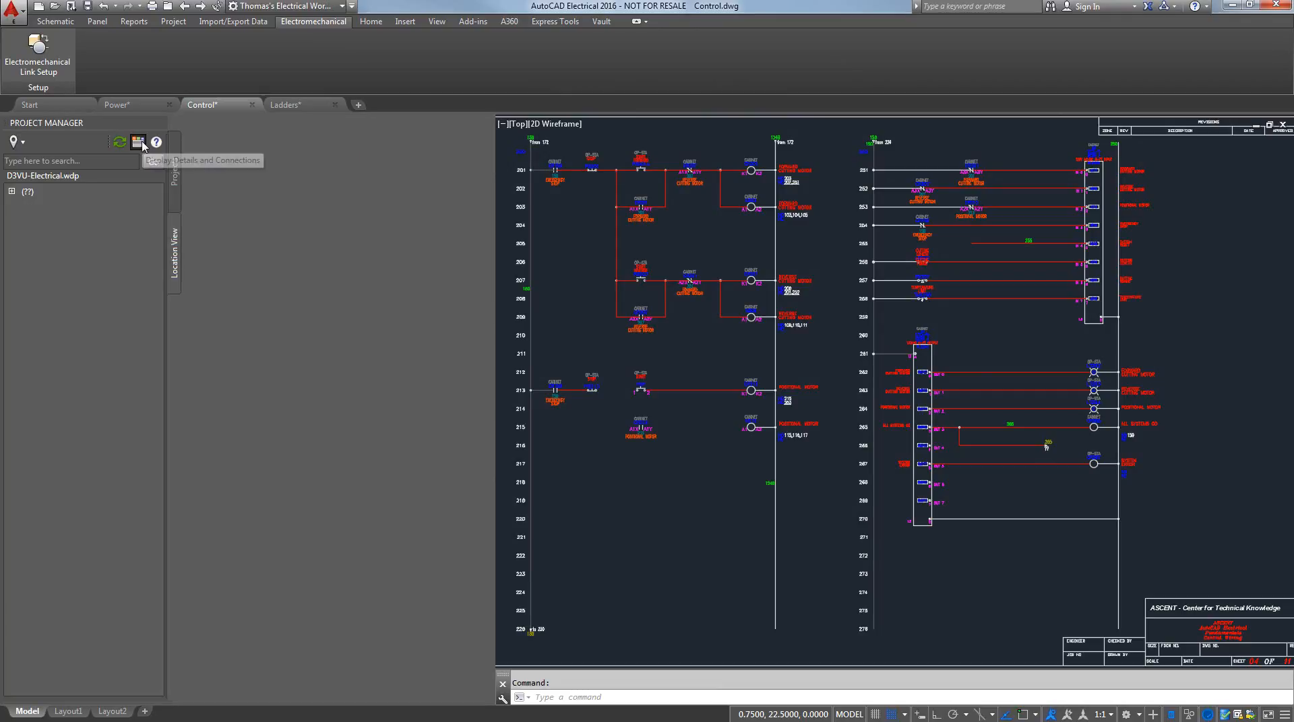
click(138, 144)
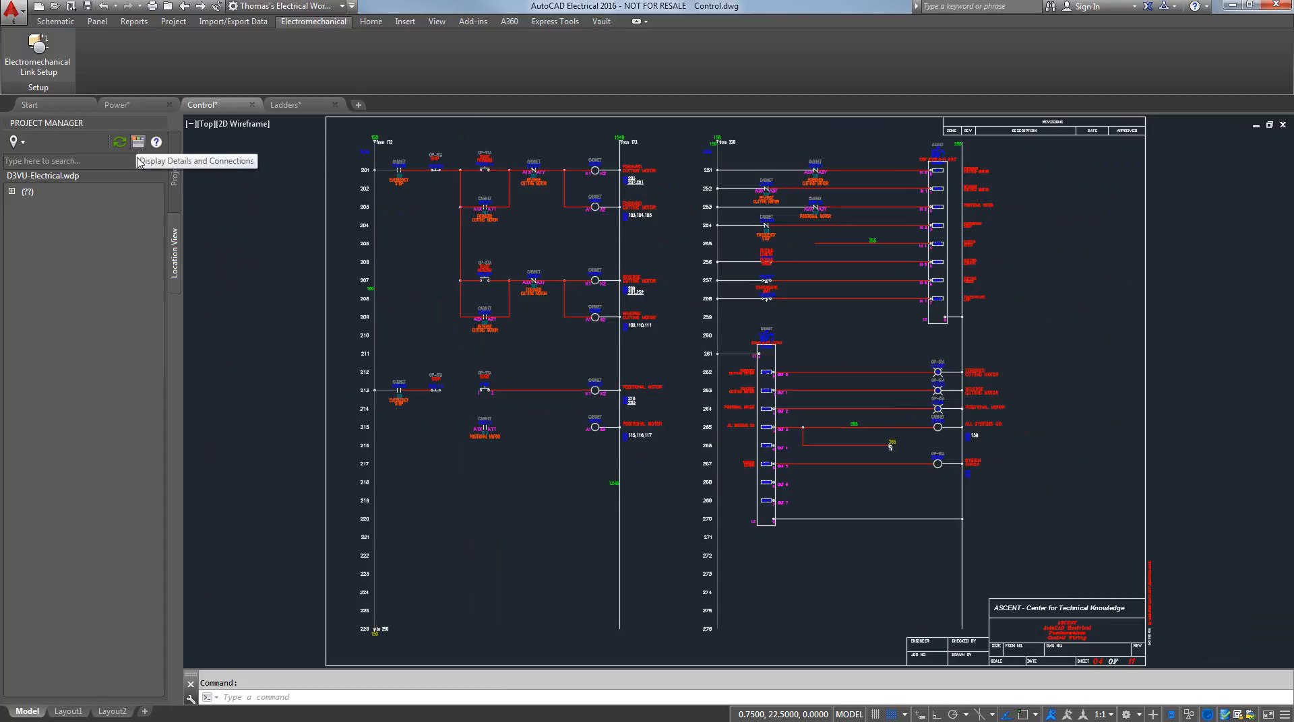
Create an electromechanical link file named D3VU-1, using the D3VU-Electrical folder on the desktop as the shared folder
click(31, 67)
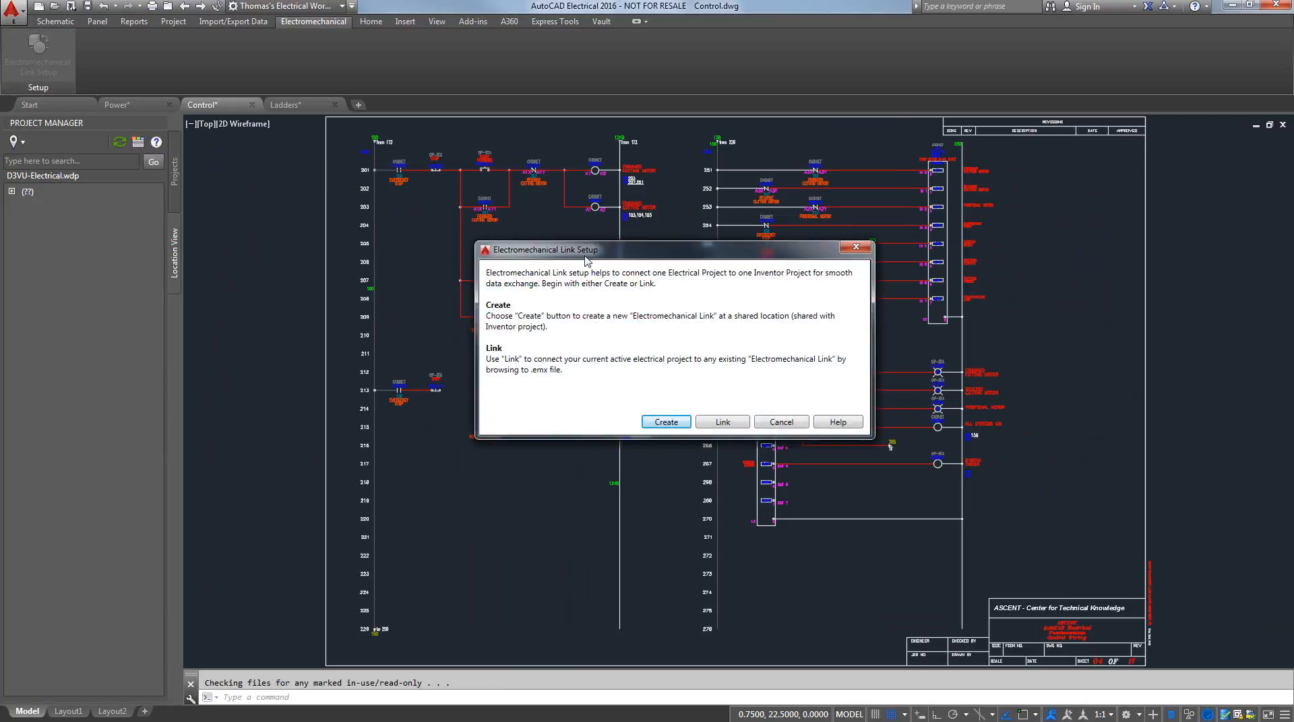
click(665, 422)
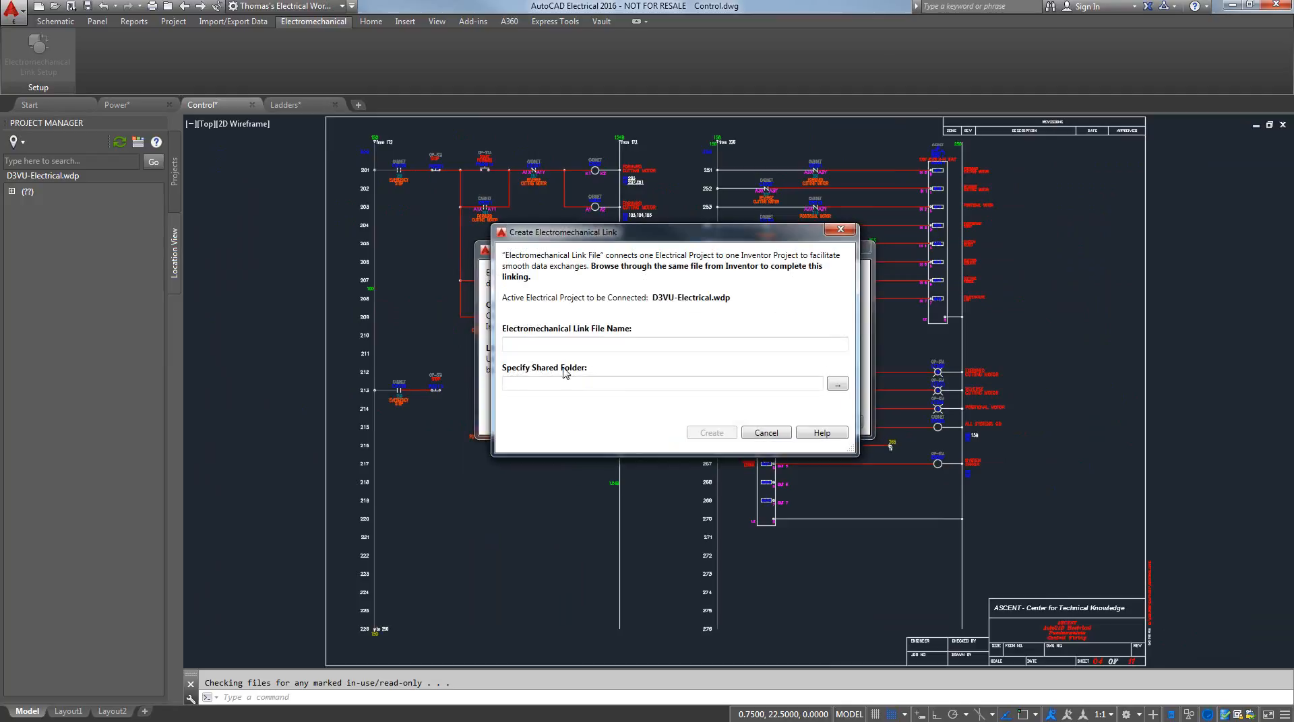
click(567, 345)
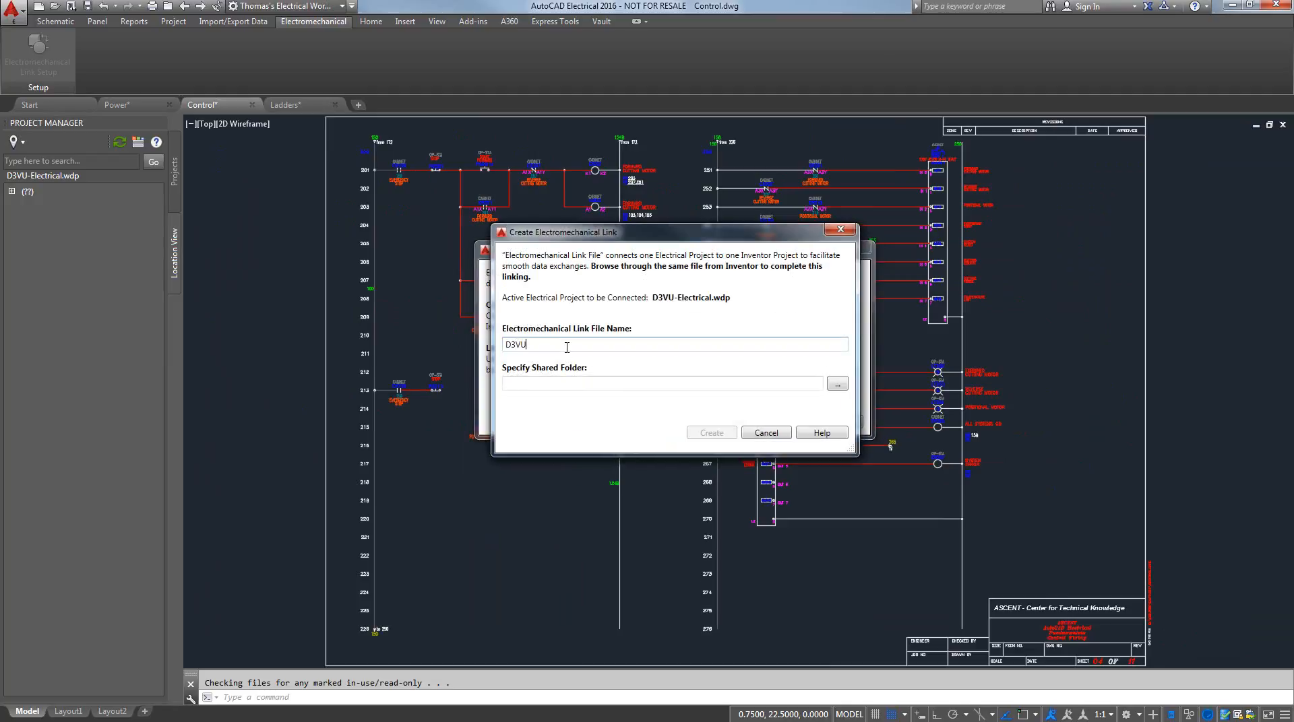
click(842, 384)
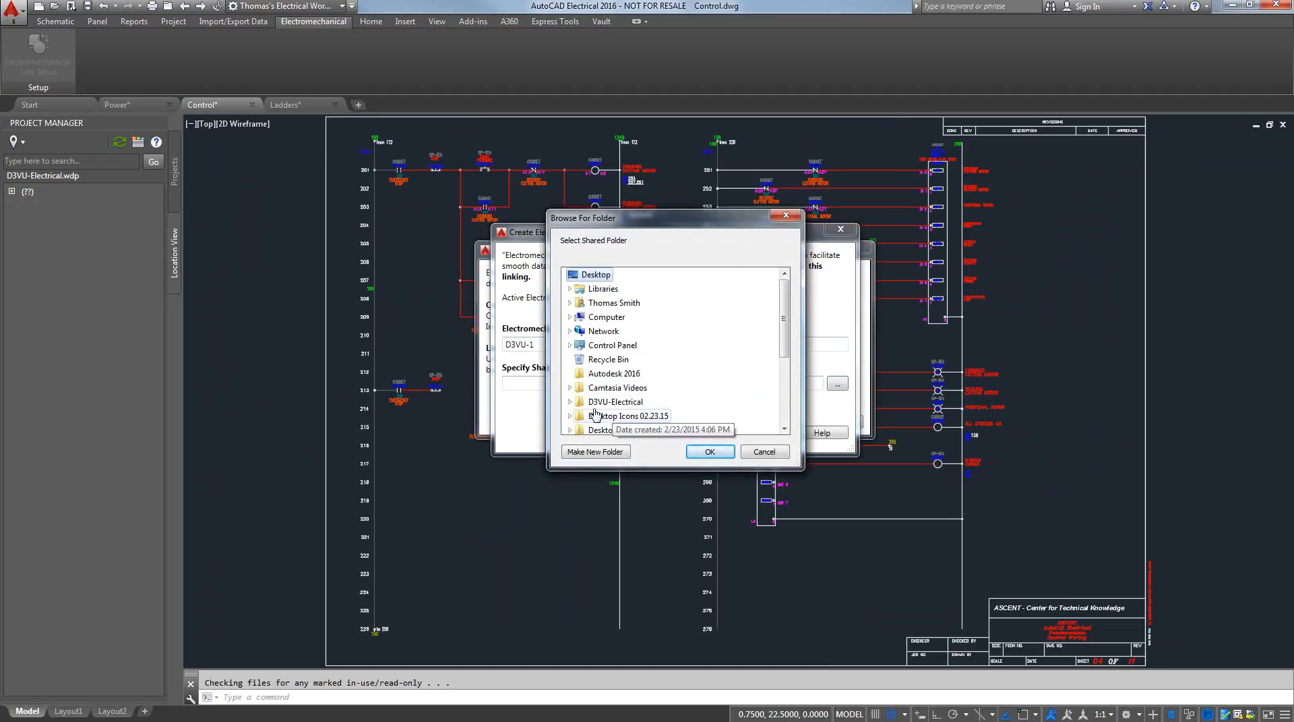
click(570, 402)
drag(785, 330, 784, 339)
click(614, 317)
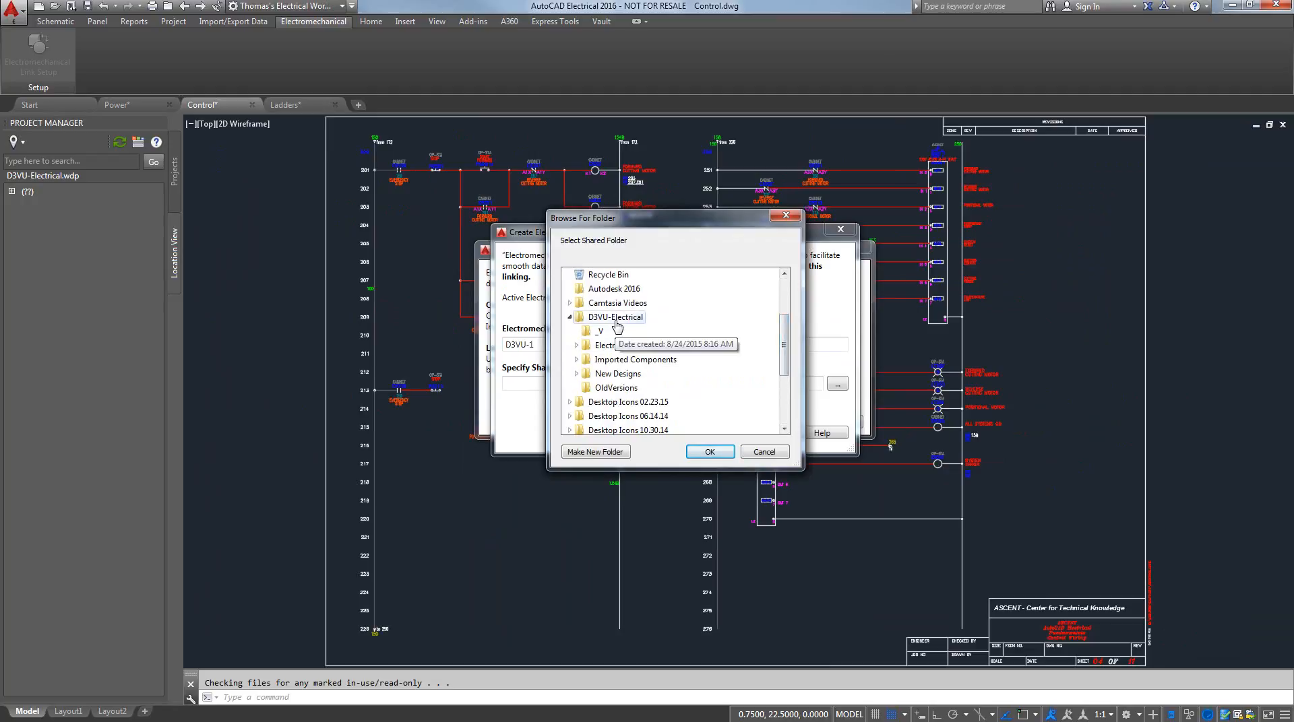
click(710, 452)
click(714, 435)
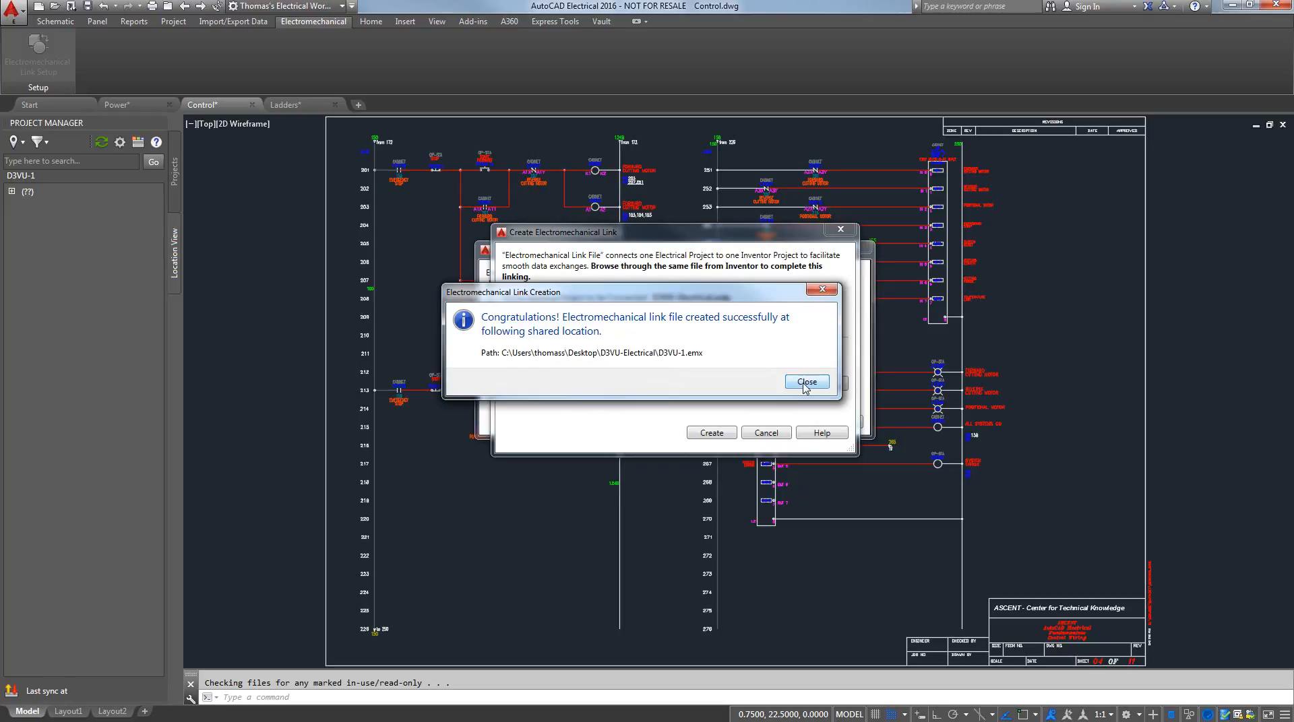
click(805, 382)
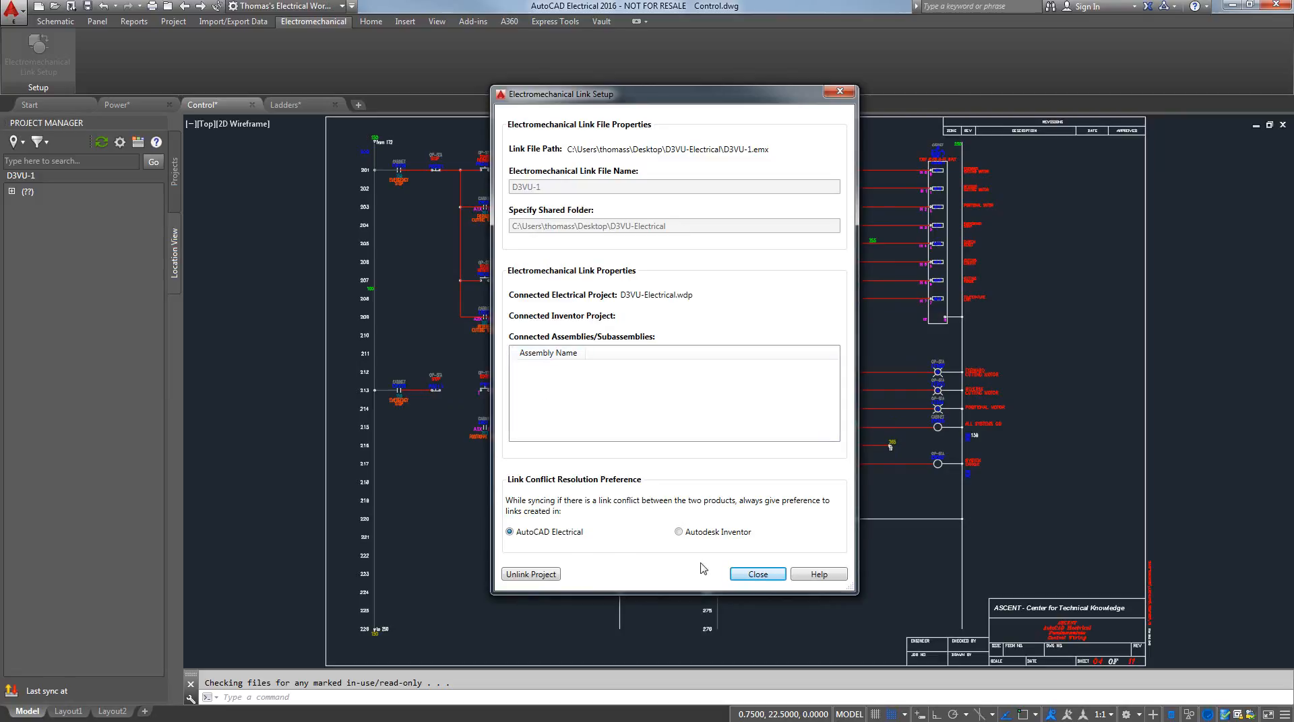
click(754, 576)
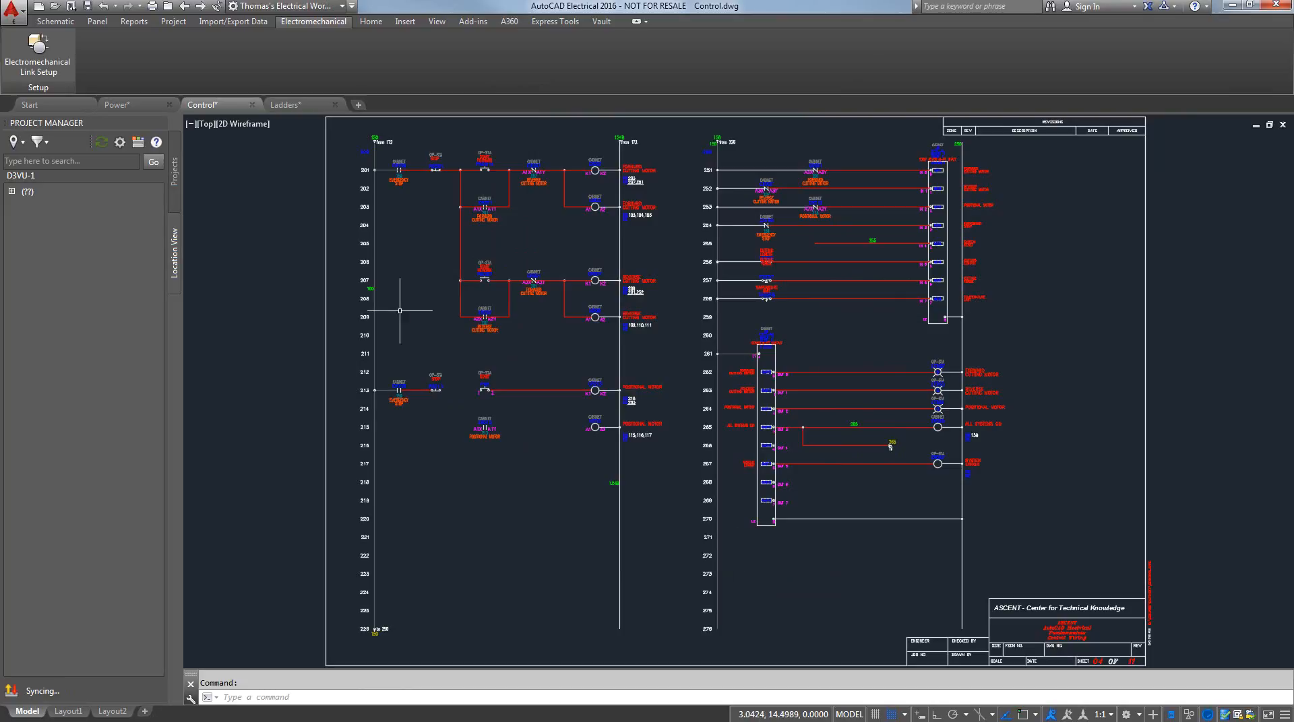
Accept the electromechanical sync settings with syncing every 15 minutes and on every save
click(120, 143)
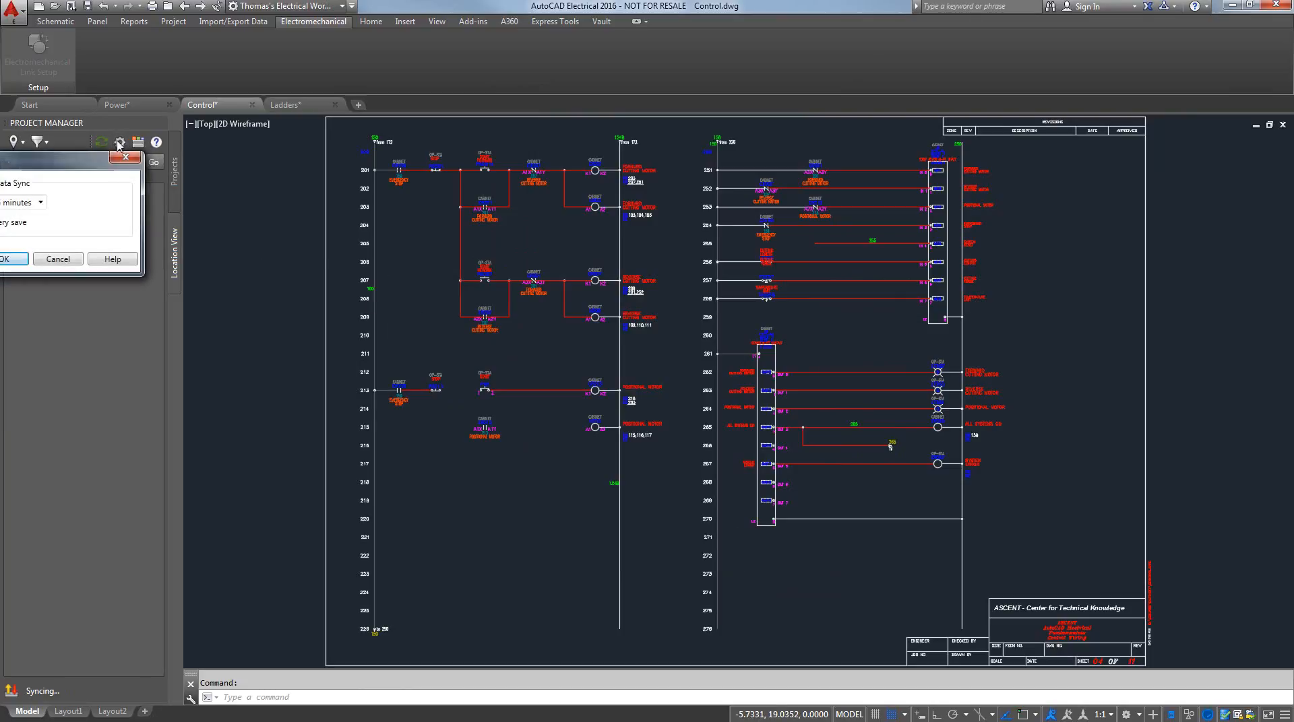
drag(71, 163, 552, 179)
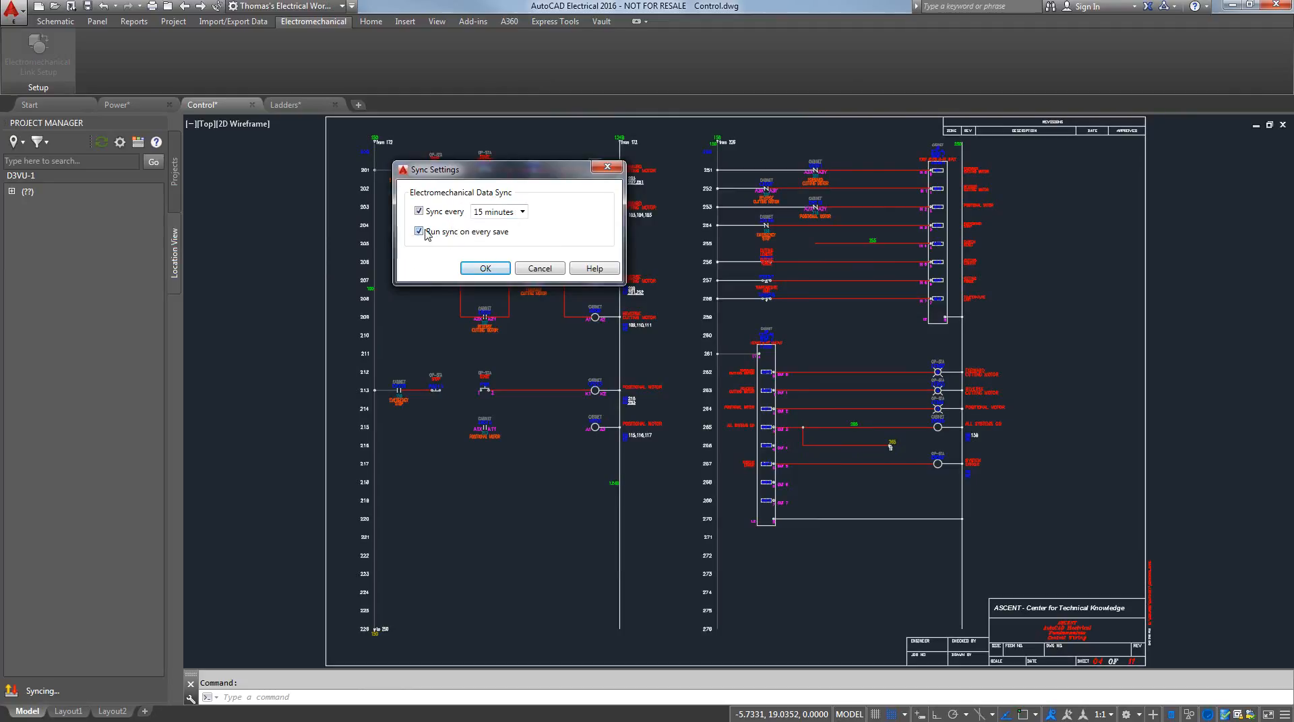
click(485, 268)
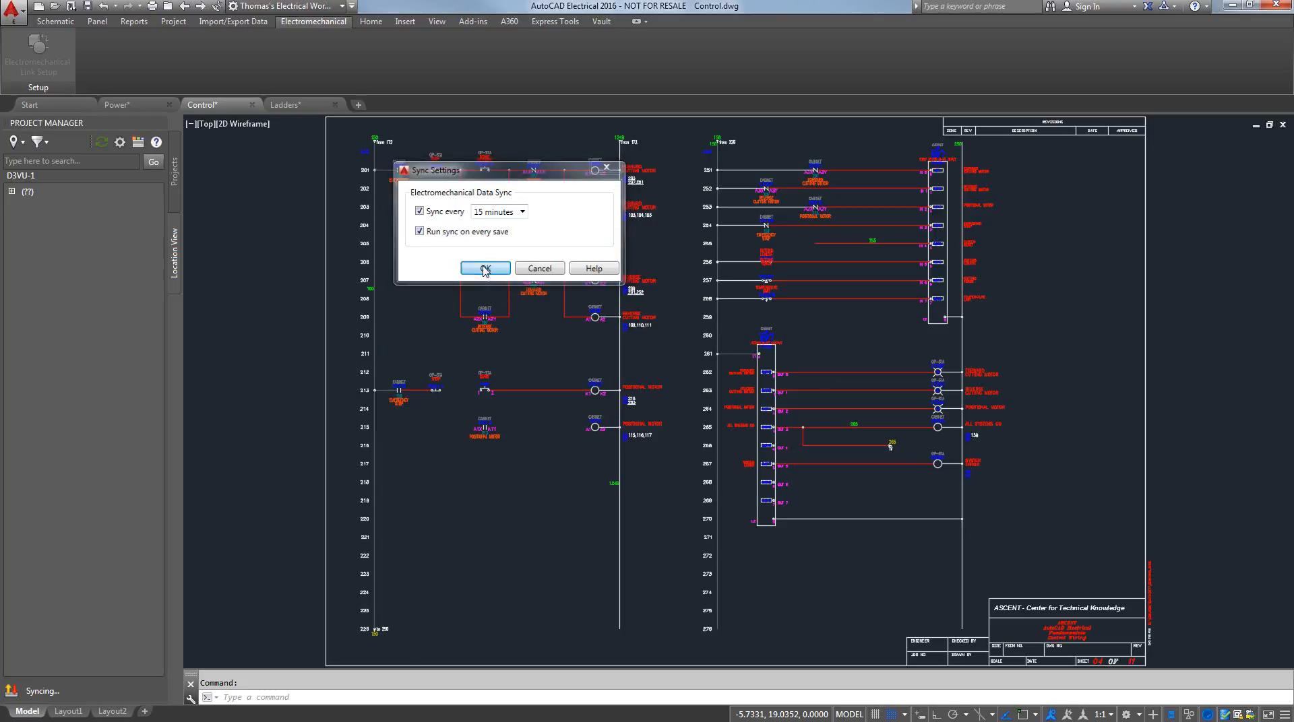
click(88, 7)
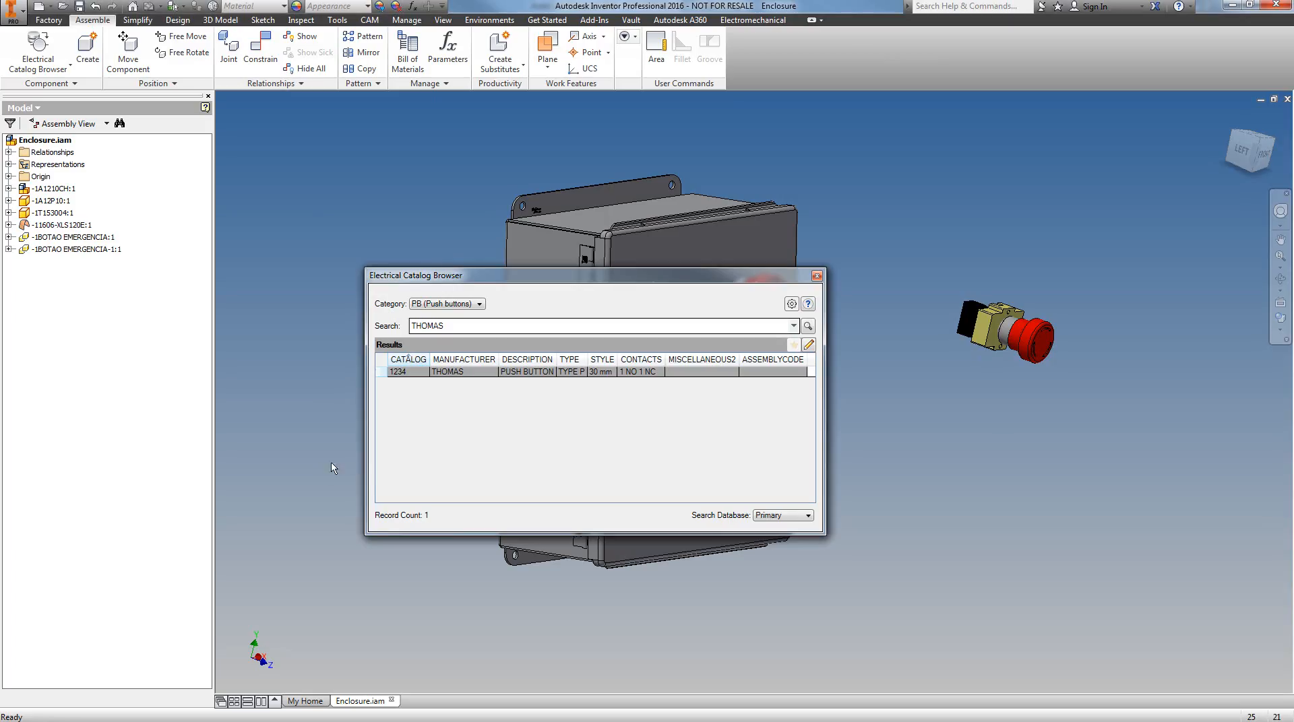
Switch to Inventor, close the Electrical Catalog Browser and link the Enclosure assembly to the D3VU-1 electromechanical file in the D3VU-Electrical folder
click(816, 276)
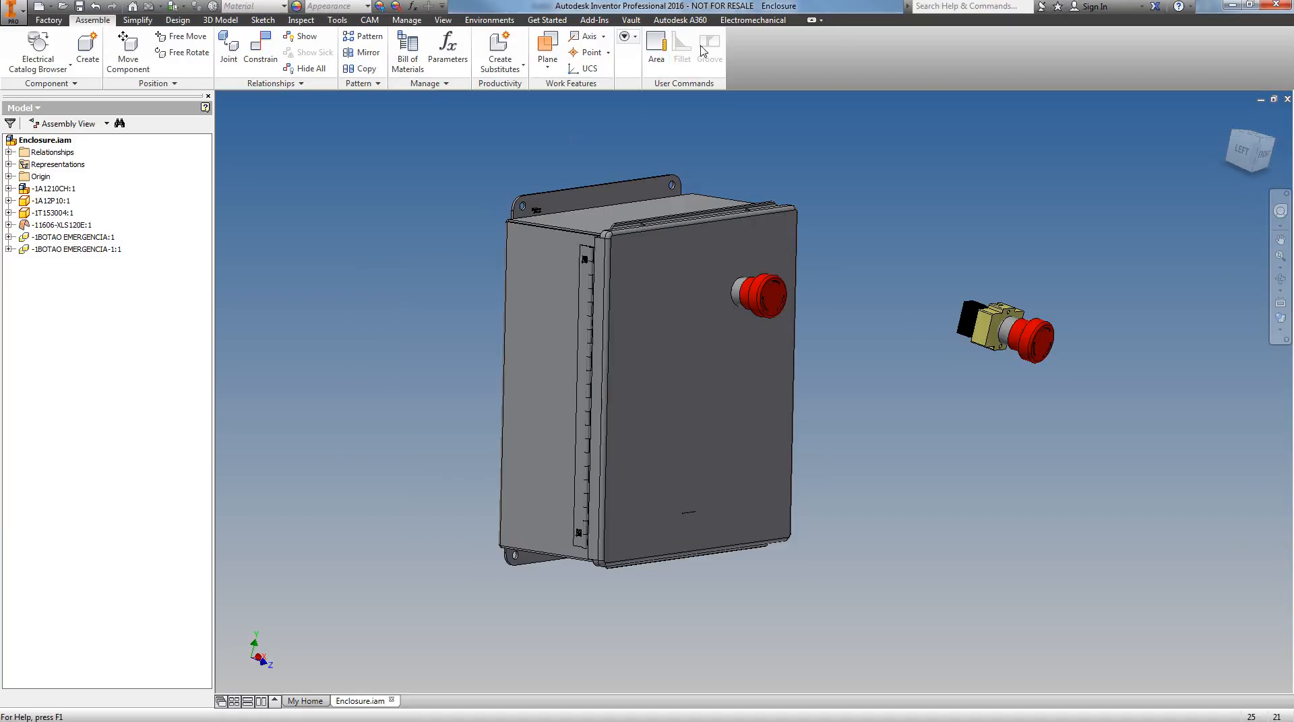
click(752, 21)
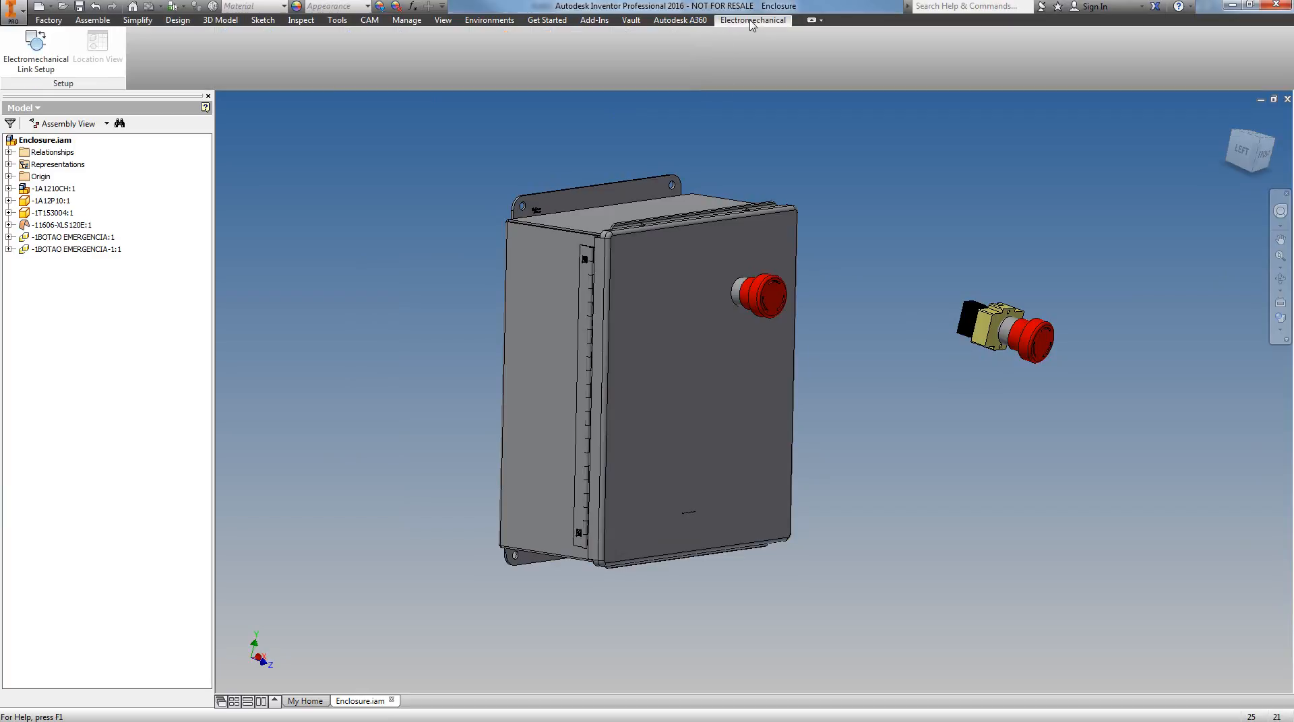
click(43, 61)
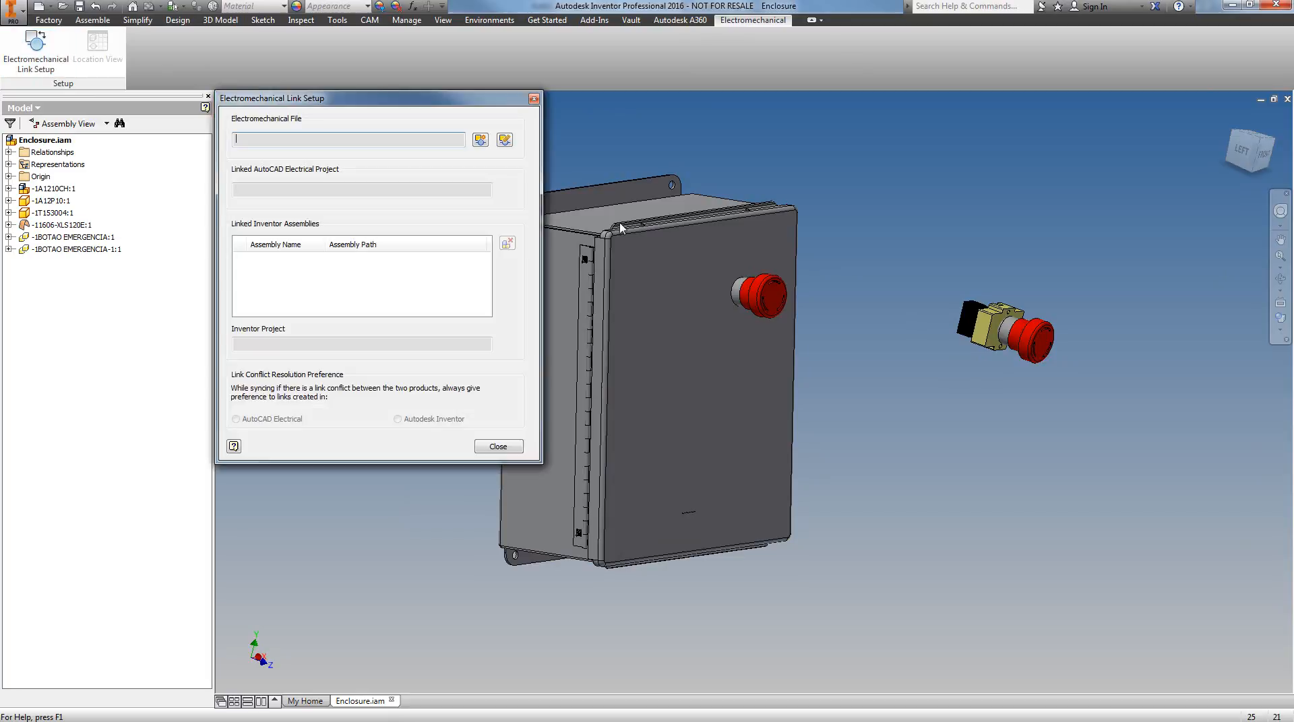
click(505, 140)
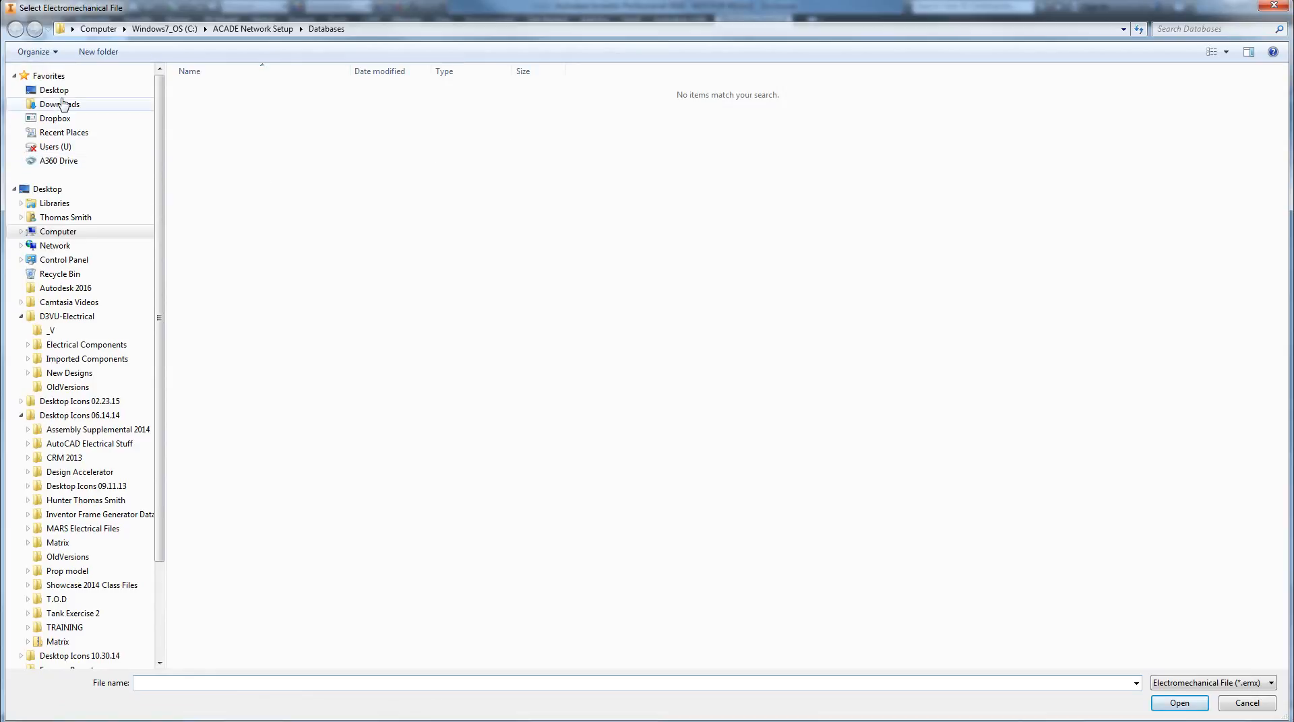
click(54, 90)
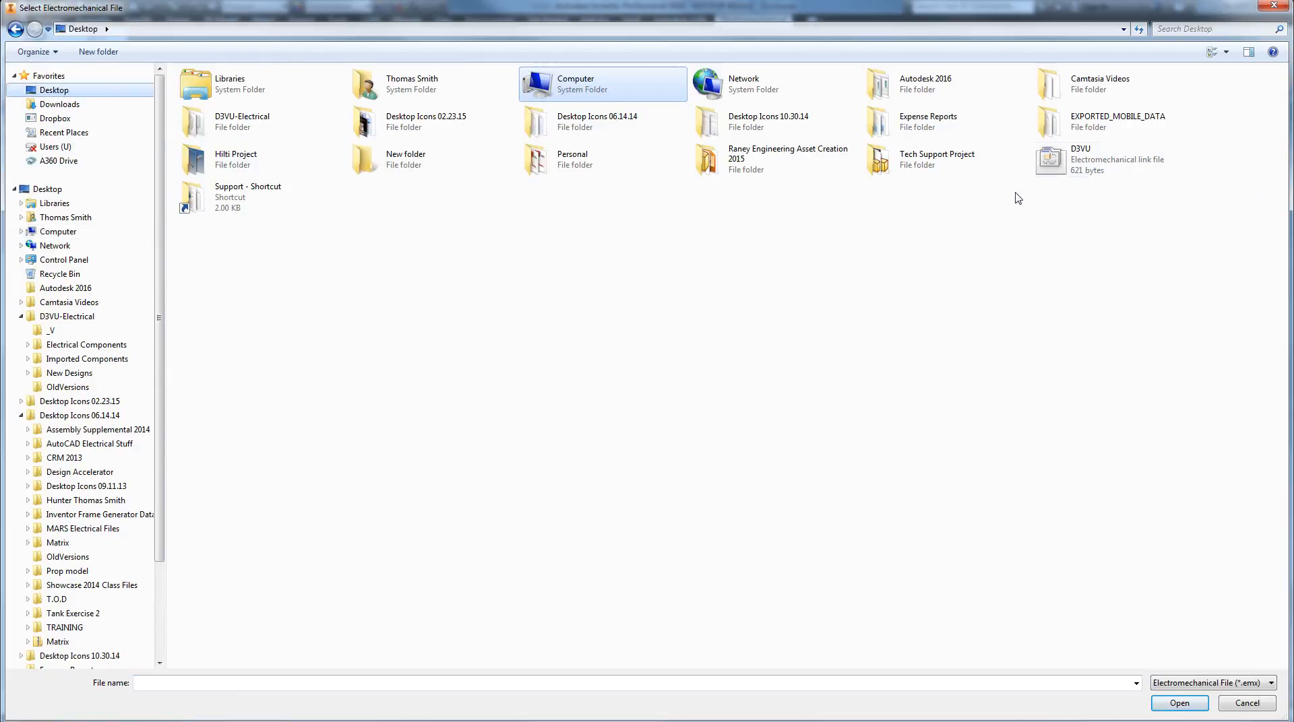
click(1063, 172)
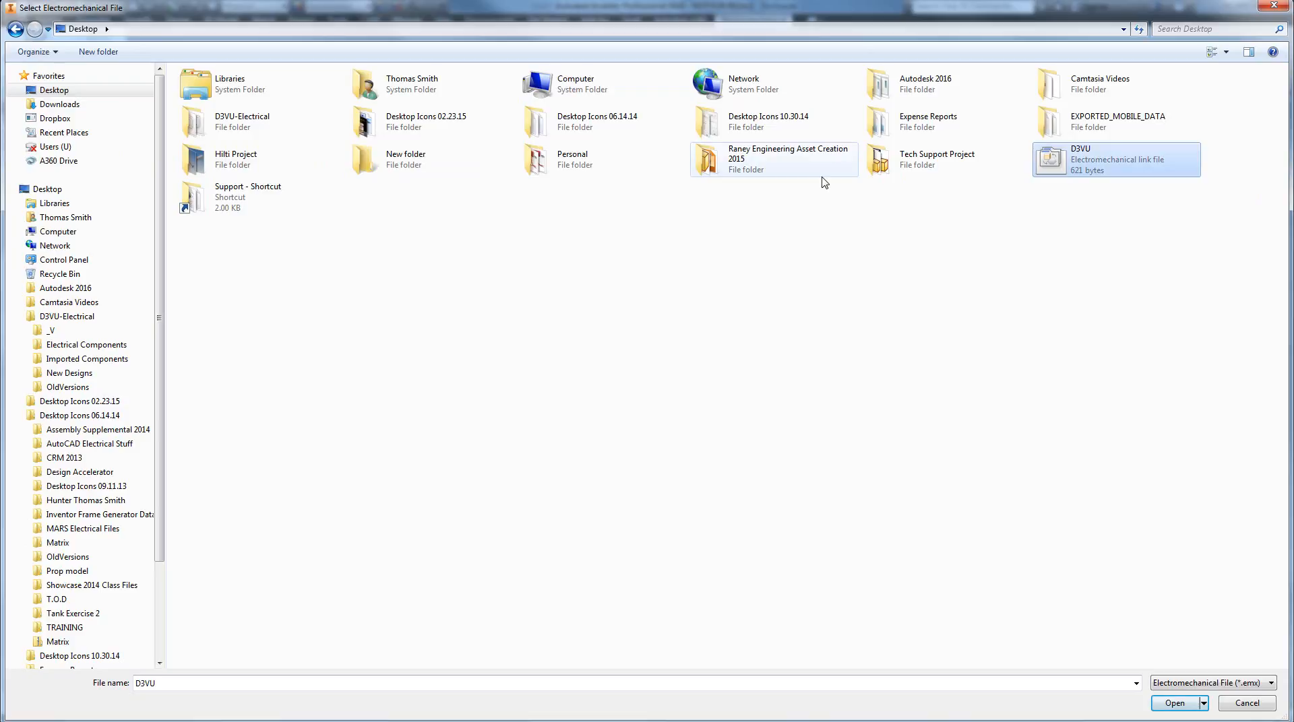
click(207, 119)
double_click(208, 119)
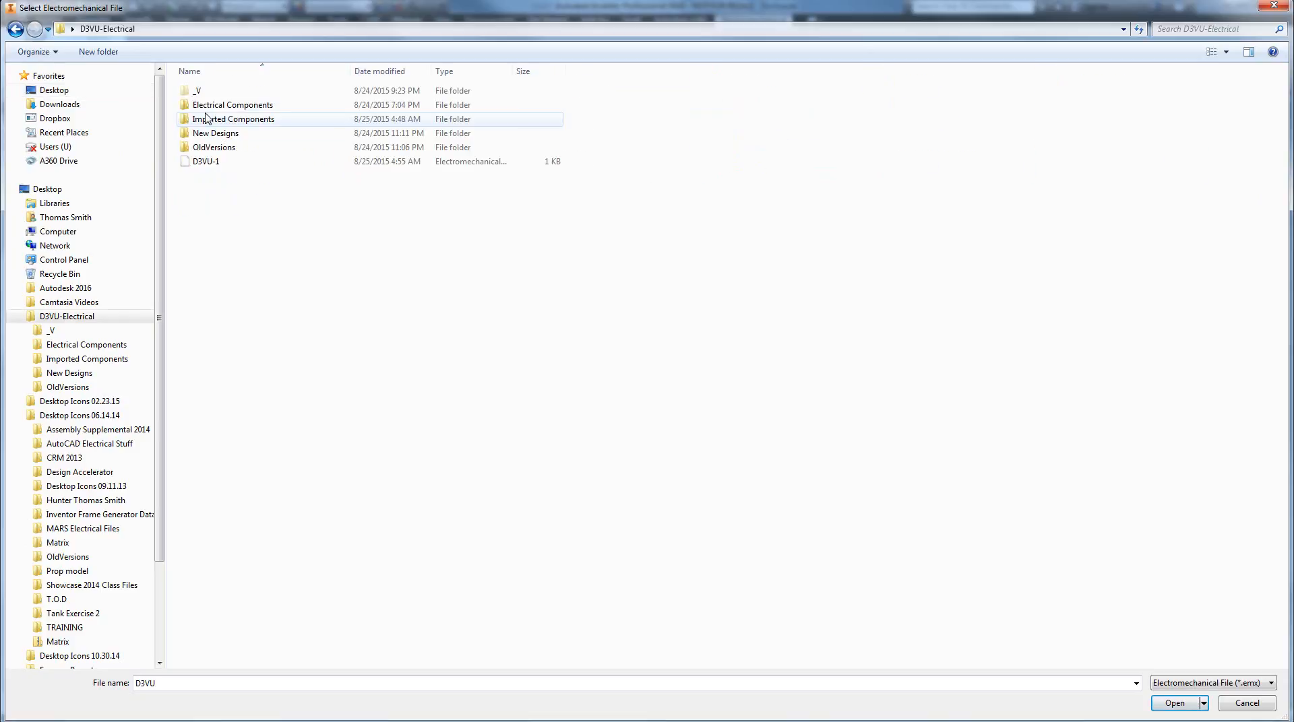
click(204, 164)
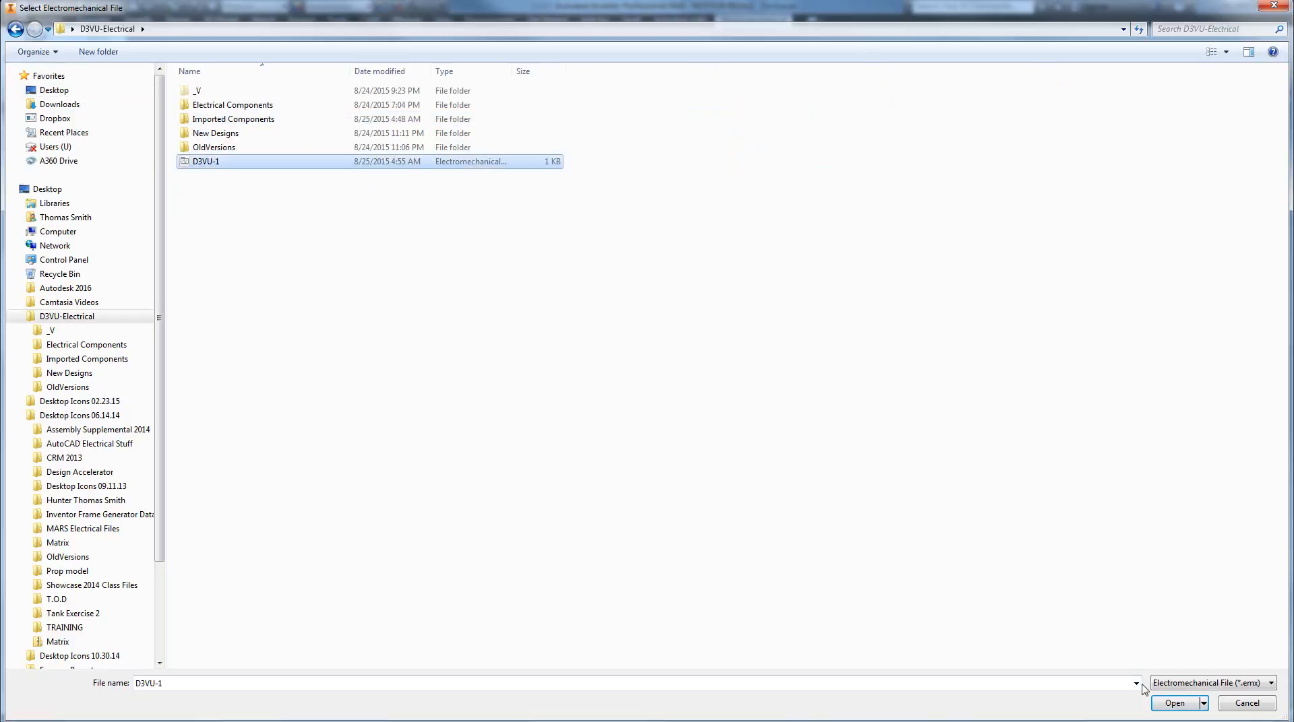
click(1163, 703)
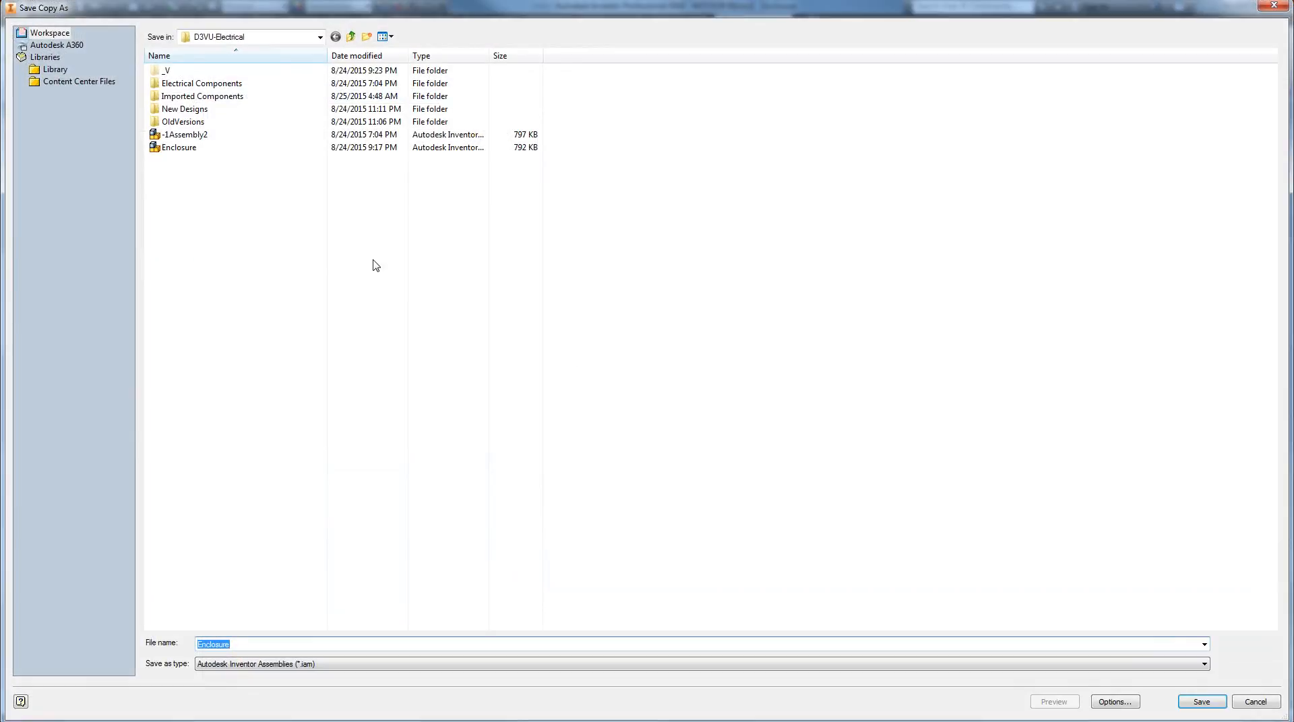
Save a copy of the assembly as Enclosure-1 and accept the save prompt for its dependents
click(281, 648)
text(-1)
click(1202, 702)
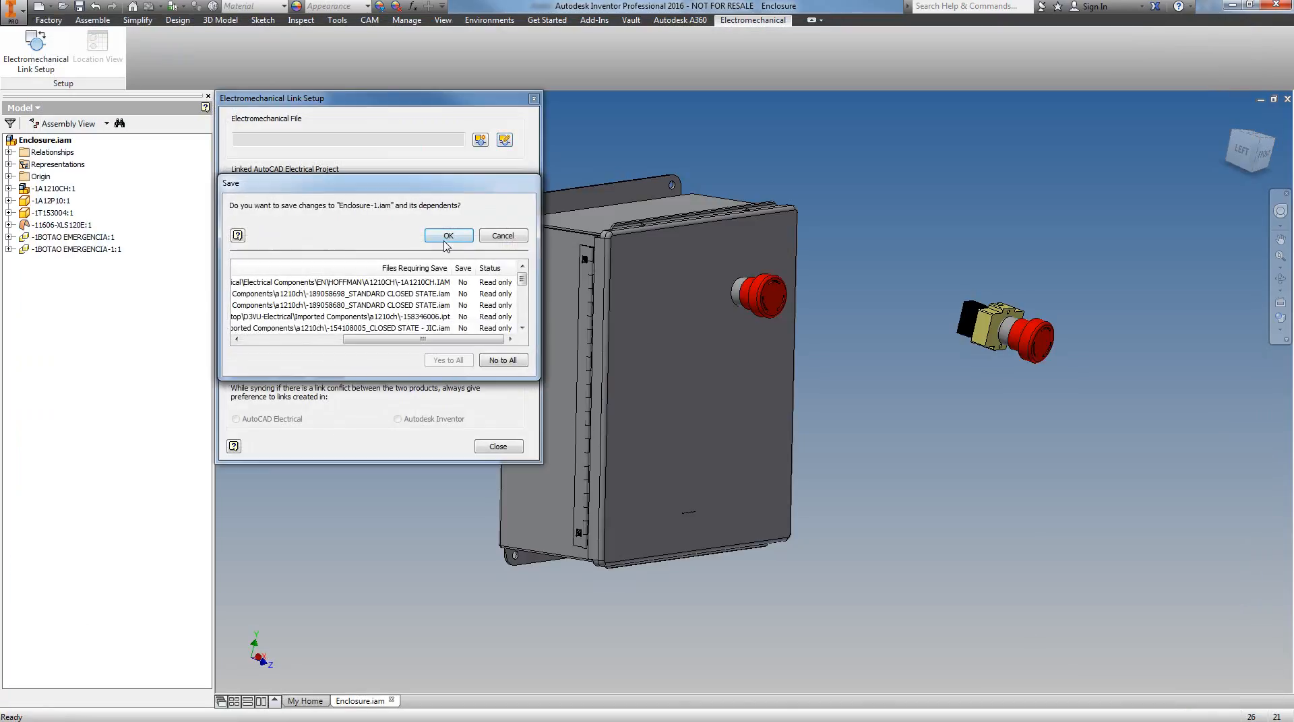
click(445, 236)
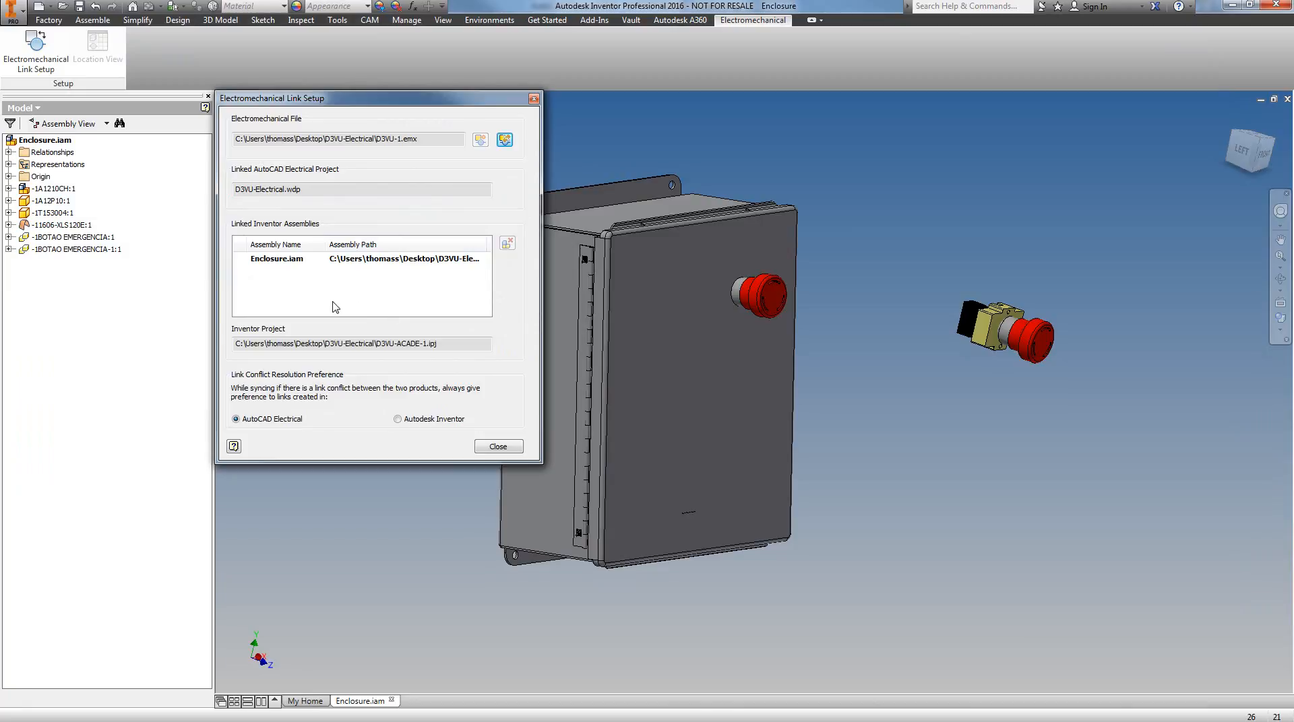
Close the electromechanical link setup and save another assembly copy as Enclosure-2, accepting the save prompt for its dependents
click(499, 447)
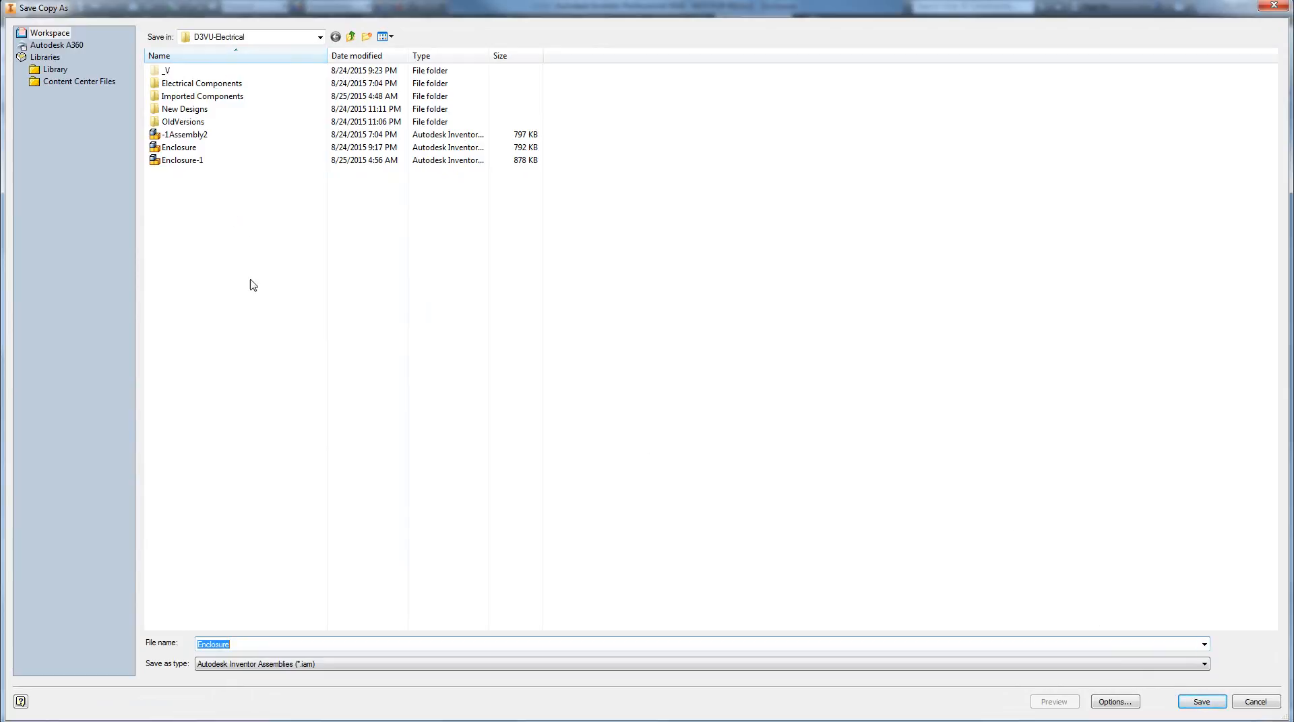
click(251, 644)
text(-2)
click(1200, 702)
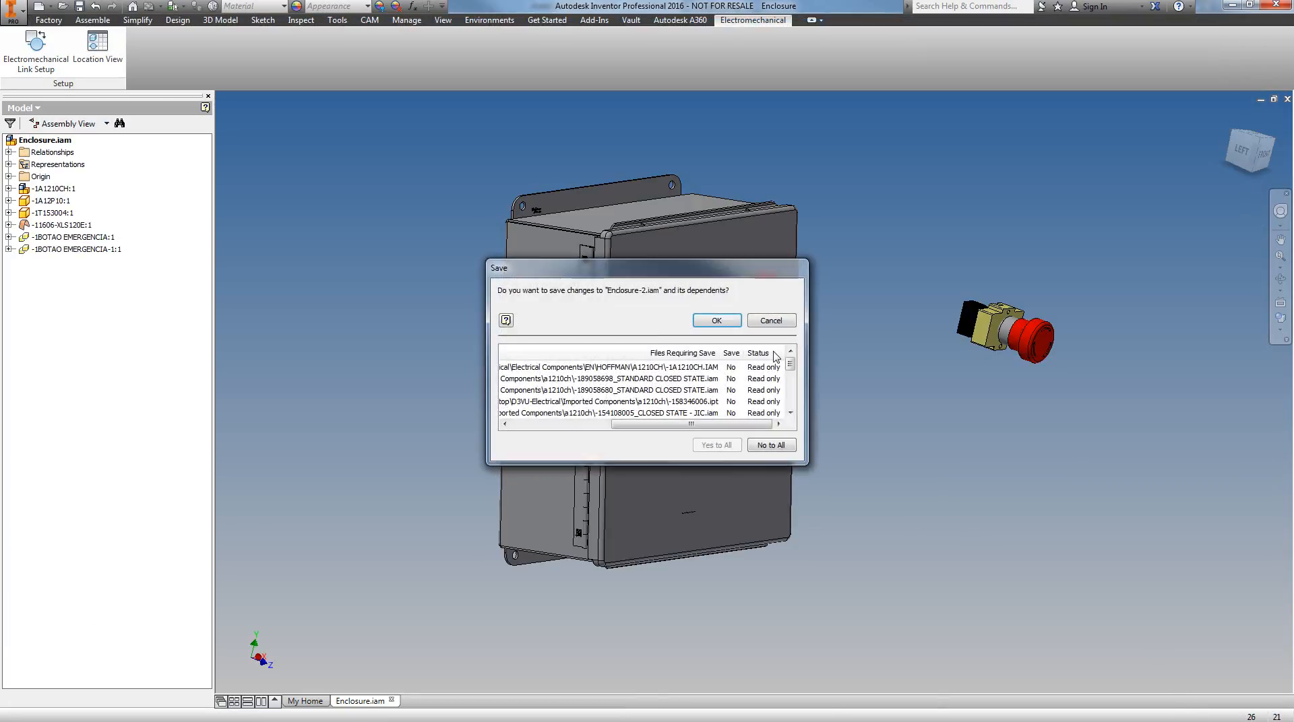
click(716, 320)
Show the Location View for the Enclosure assembly and expand its CABINET location to list the components
click(89, 54)
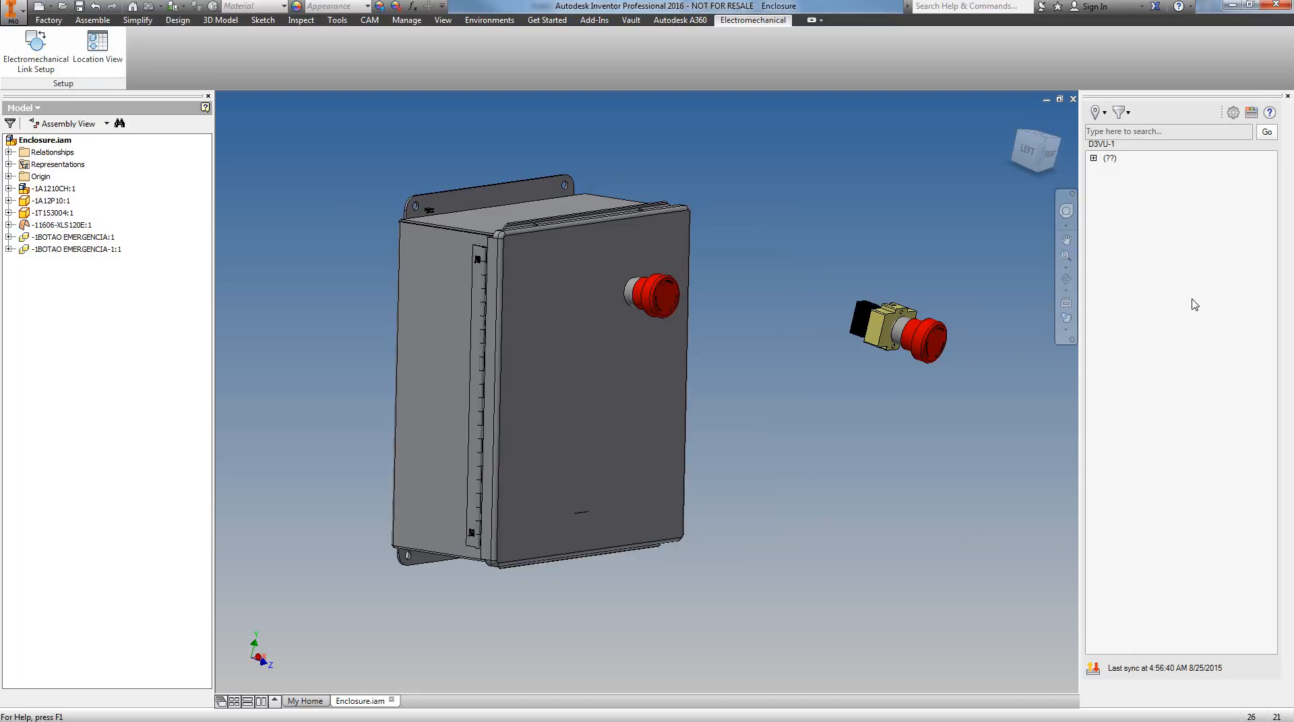
click(1094, 158)
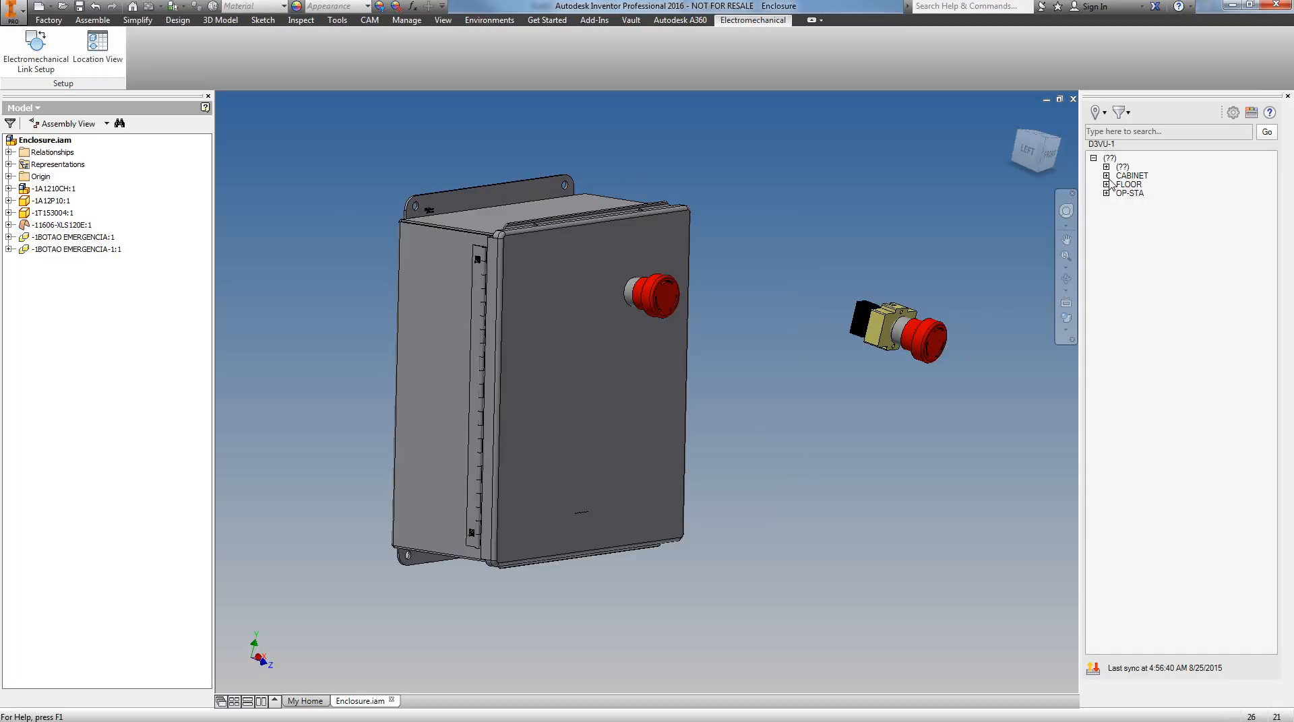
click(1105, 176)
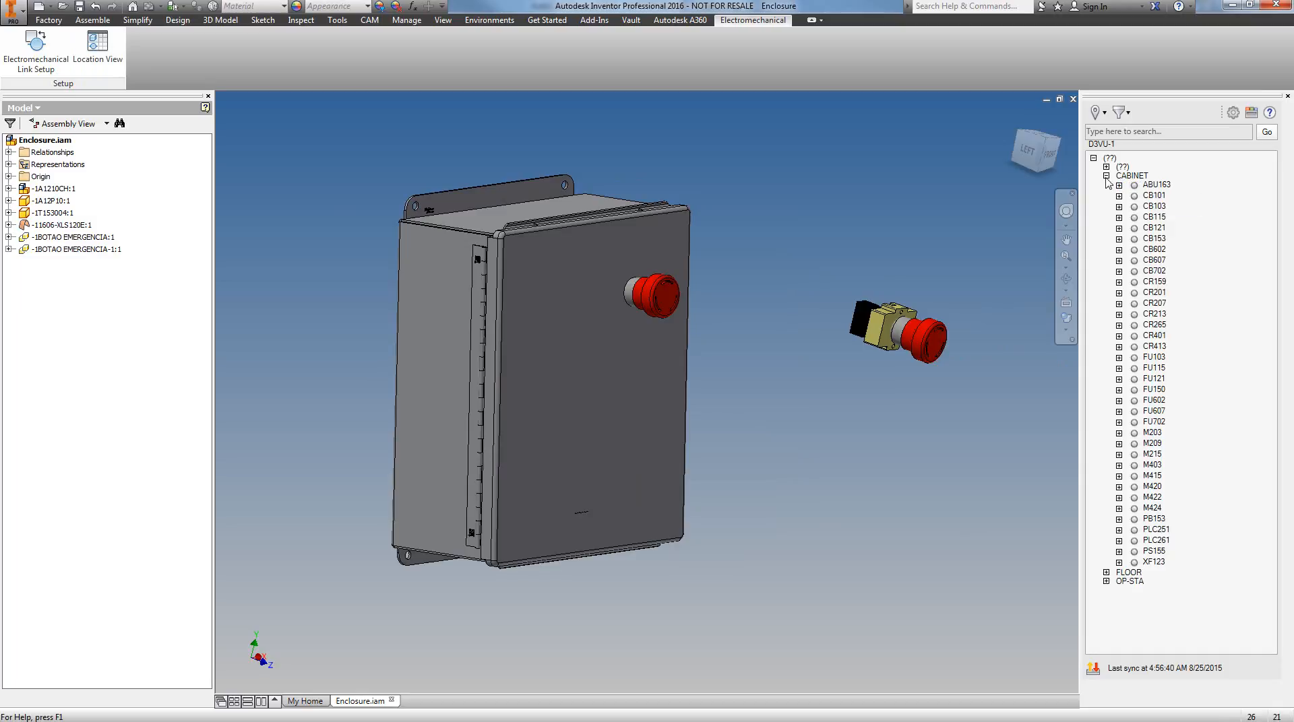
Try to insert the CABINET component CB702 using catalog entry EGB3070FFG, then cancel the model file selection and the catalog browser
mouse_move(1157, 278)
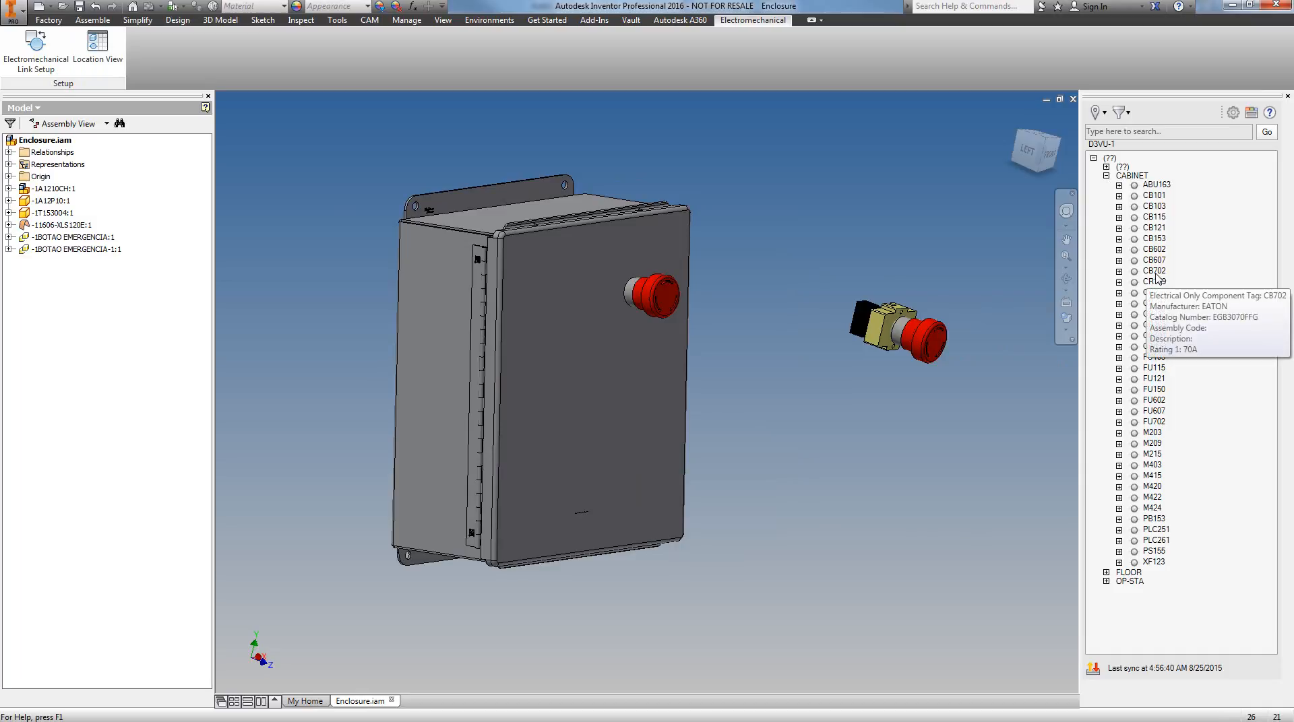
right_click(1150, 273)
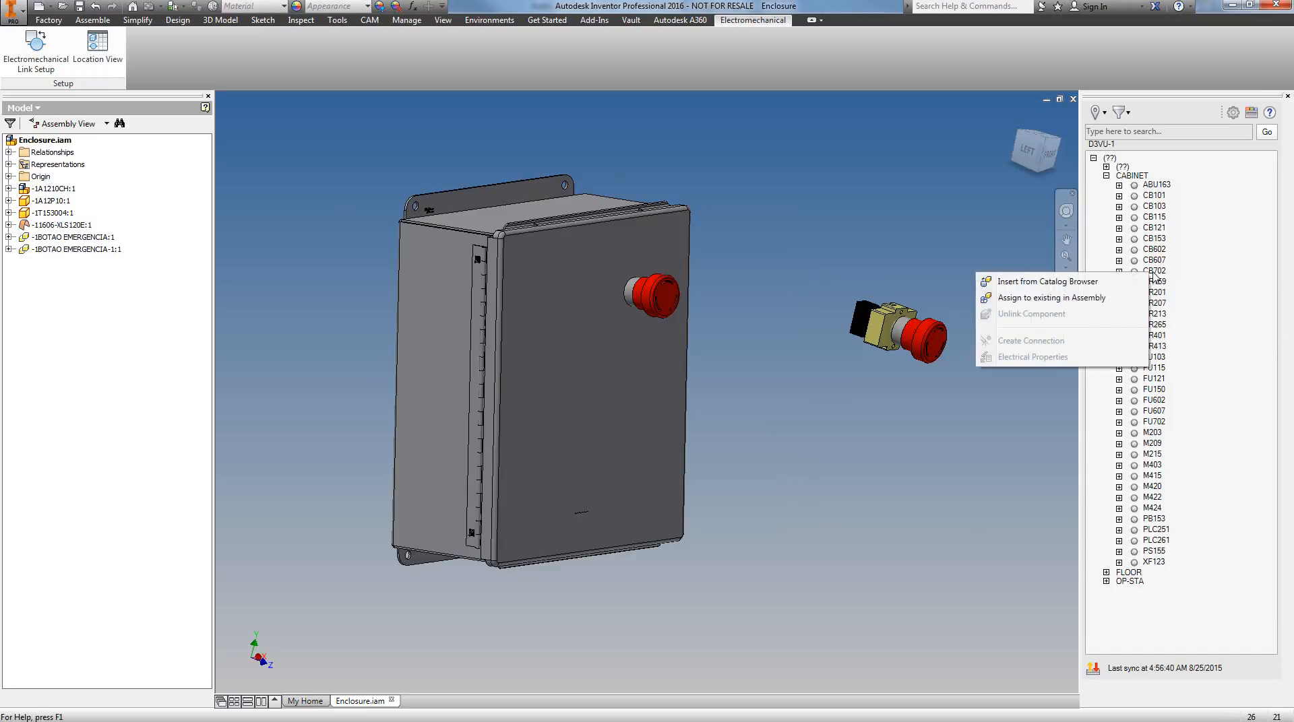
click(1022, 283)
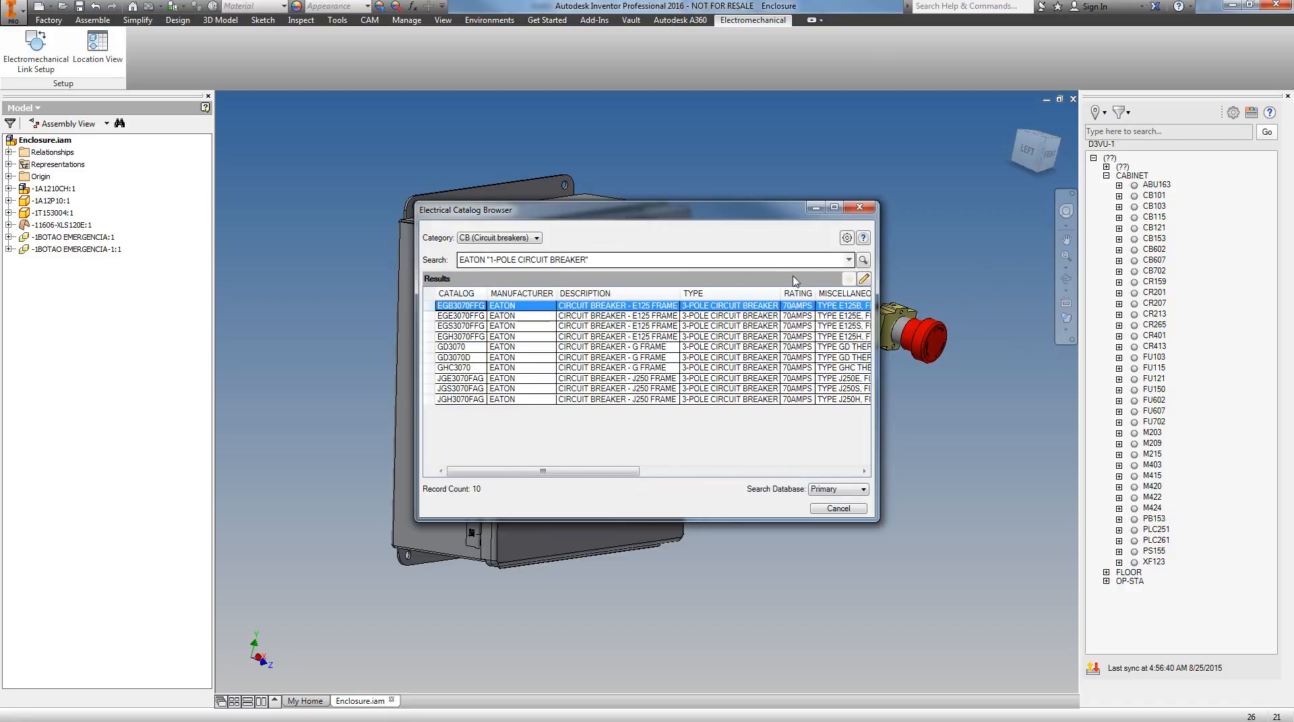
click(456, 306)
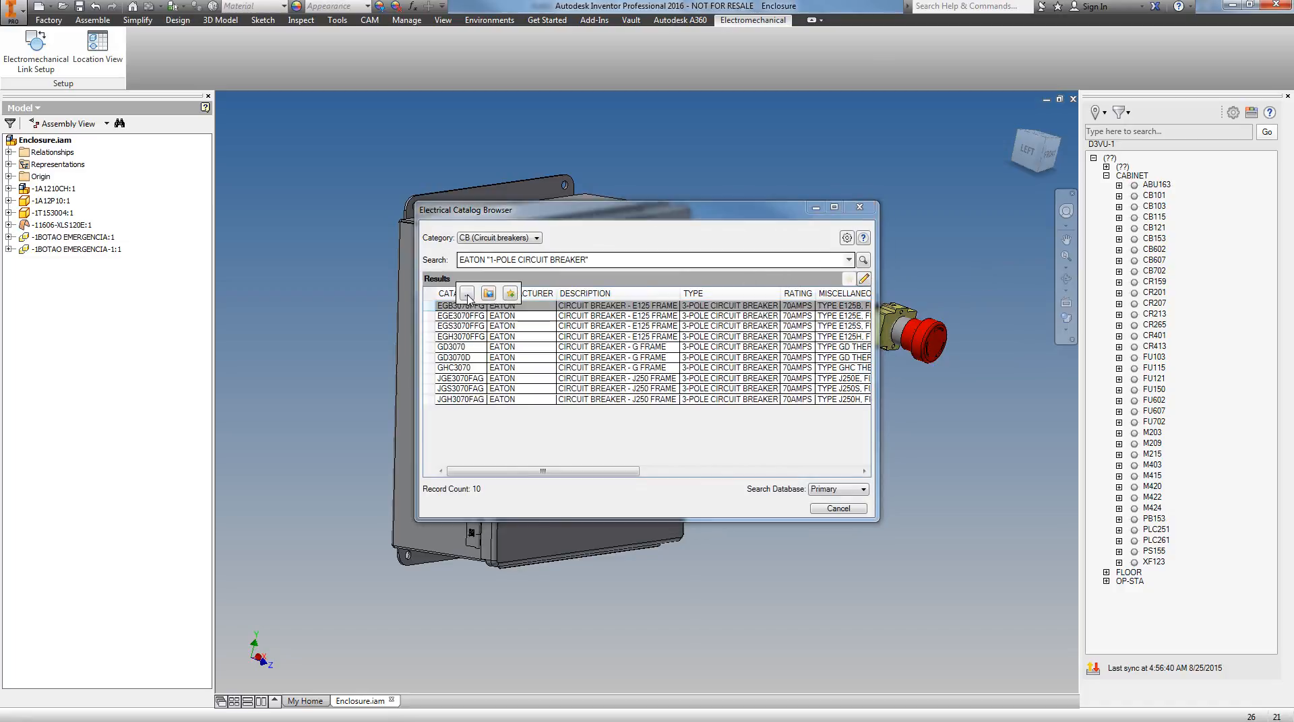
click(467, 294)
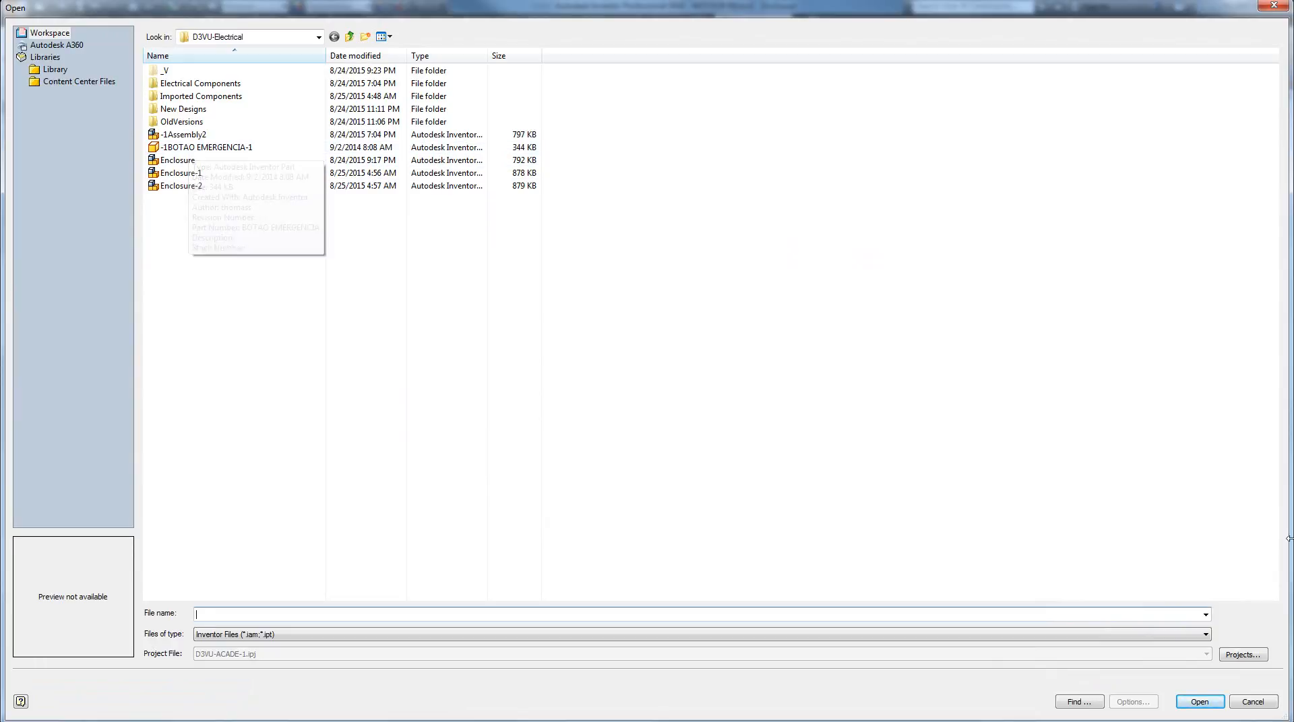
click(1245, 705)
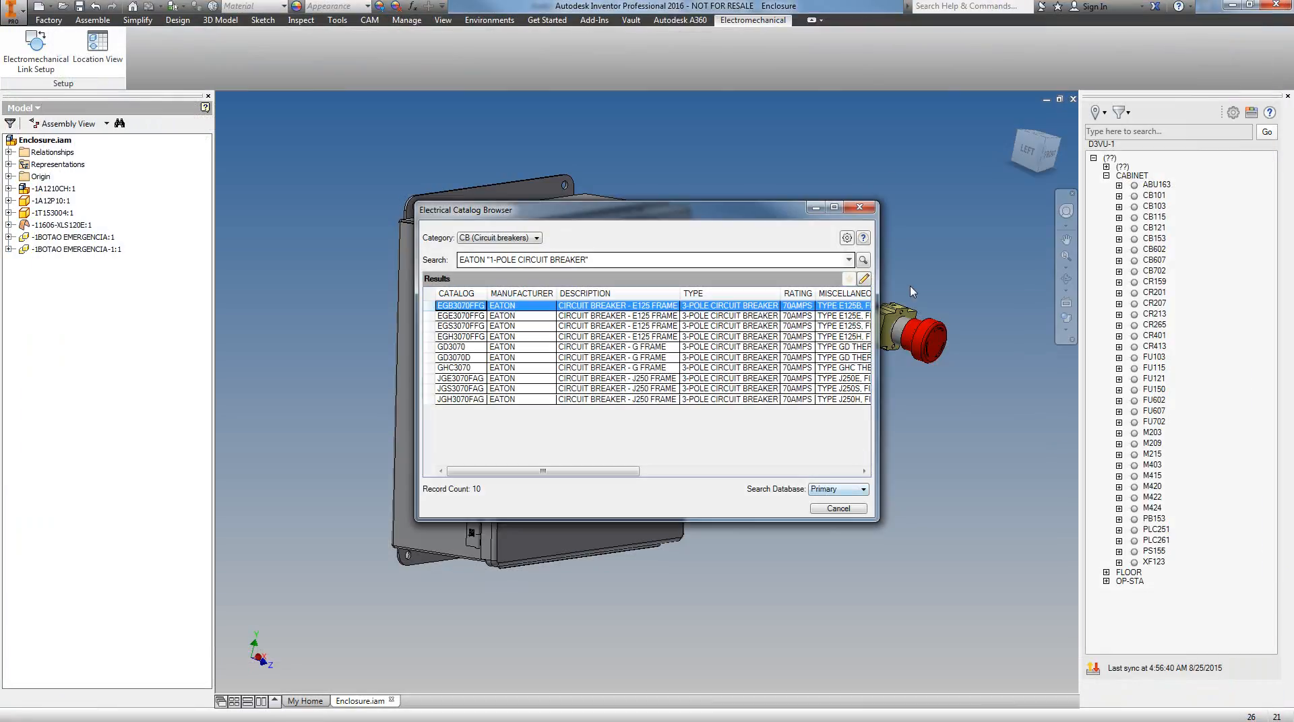
click(858, 207)
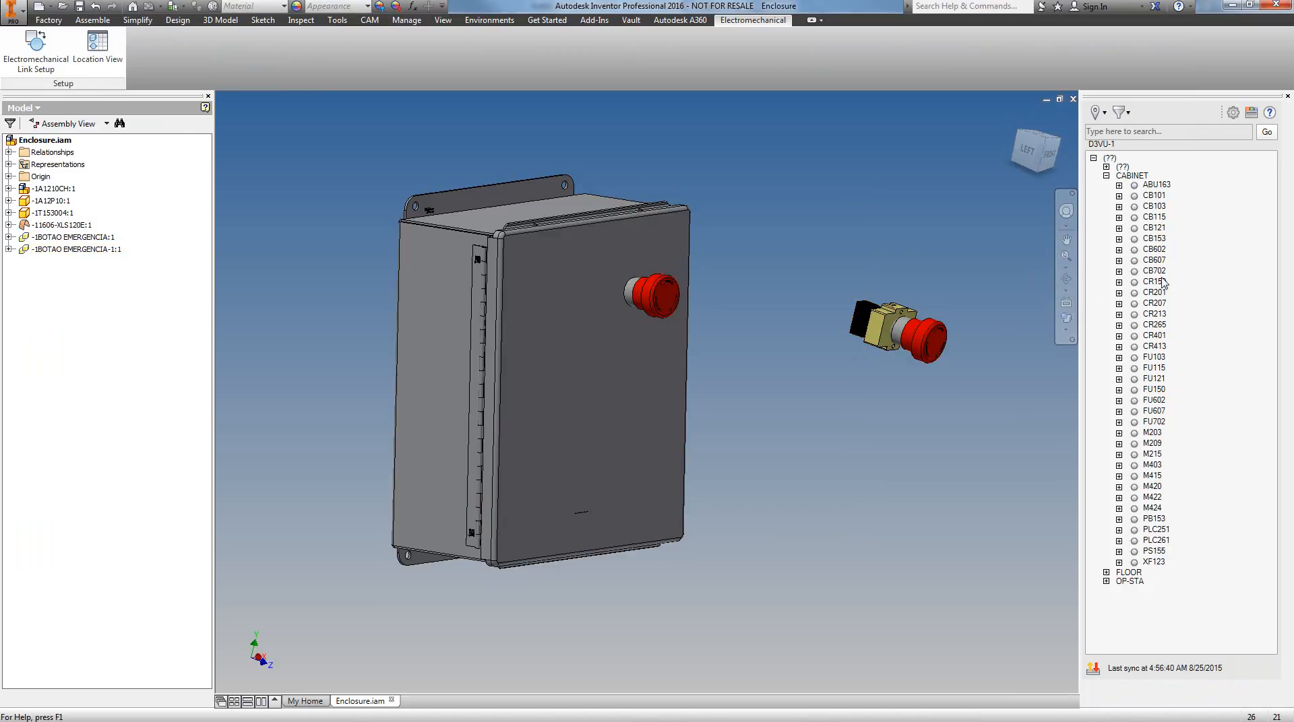
Collapse CABINET, expand the OP-STA location and assign PB159 to the existing loose emergency push button beside the enclosure
click(1105, 175)
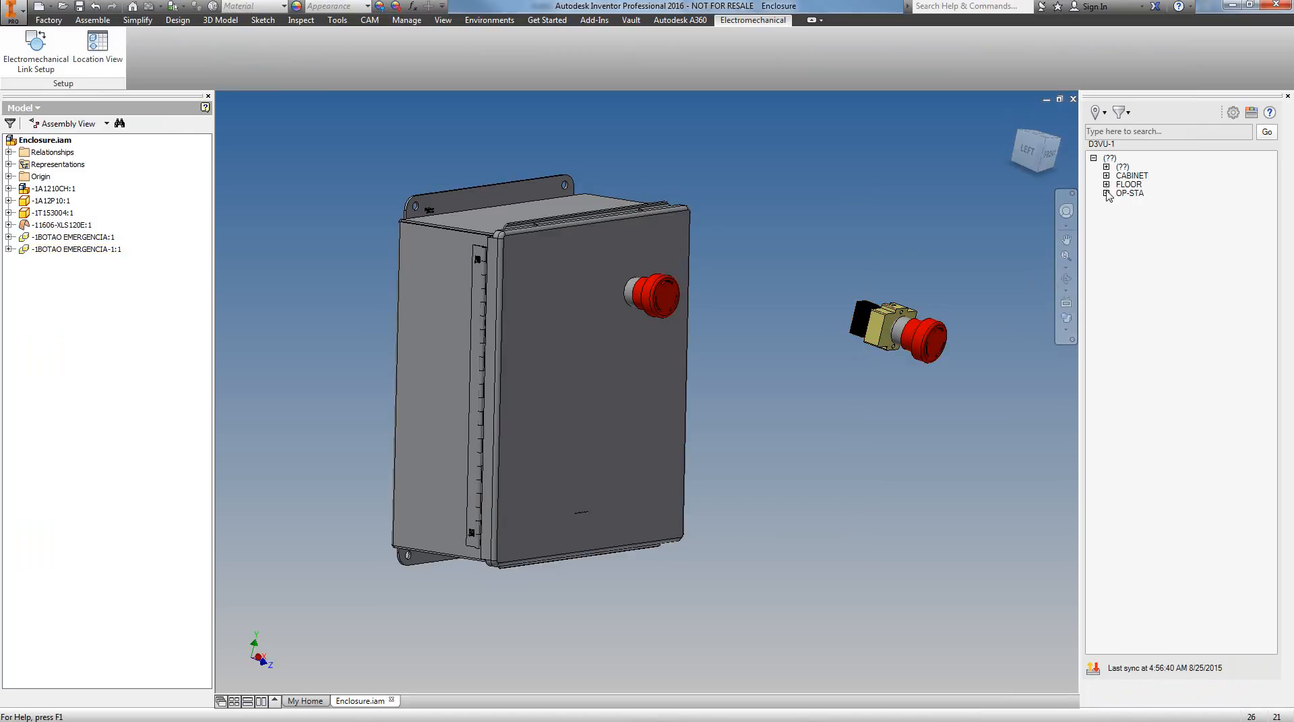
click(1105, 193)
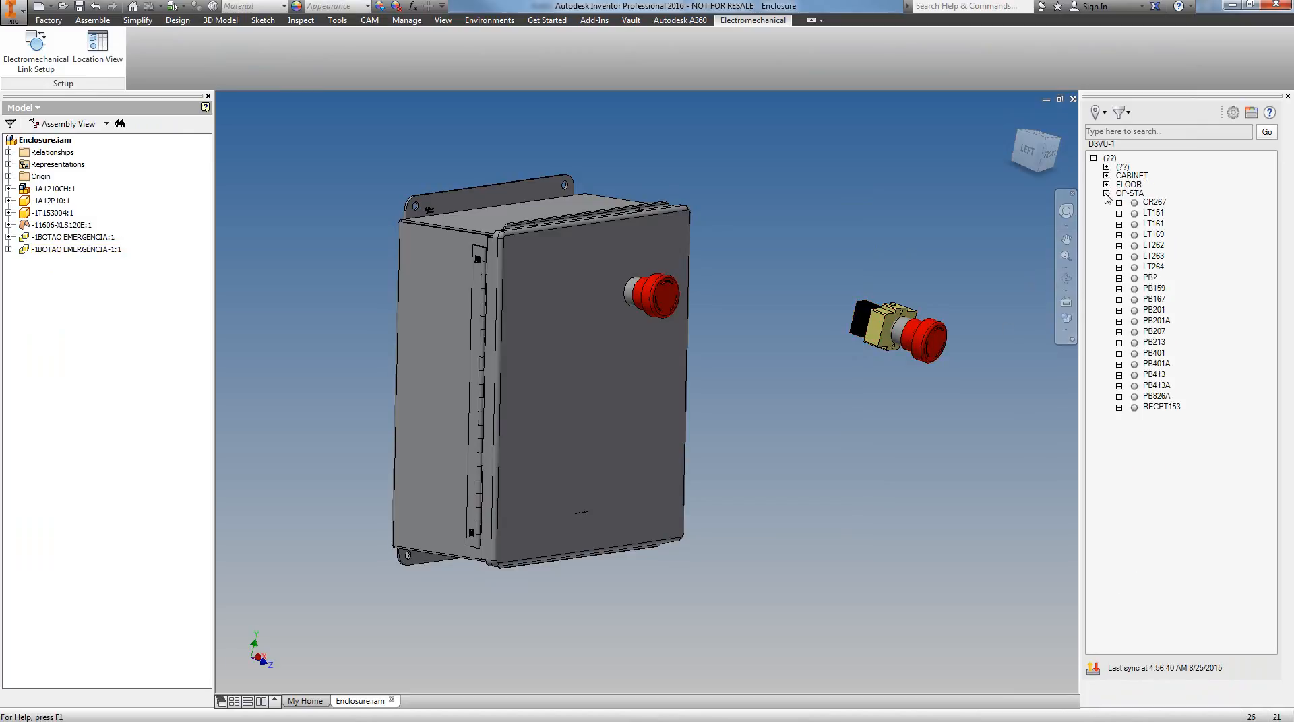
right_click(1138, 288)
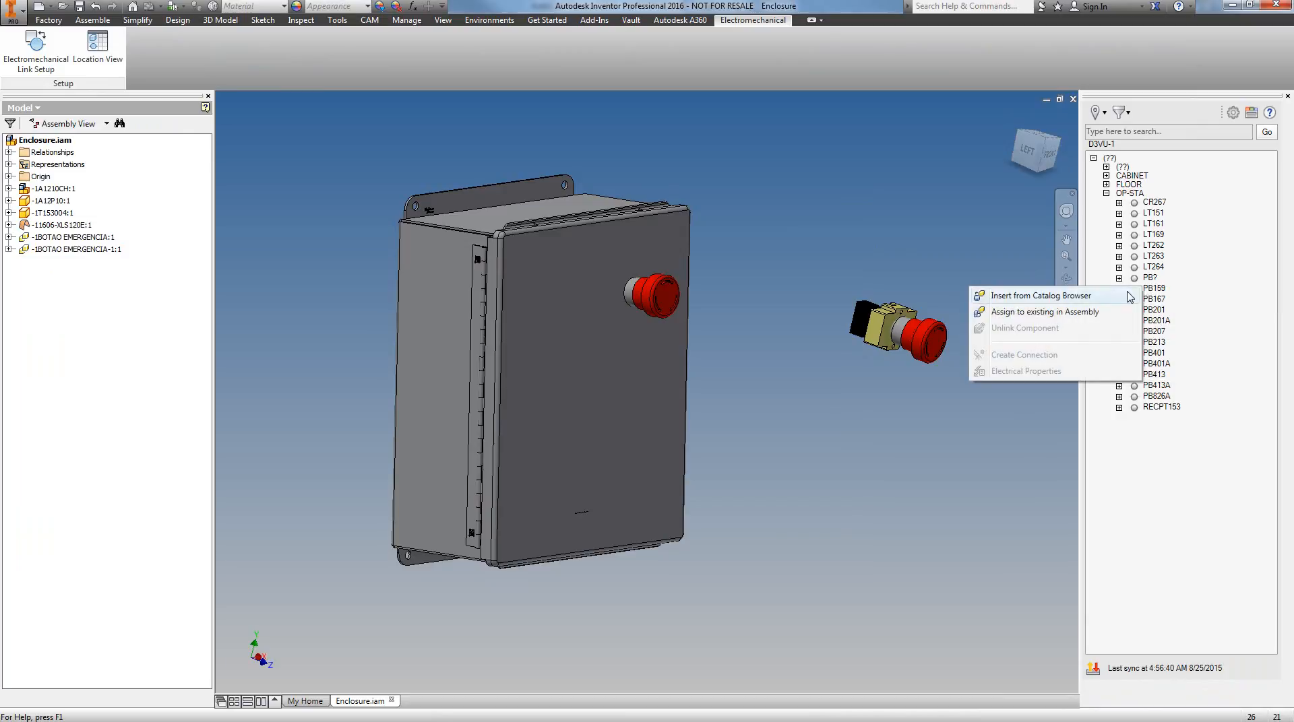
click(1035, 313)
click(929, 327)
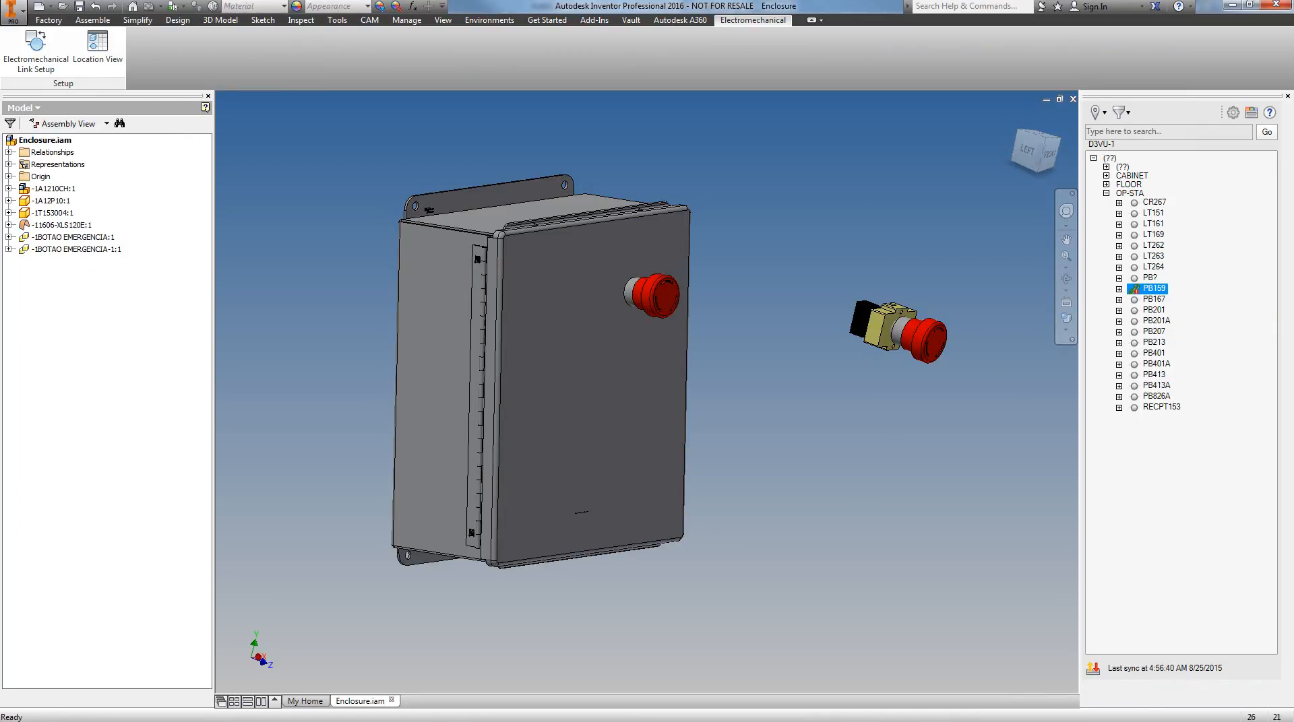
key(alt+Tab)
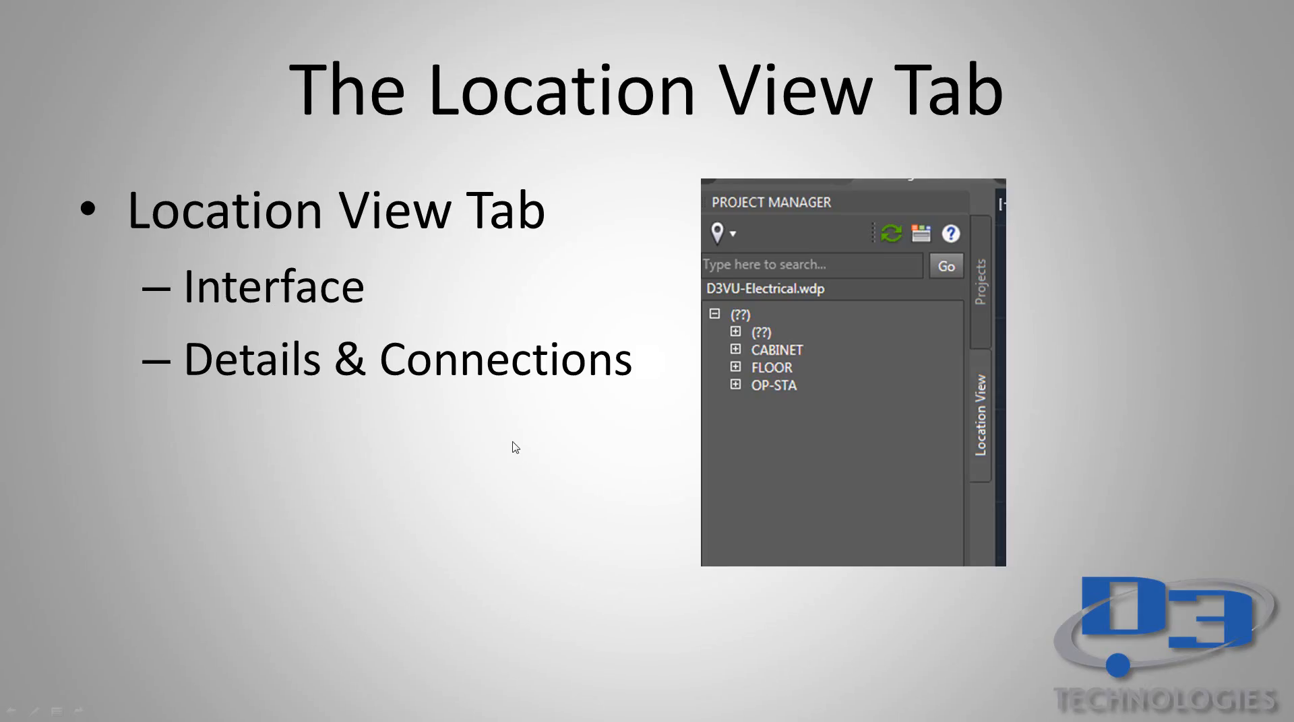
click(514, 447)
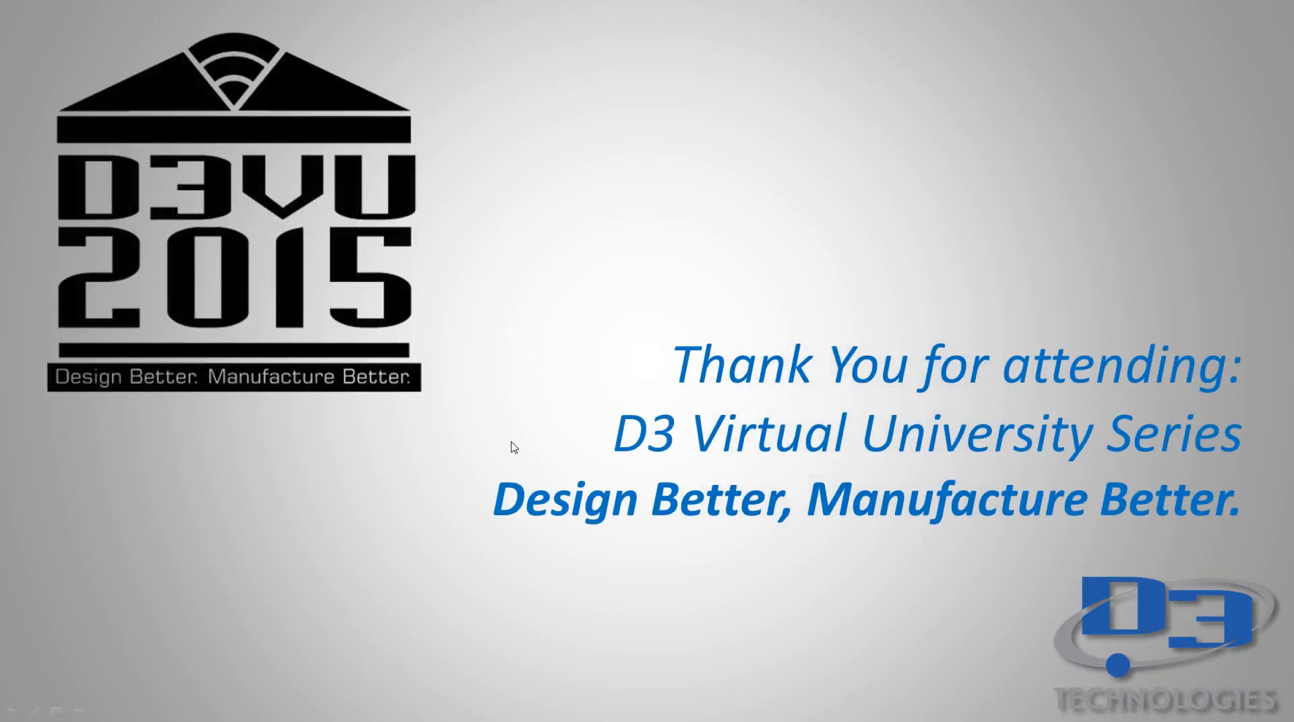